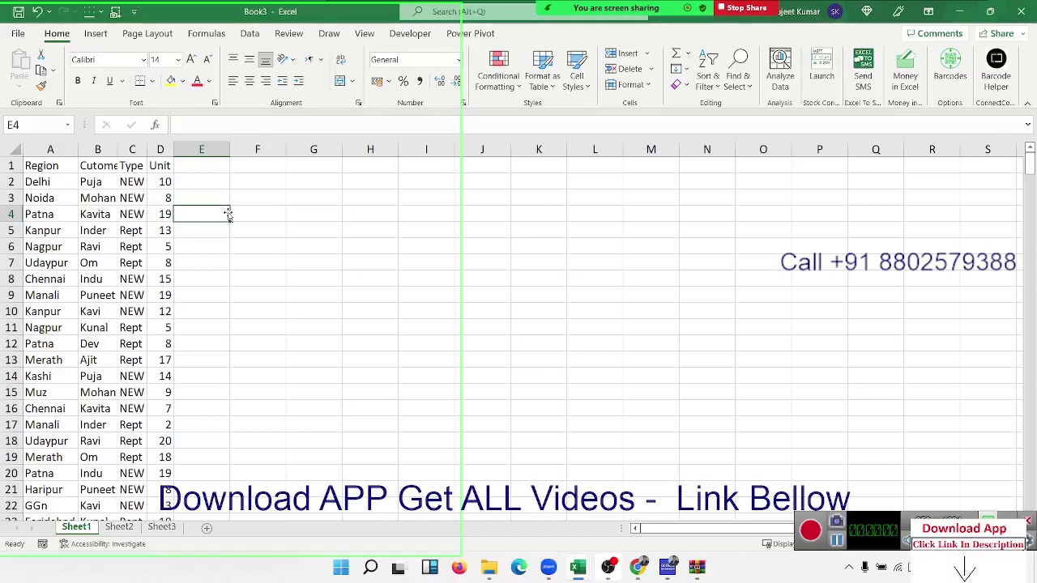
Step: Browse the Formulas tab's More Functions categories, including Information, then close the list
click(207, 33)
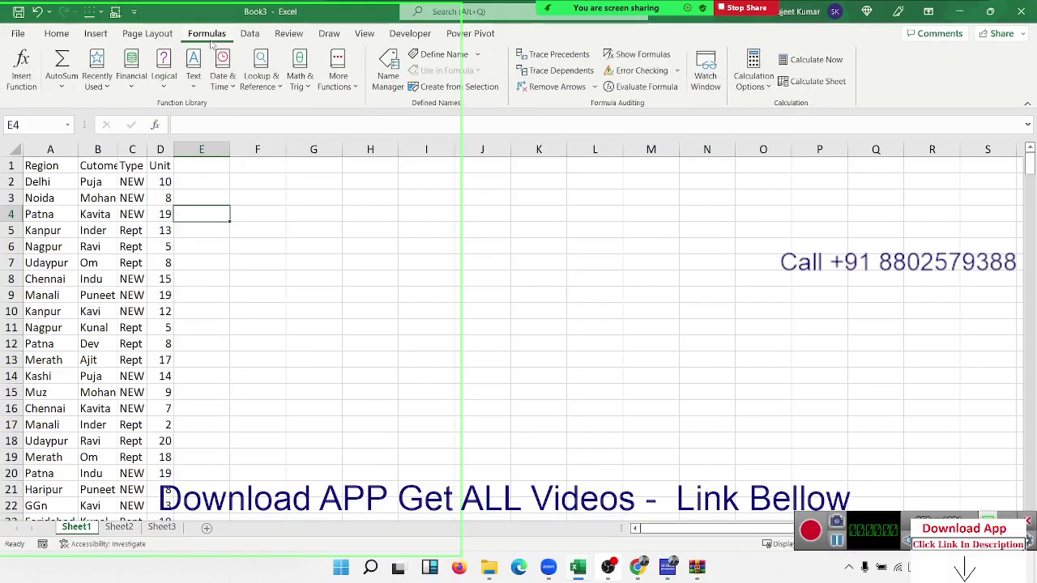
click(338, 79)
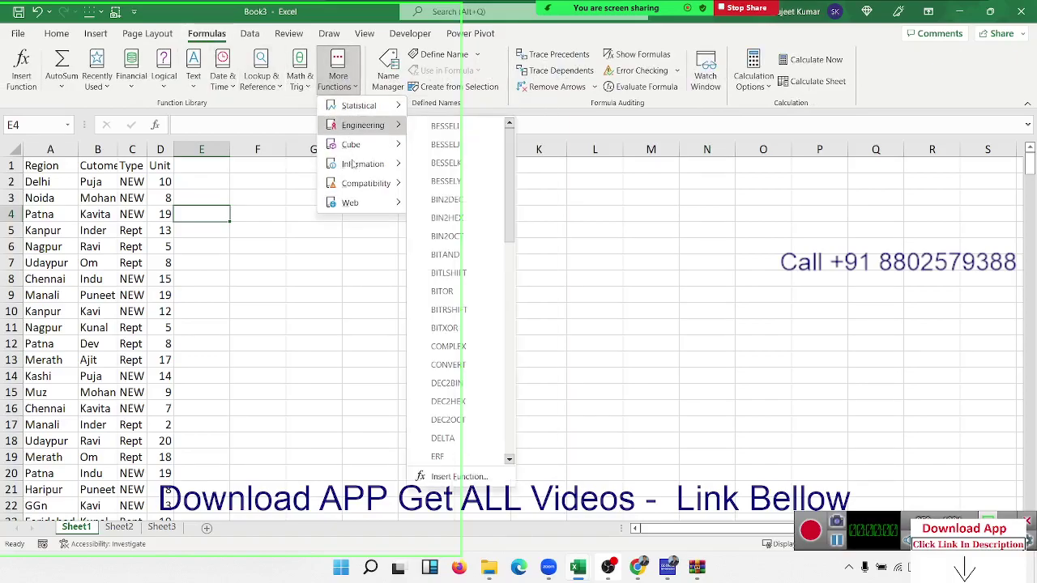
mouse_move(348, 165)
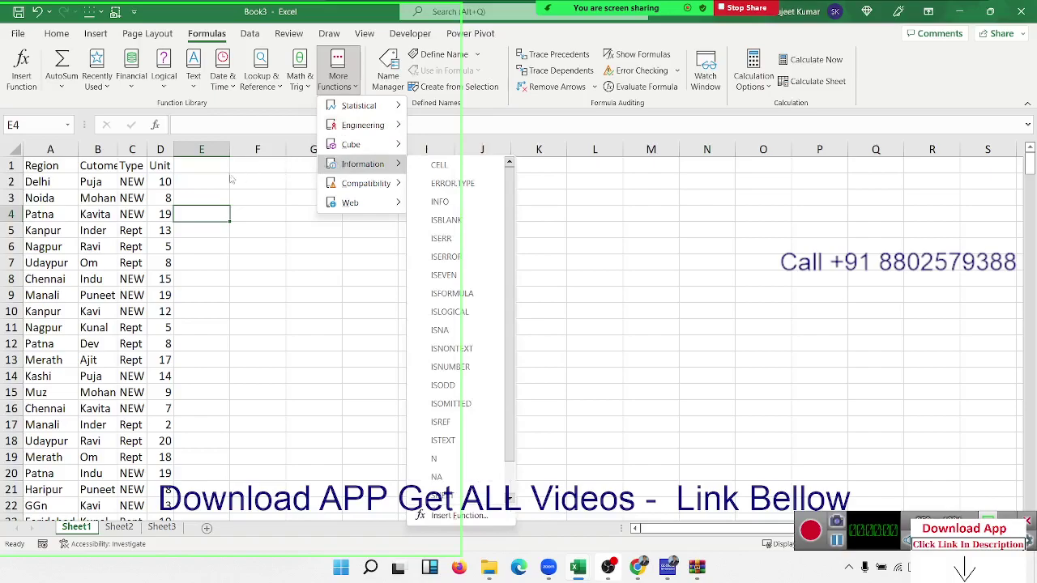
click(193, 215)
Step: Move the cell cursor from the Mohan cell through row 2 to cell F3
click(96, 192)
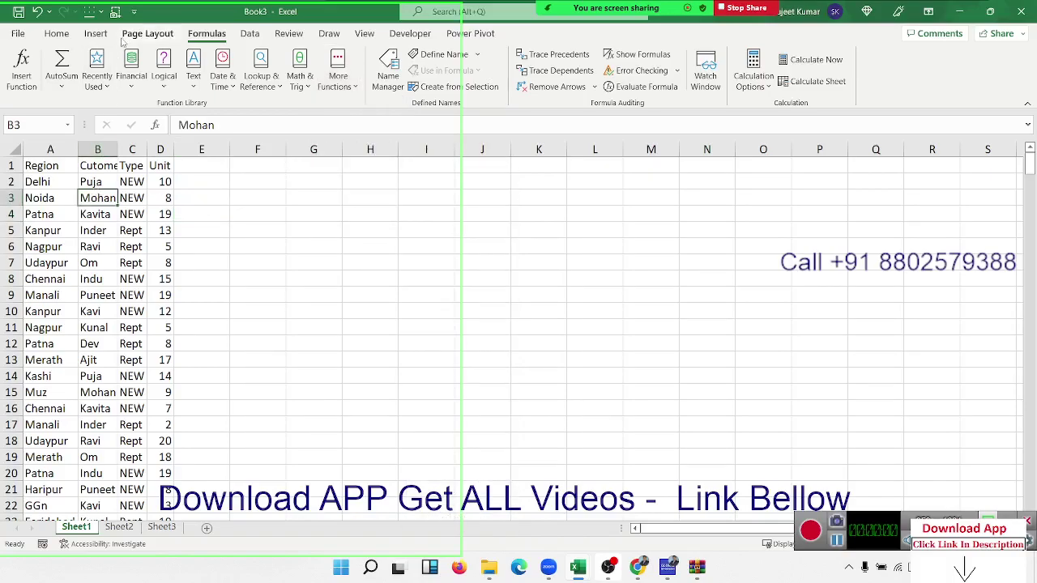
key(Up)
key(Right)
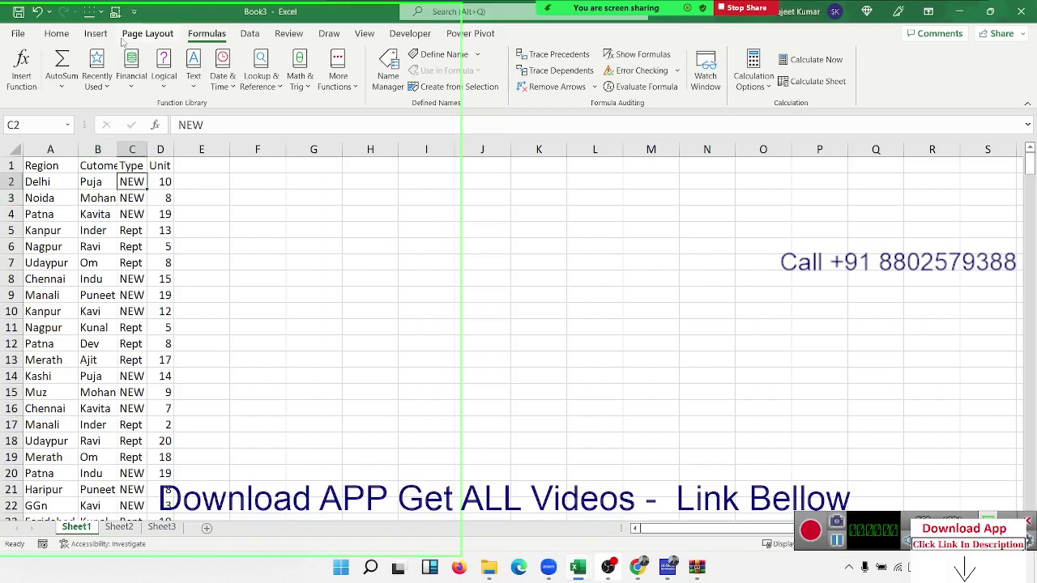
key(Right)
key(Right)
key(Right)
key(Down)
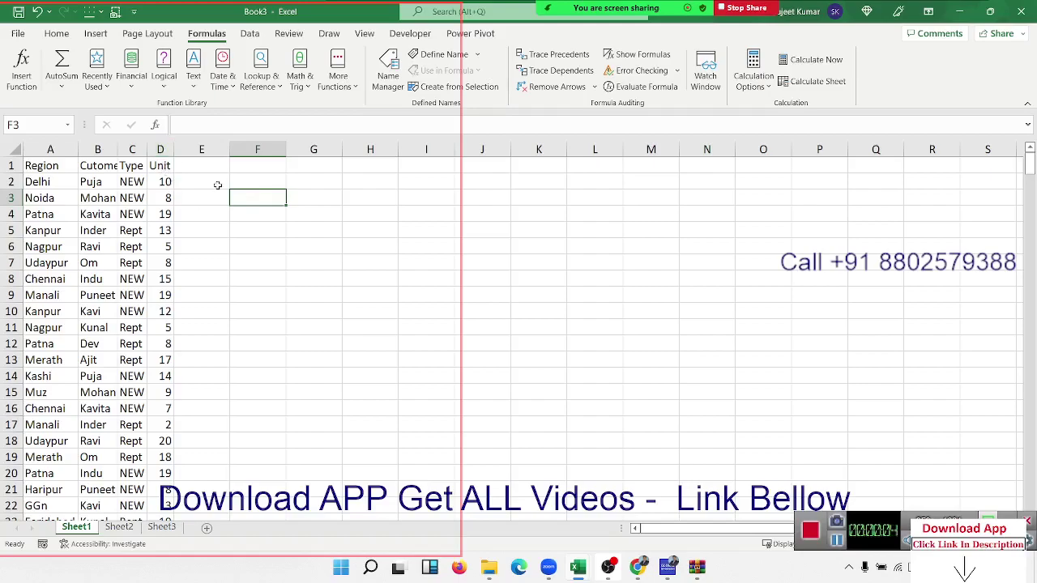
Step: Enter =MAX(D:D) in F3 to return the largest Unit value, 20
text(=a)
key(BackSpace)
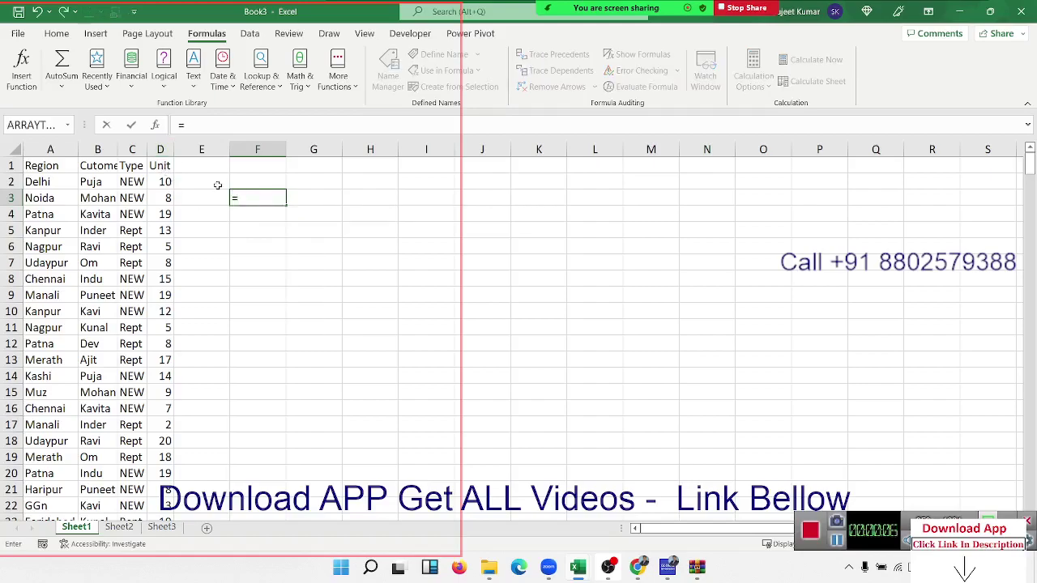
text(max()
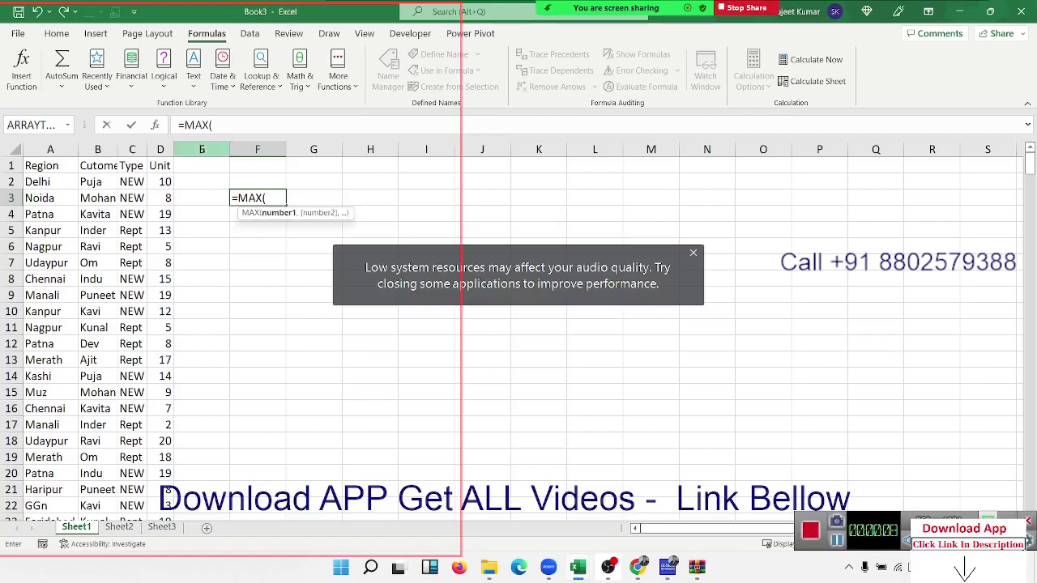
click(160, 149)
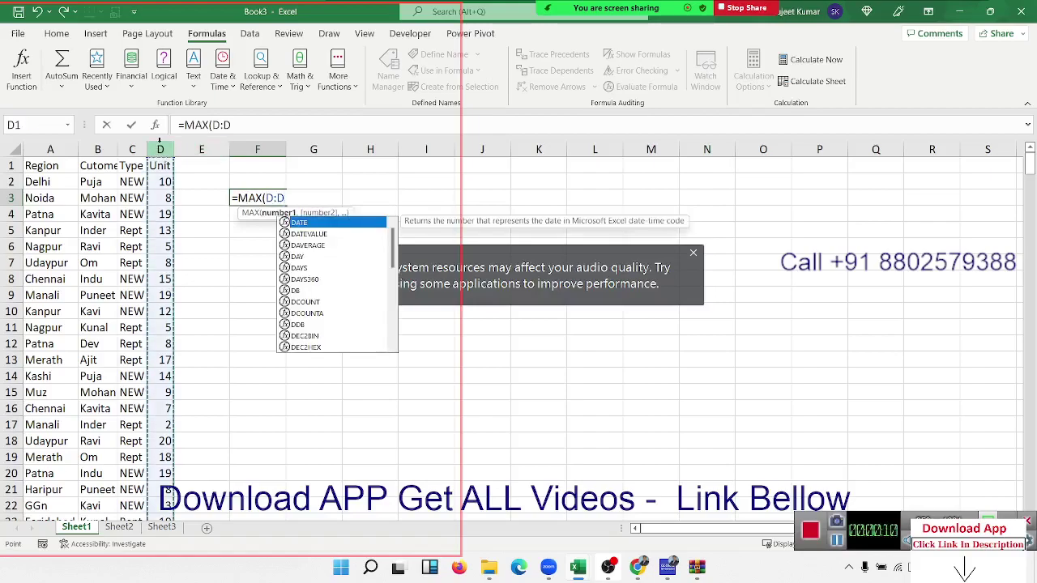
key(Return)
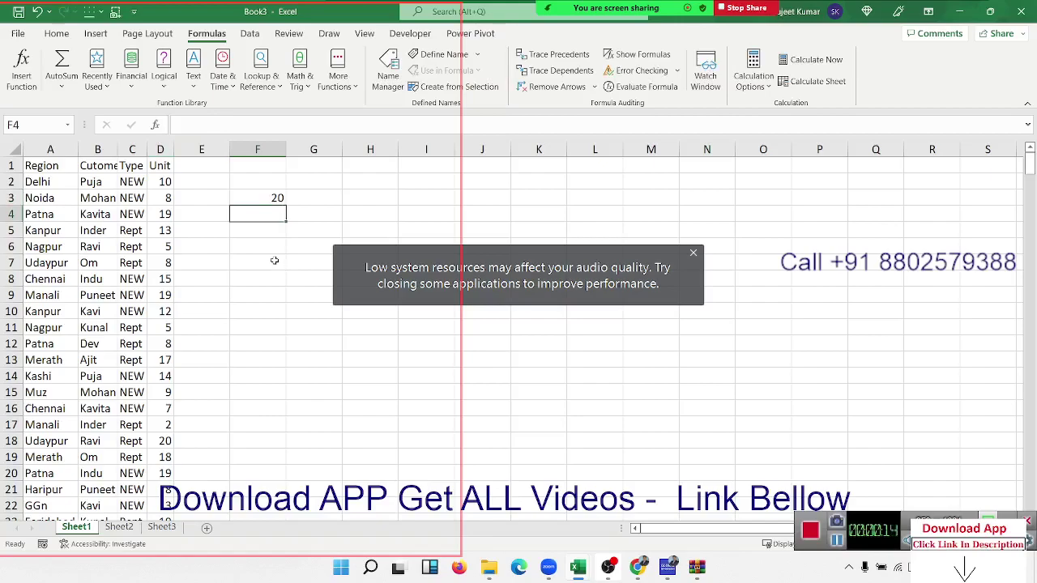
Step: Check the MAX result in F3, then select G3 for the next formula
click(262, 243)
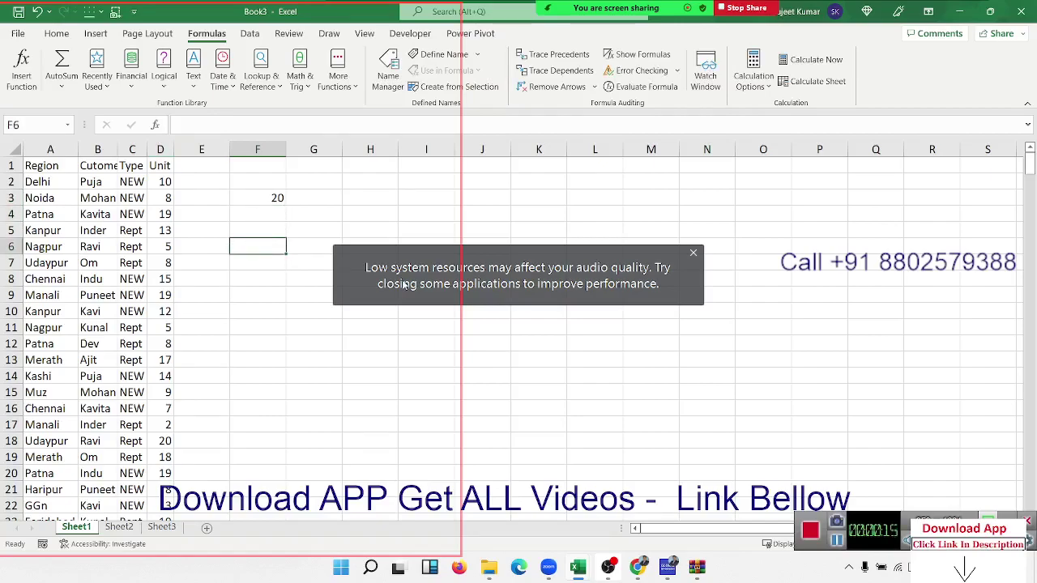
key(Up)
key(Up)
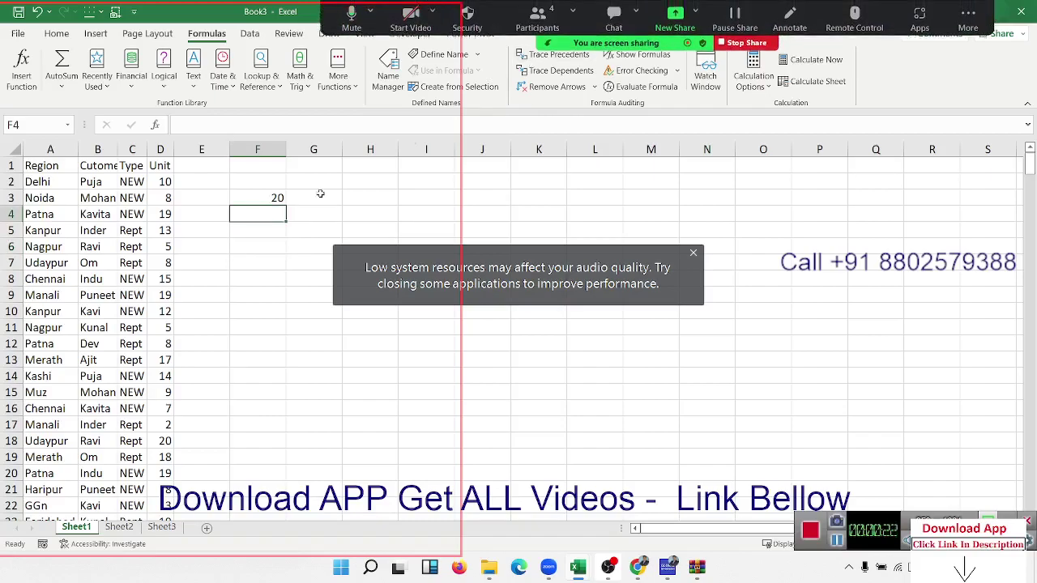
click(272, 198)
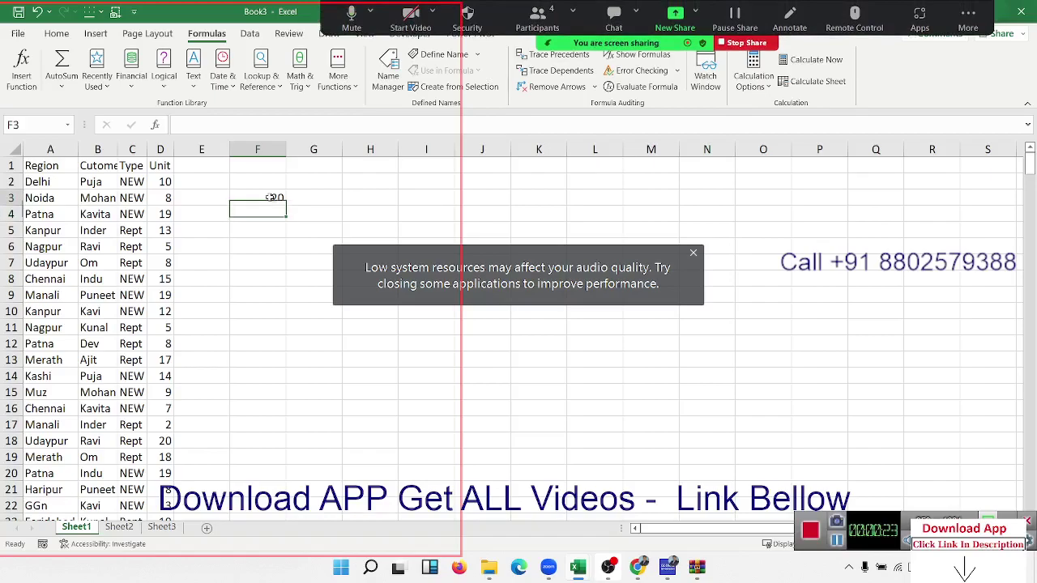
click(310, 204)
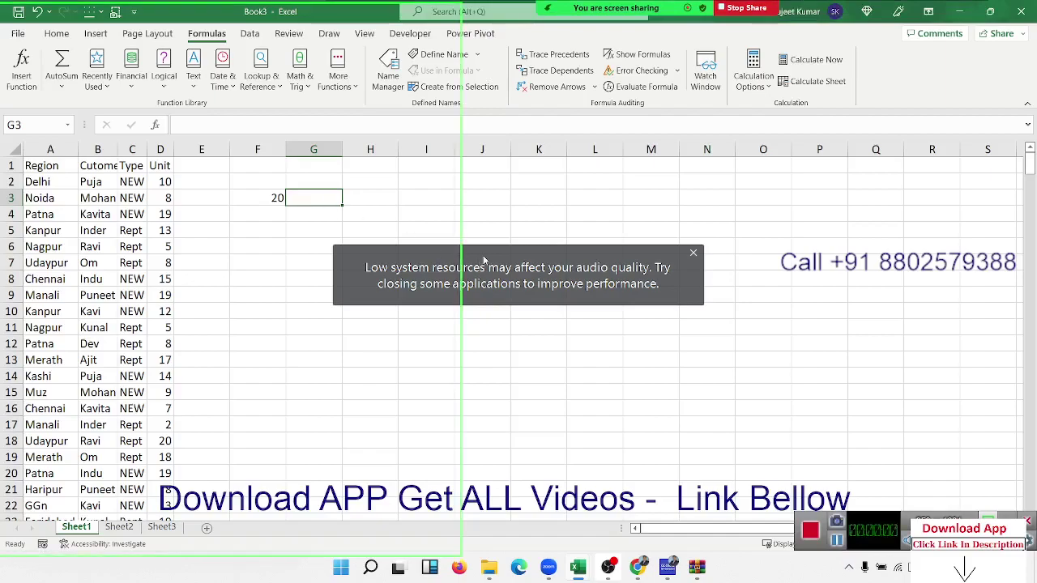
Step: Dismiss the low system resources notification and bring up the recorder's General Settings
click(693, 254)
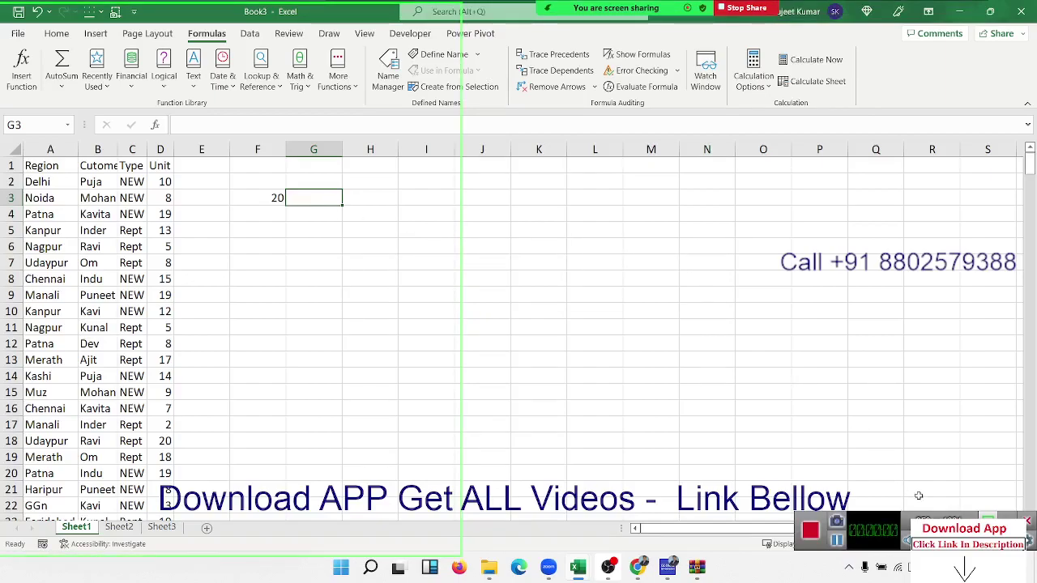
right_click(945, 428)
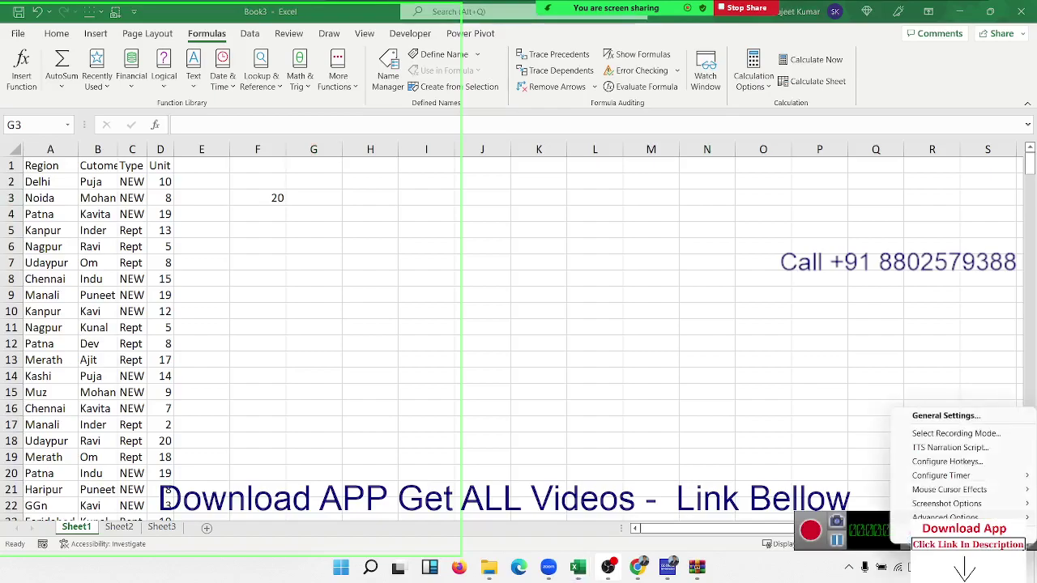
click(944, 416)
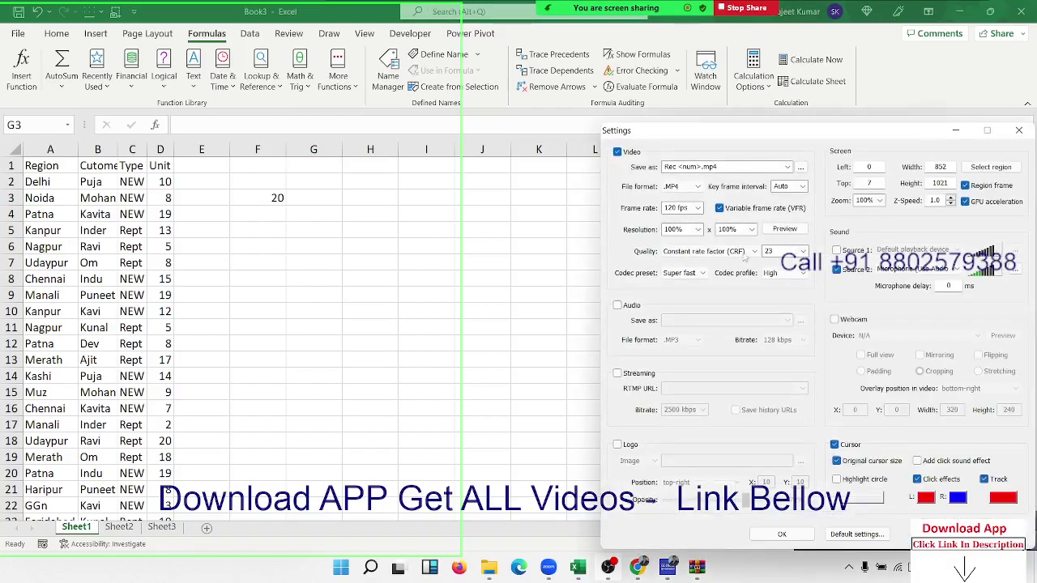
Step: Change the recorder frame rate from 120 fps to 30 fps and apply with OK
click(690, 209)
click(696, 209)
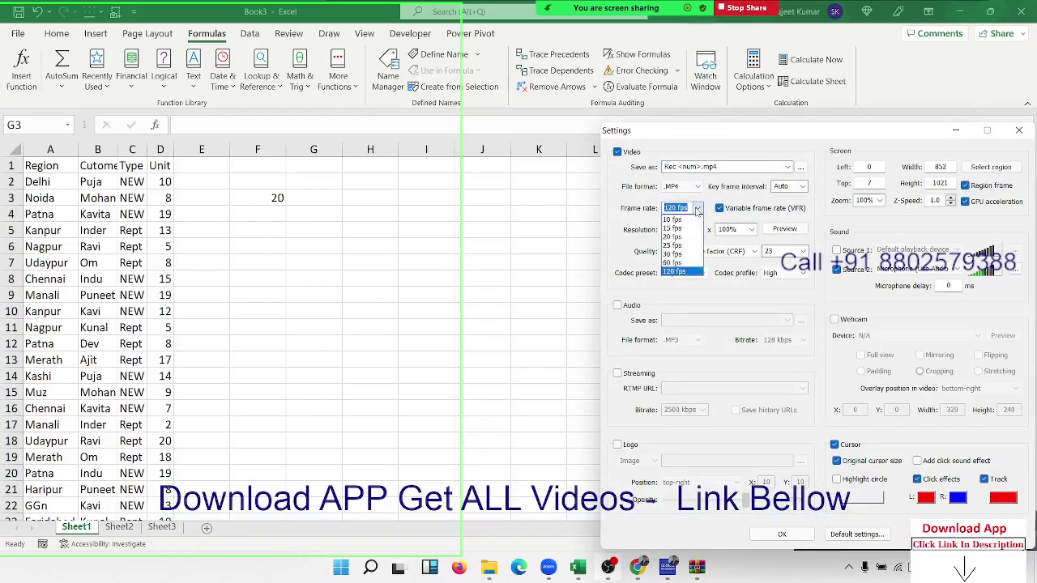
click(696, 209)
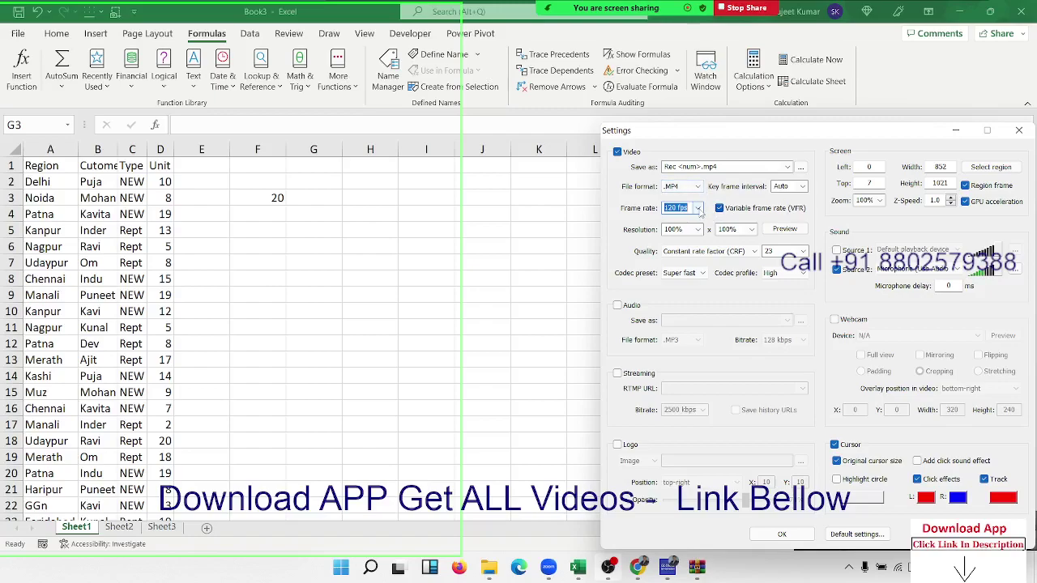
click(698, 209)
click(698, 209)
click(698, 209)
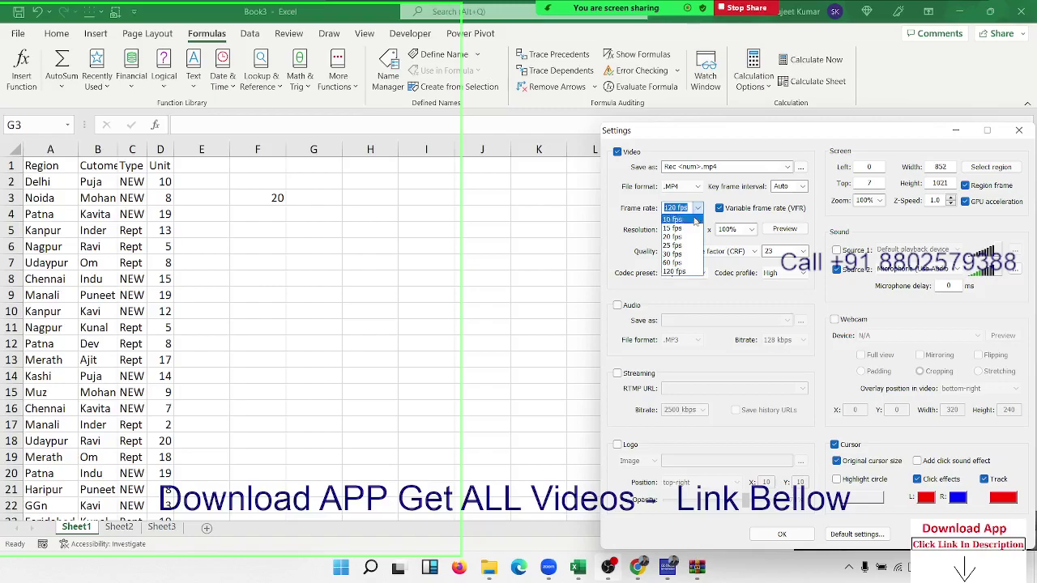
click(684, 256)
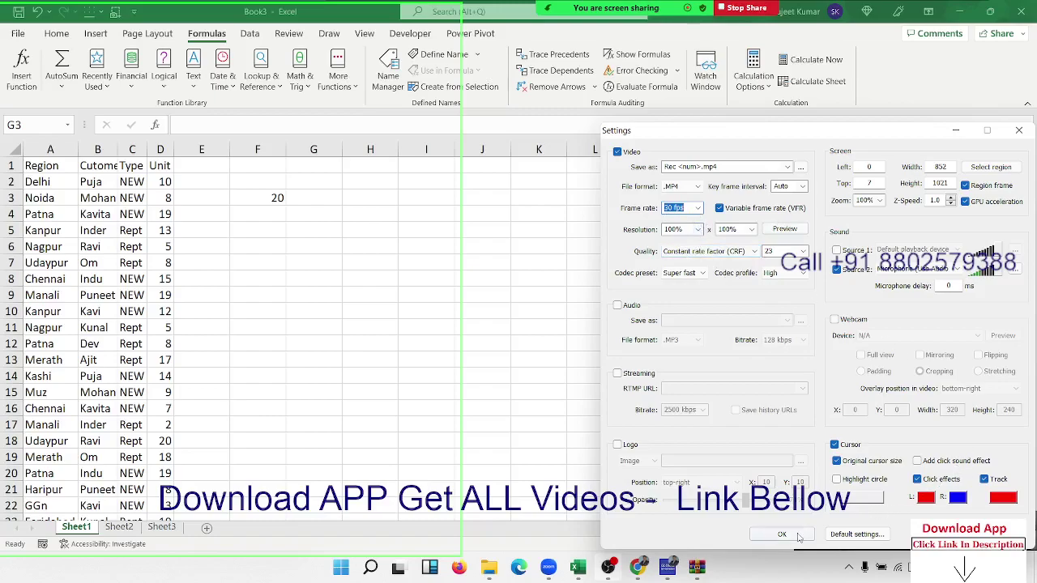
click(781, 534)
Step: Enter =MIN(D:D) in G3 to return the smallest Unit value, 1
click(313, 246)
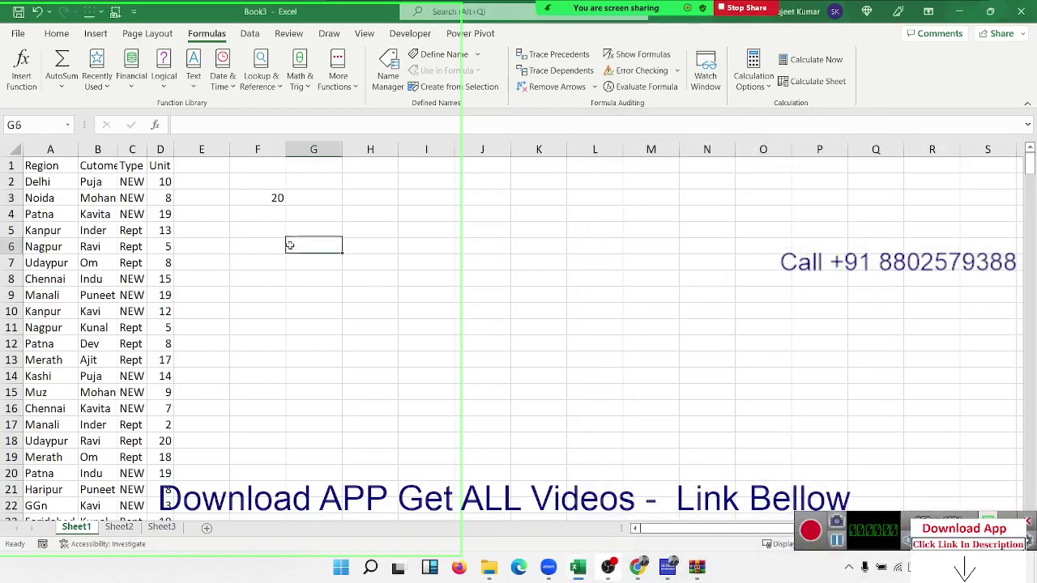
click(267, 183)
click(277, 195)
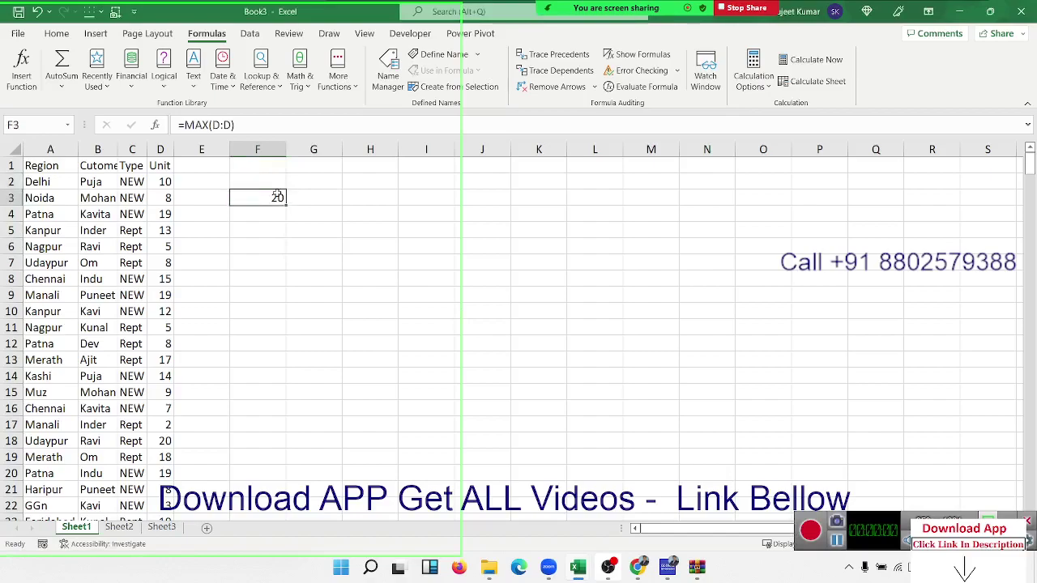
click(313, 198)
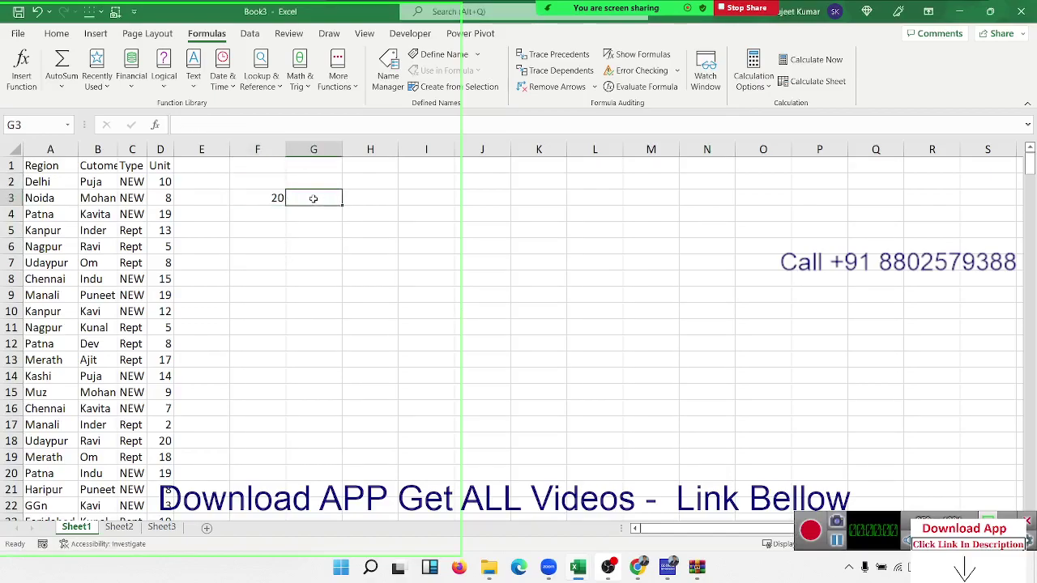
text(=mi)
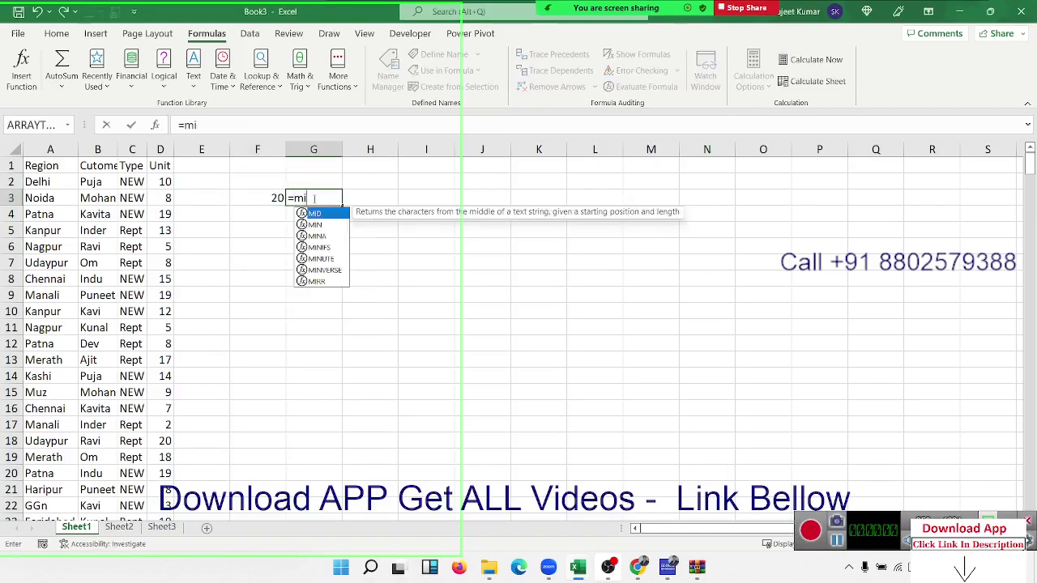
text(n)
key(Tab)
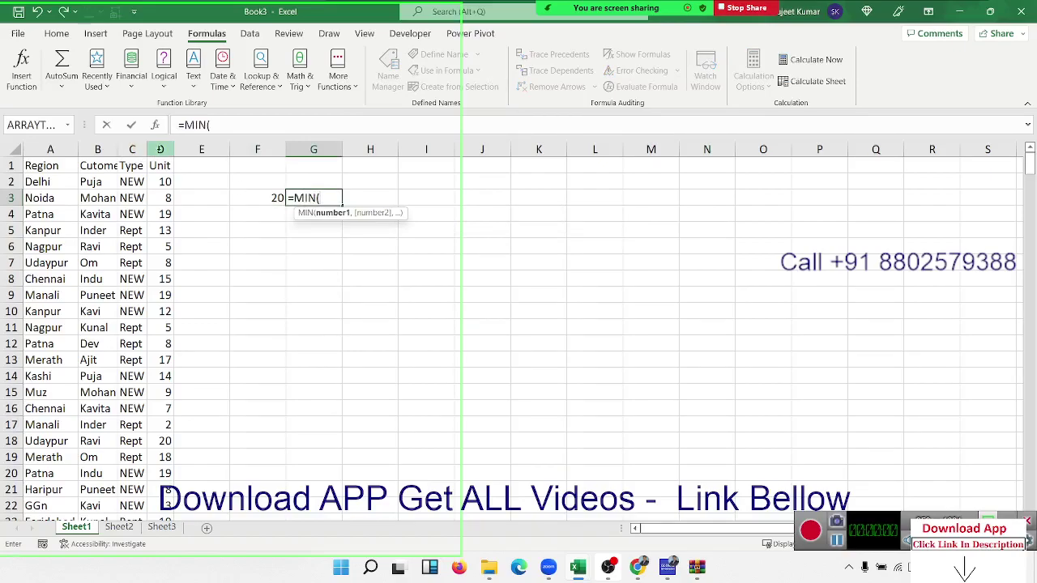
click(161, 149)
key(Return)
Step: Review G3's MIN formula, glance at the meeting participants list, and start screen recording
click(336, 194)
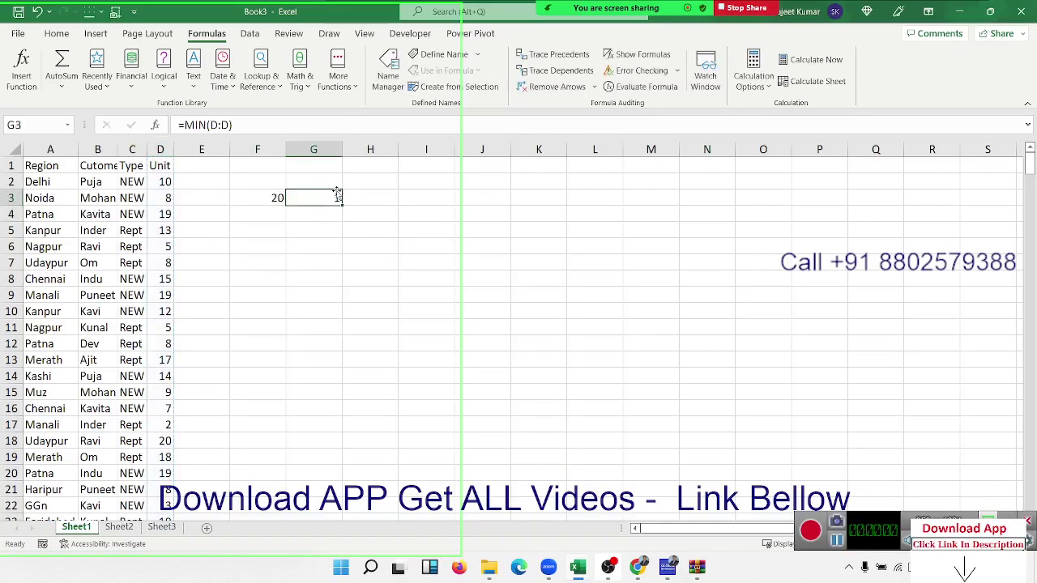
click(353, 225)
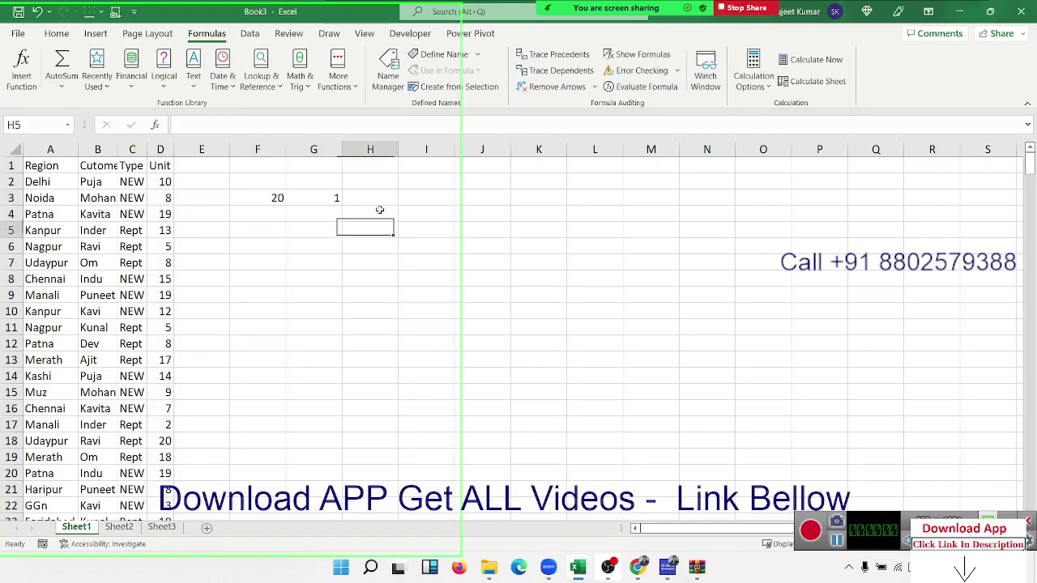
click(557, 13)
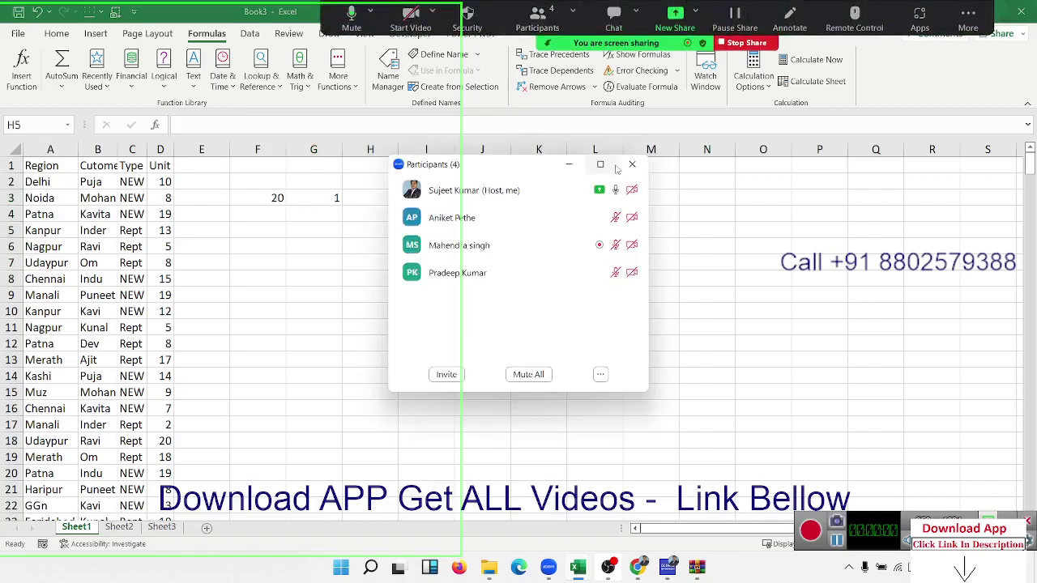
click(631, 164)
click(810, 533)
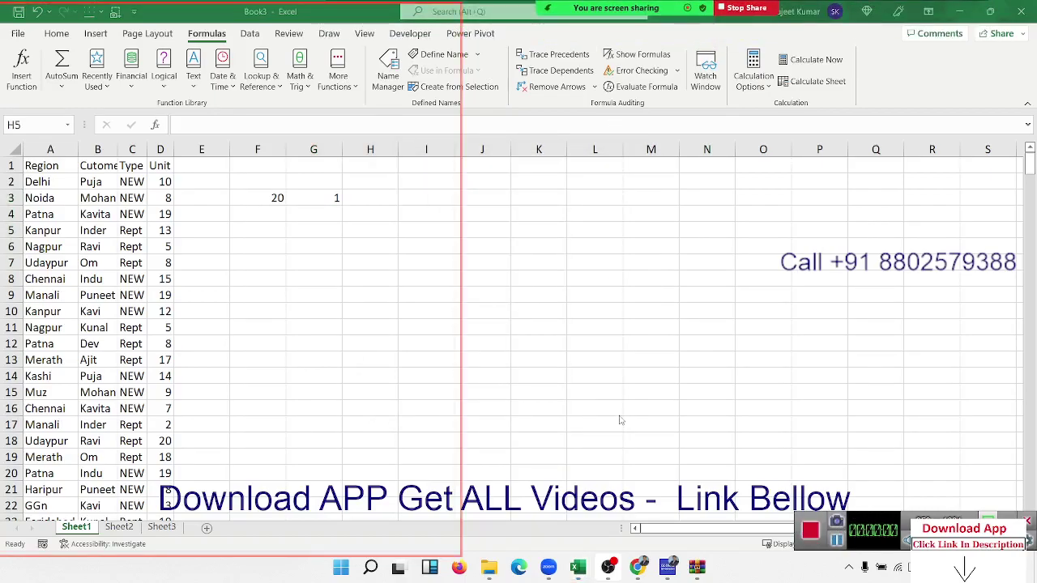
Step: Inspect the MAX formula in F3 and the MIN formula in G3 without changes
double_click(271, 198)
key(Escape)
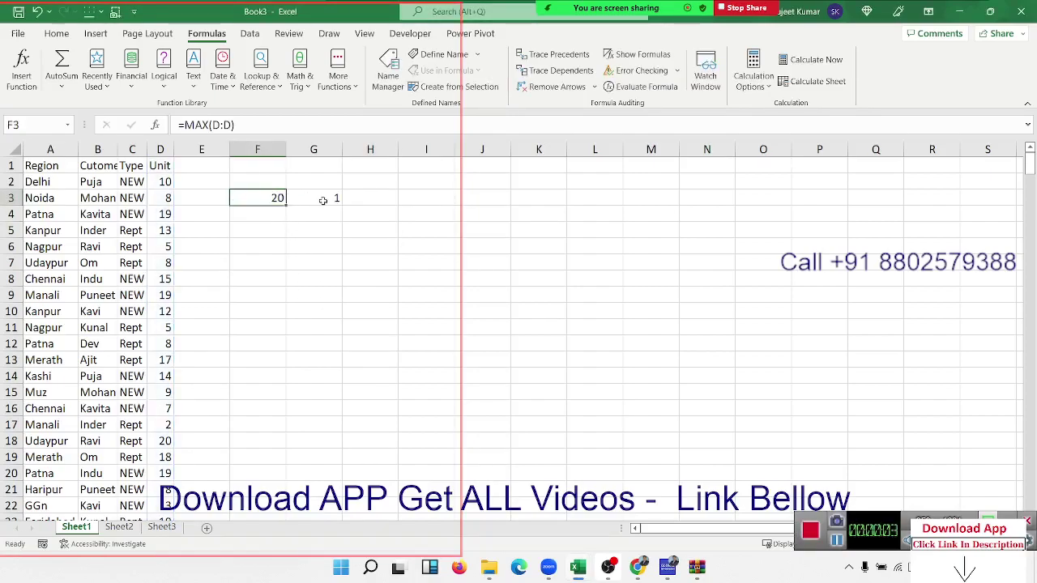
click(322, 200)
double_click(323, 200)
key(Escape)
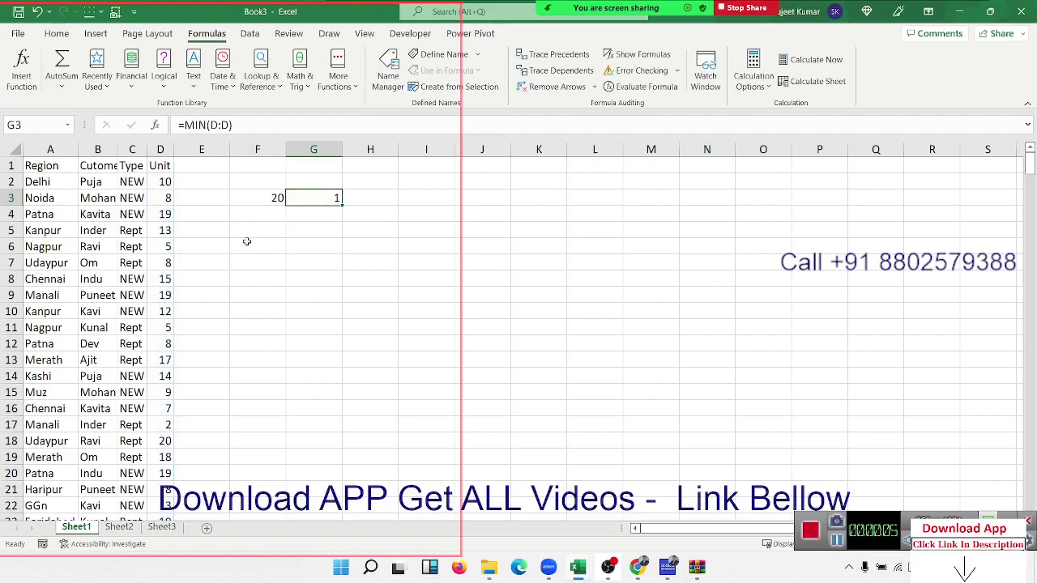
Step: Label F5 'Top' and put 5 in G5
click(243, 235)
text(Top)
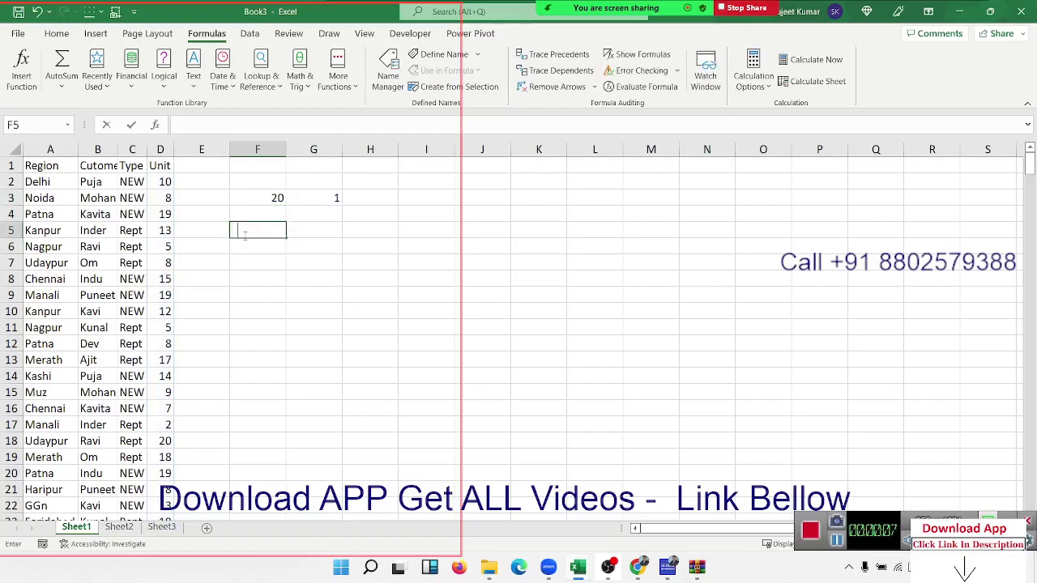
key(Tab)
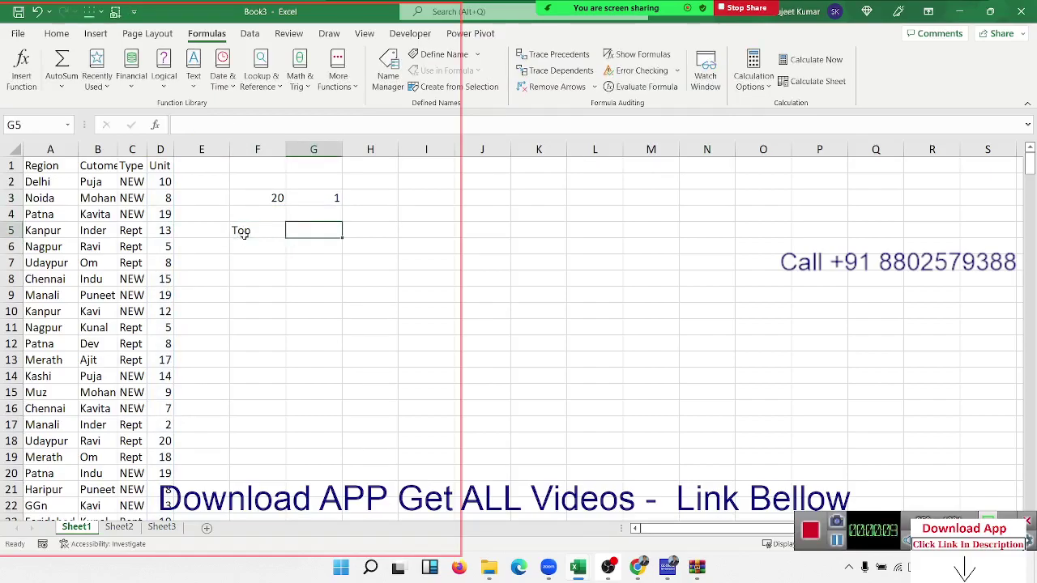
text(5)
key(Return)
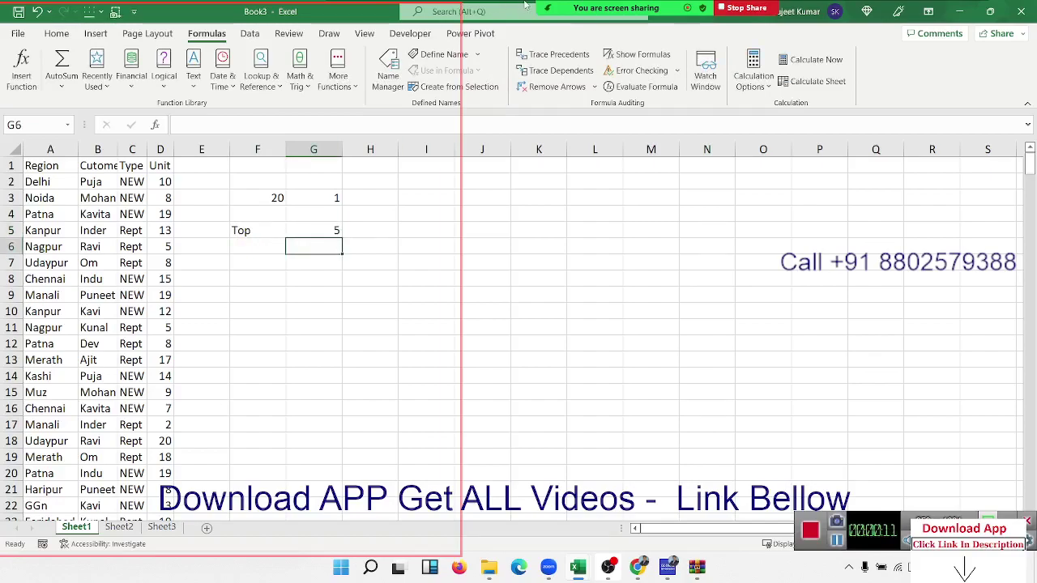
click(302, 305)
click(314, 239)
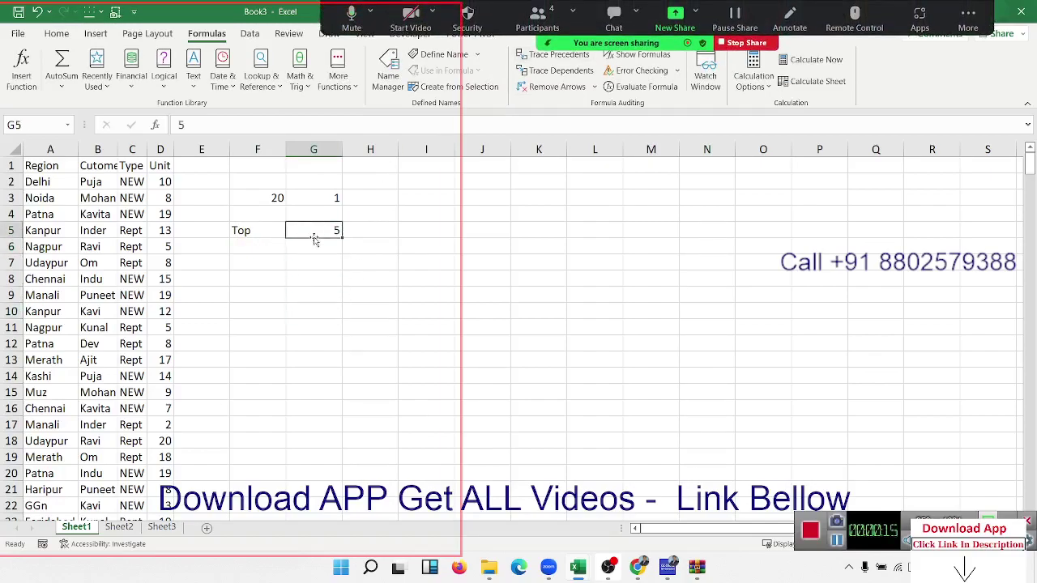
Step: Enter ranks 1 to 5 in F7:F11
click(245, 259)
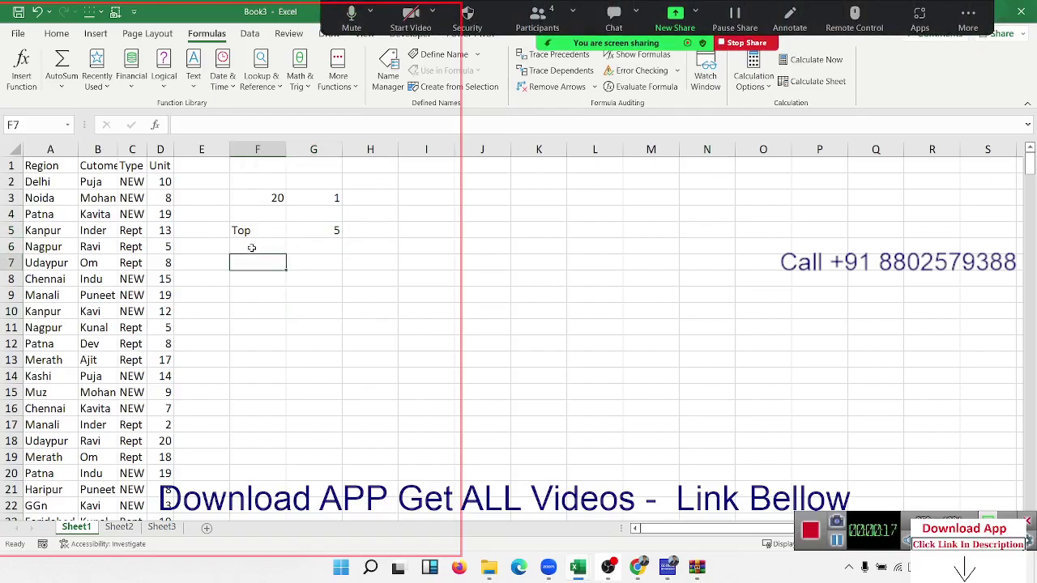
text(1)
key(Return)
text(2)
key(Return)
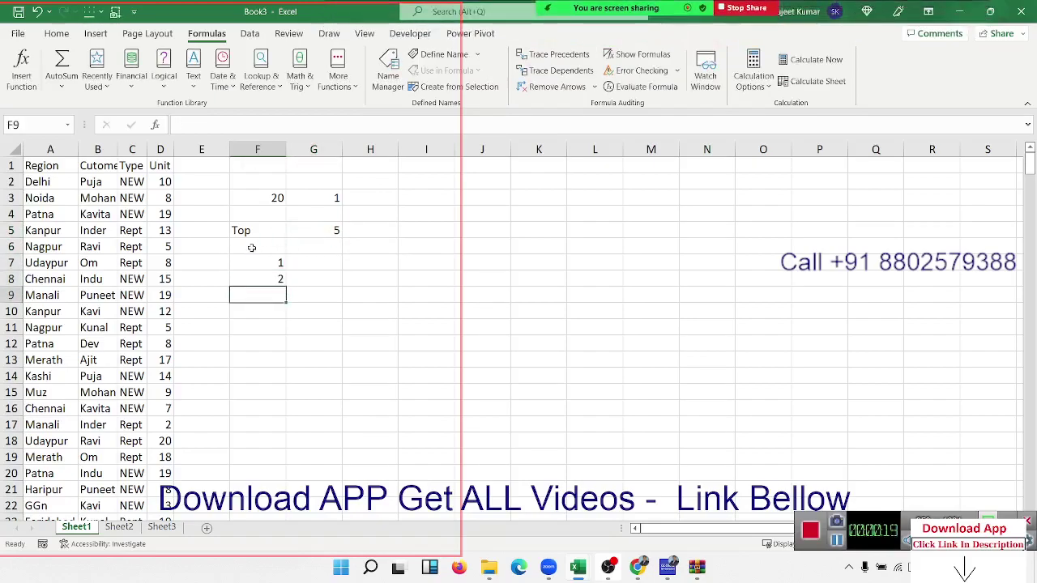
text(3)
key(Return)
text(4)
key(Return)
text(5)
key(Return)
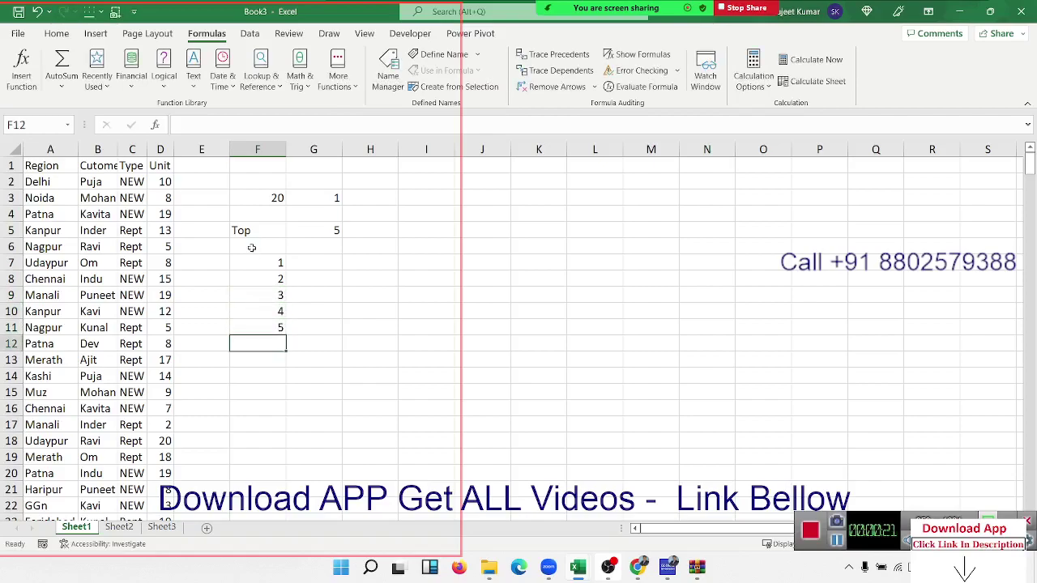
key(Up)
key(ctrl+Up)
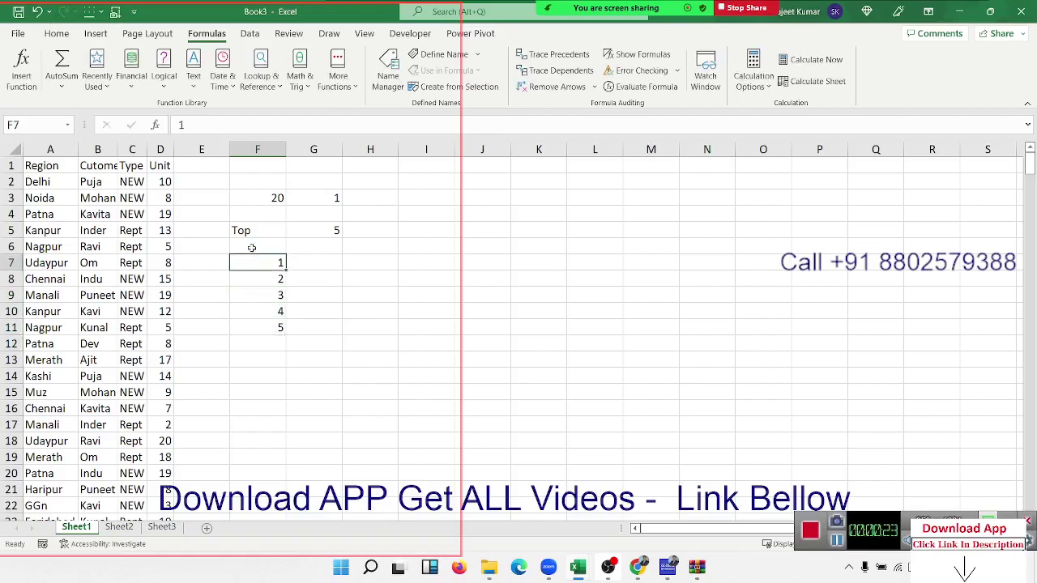
key(Right)
Step: Enter =LARGE(D:D,F7) in G7
text(=l)
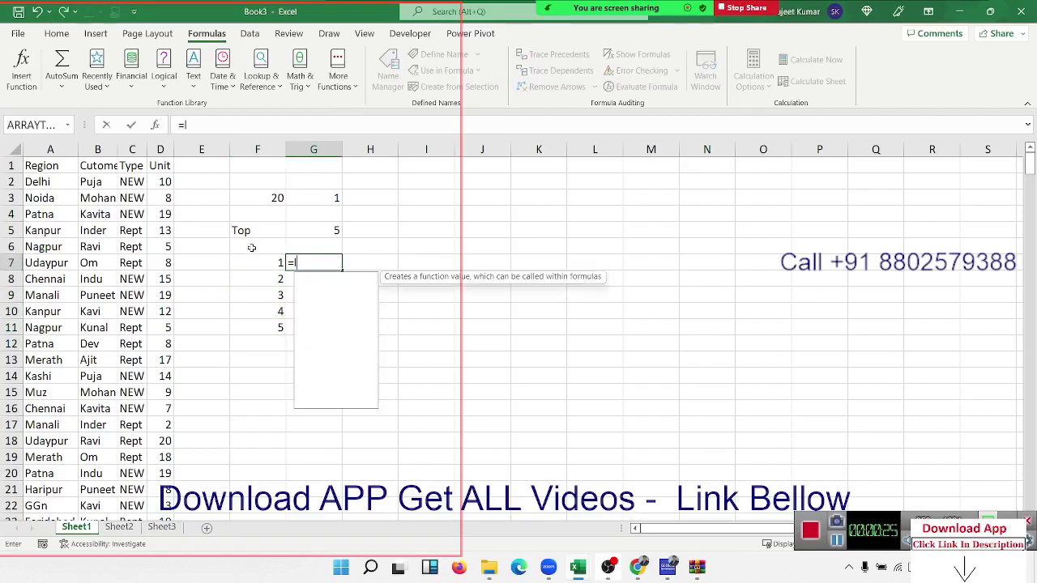
text(ar)
key(Tab)
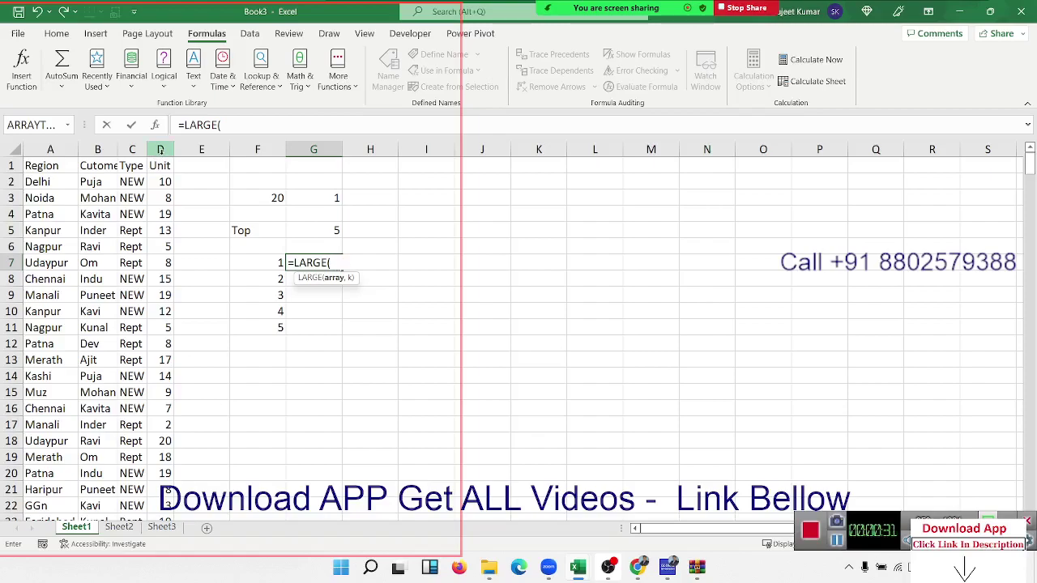
click(160, 150)
text(,)
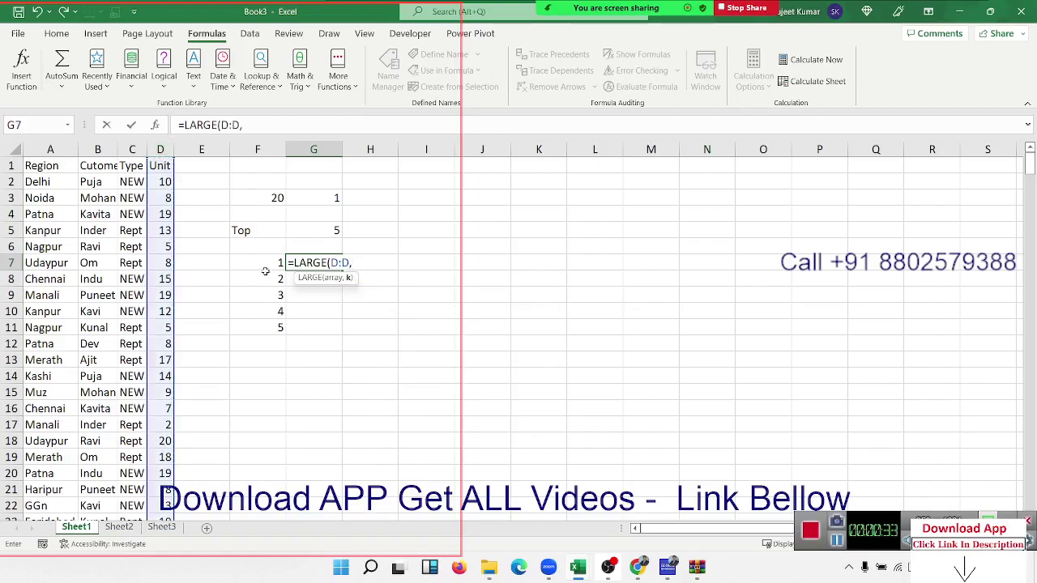
click(264, 266)
key(Return)
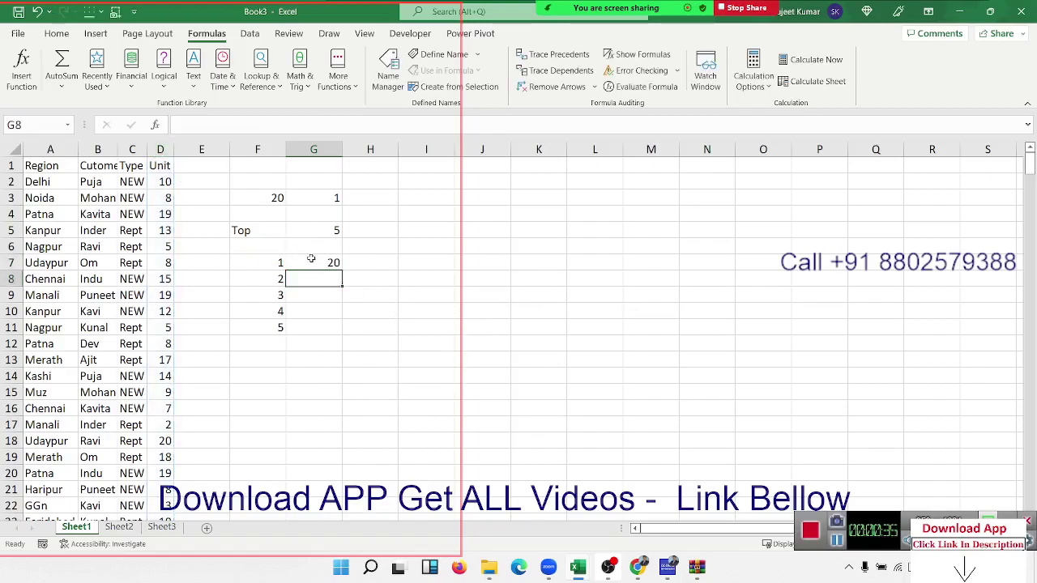
Step: Fill the LARGE formula down from G7 to G11 and check the copies
click(331, 264)
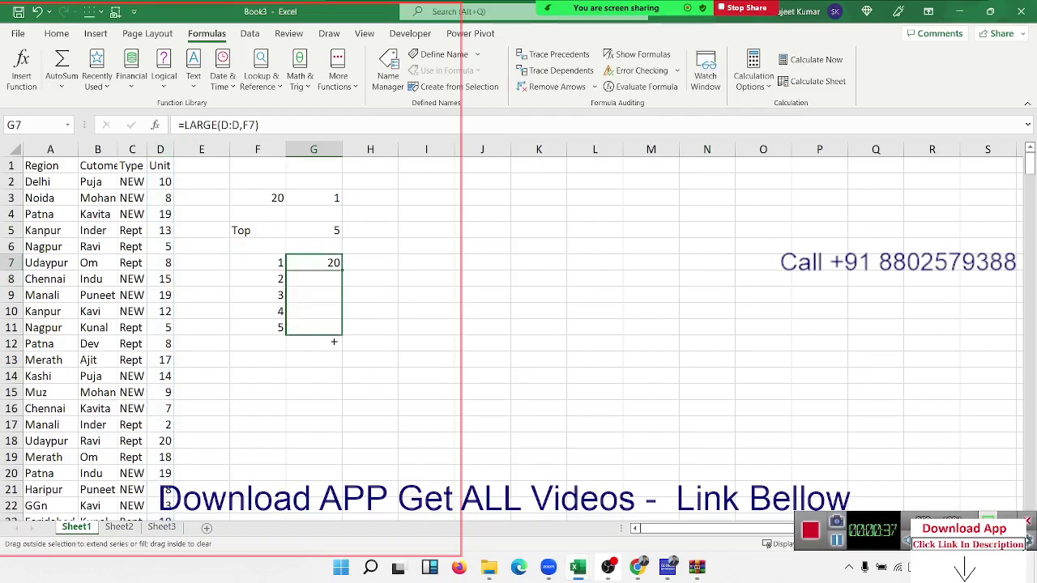
drag(343, 270, 340, 335)
click(333, 263)
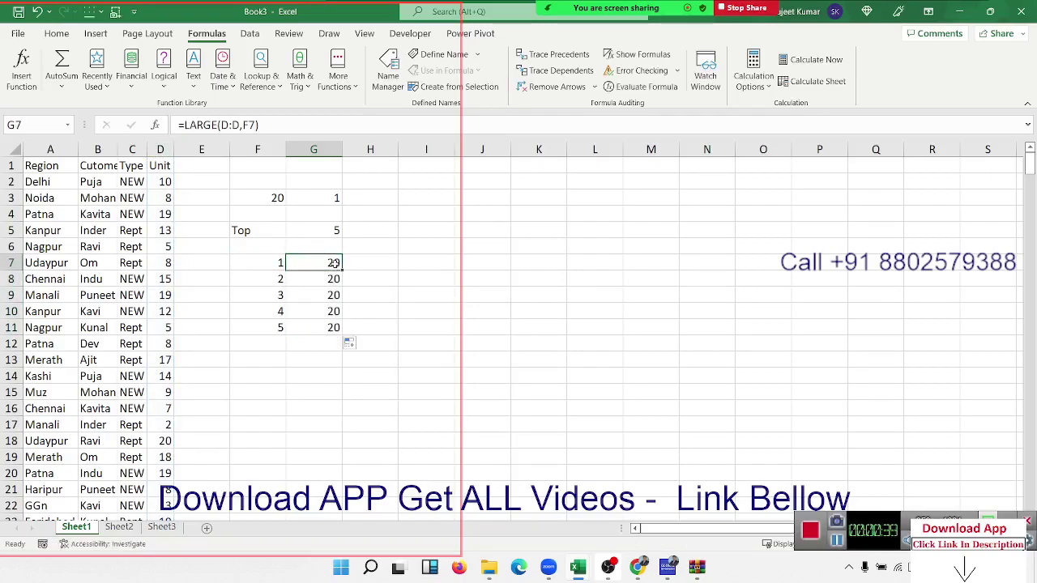
click(333, 280)
click(332, 296)
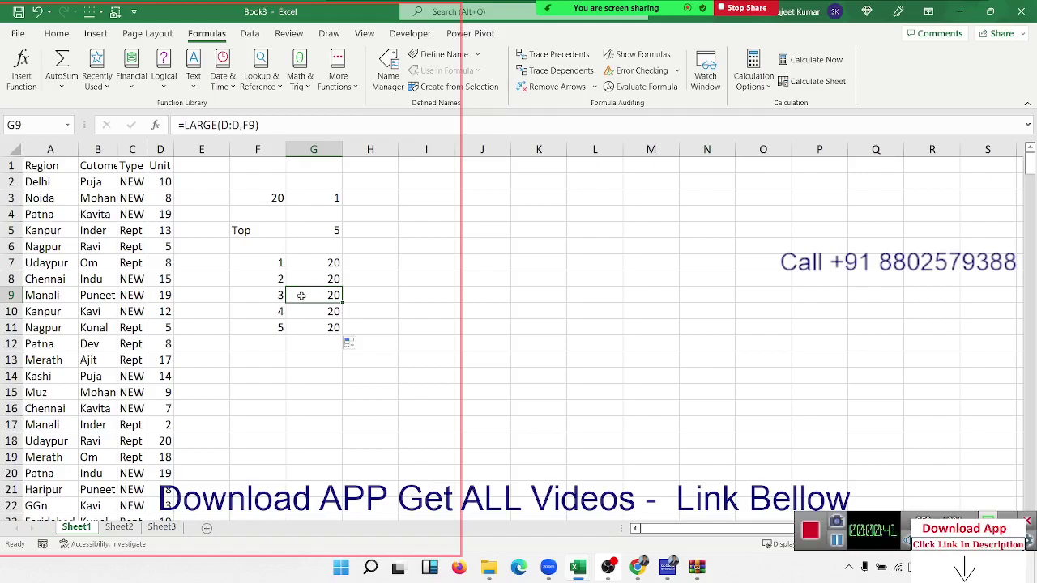
Step: Change Unit values to 25 in D7, 27 in D6, 90 in D10 and 85 in D14
click(159, 264)
text(25)
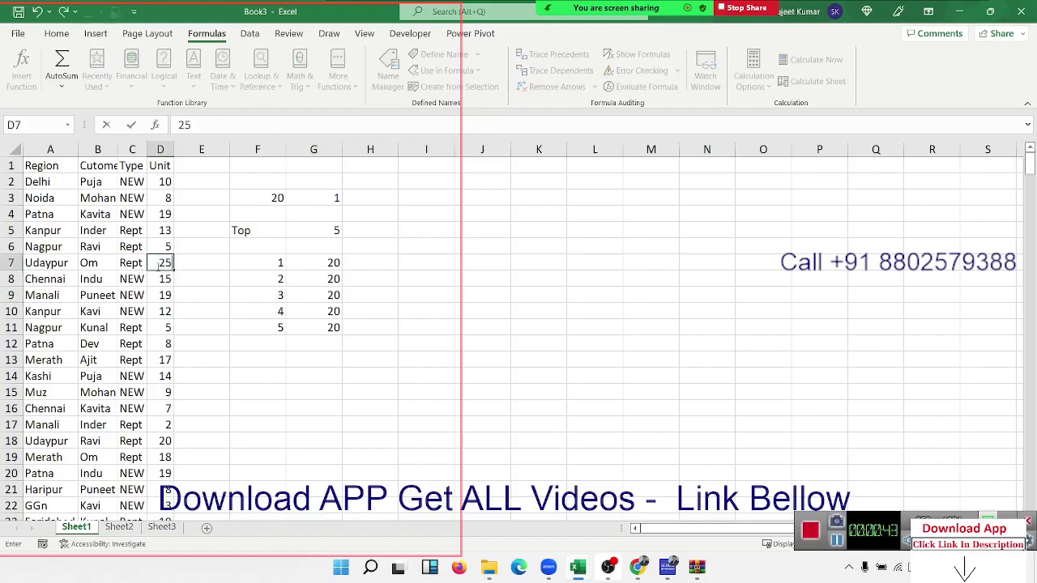
key(Up)
text(27)
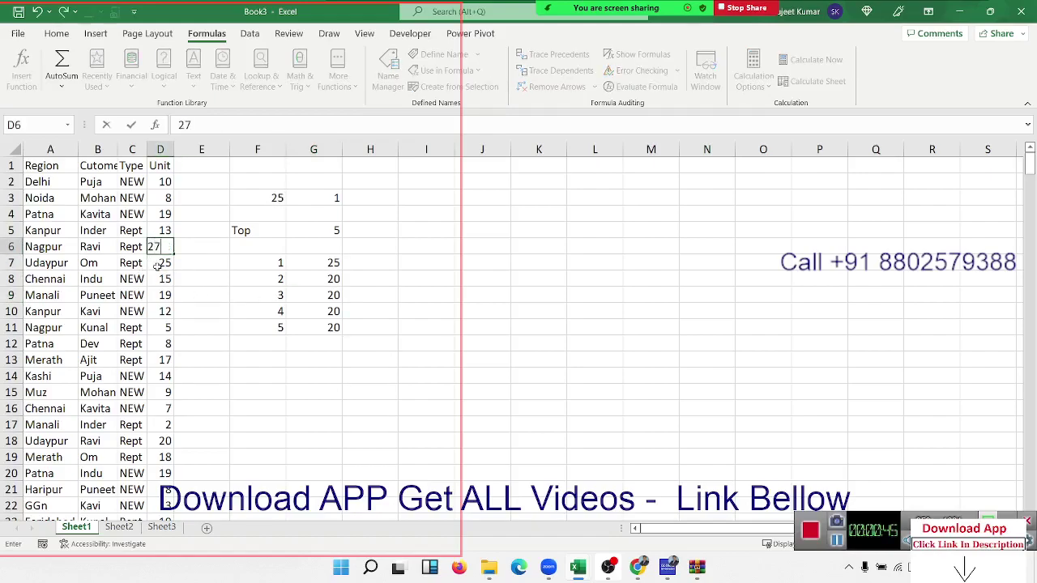
key(Return)
key(Down)
key(Down)
key(Down)
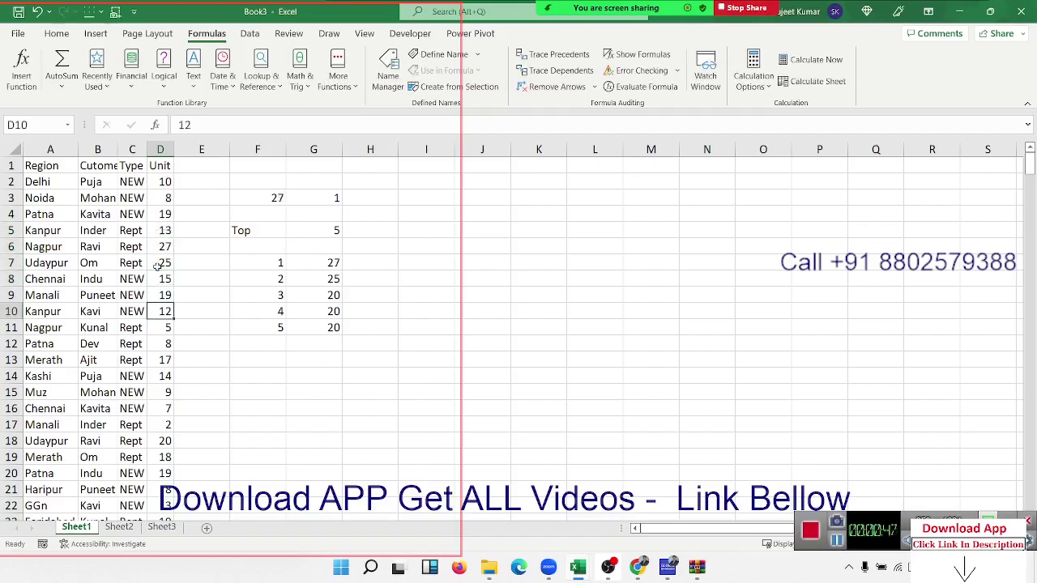
text(90)
key(Return)
key(Down)
key(Down)
key(Down)
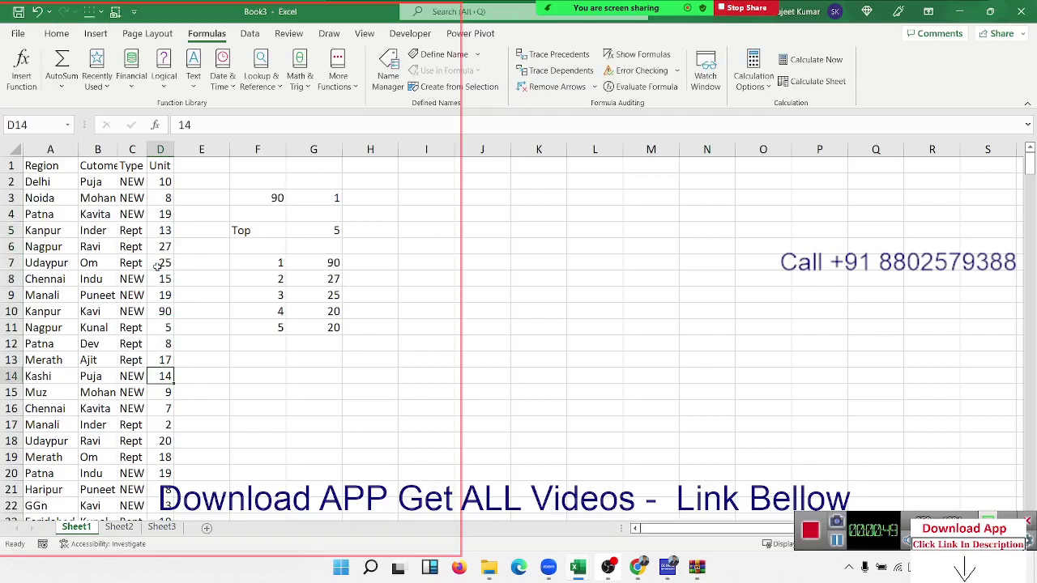
text(85)
key(Return)
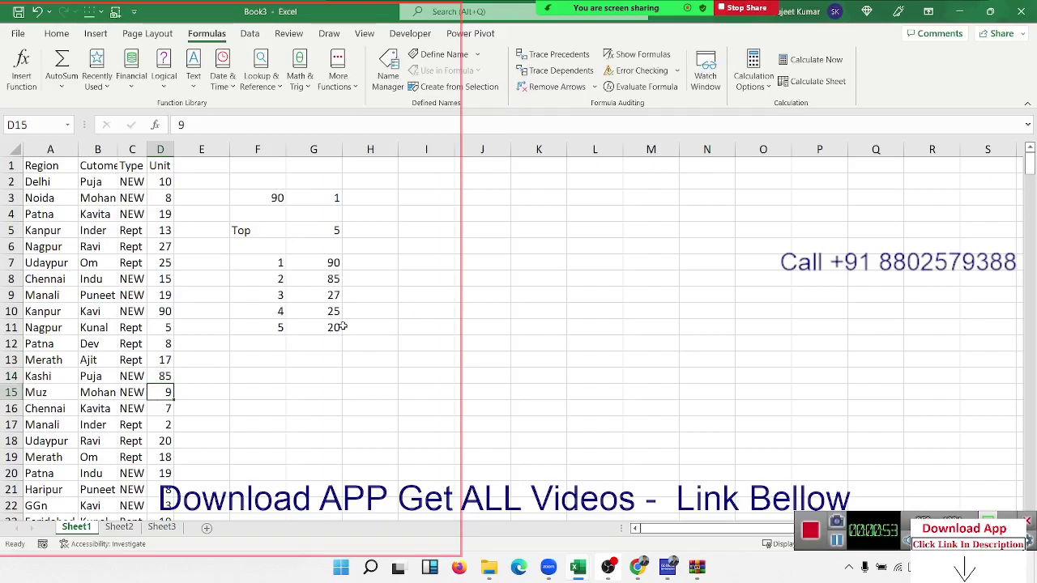
Step: Review the updated LARGE results and the F3 MAX and G7 LARGE formulas, then select H7
click(340, 325)
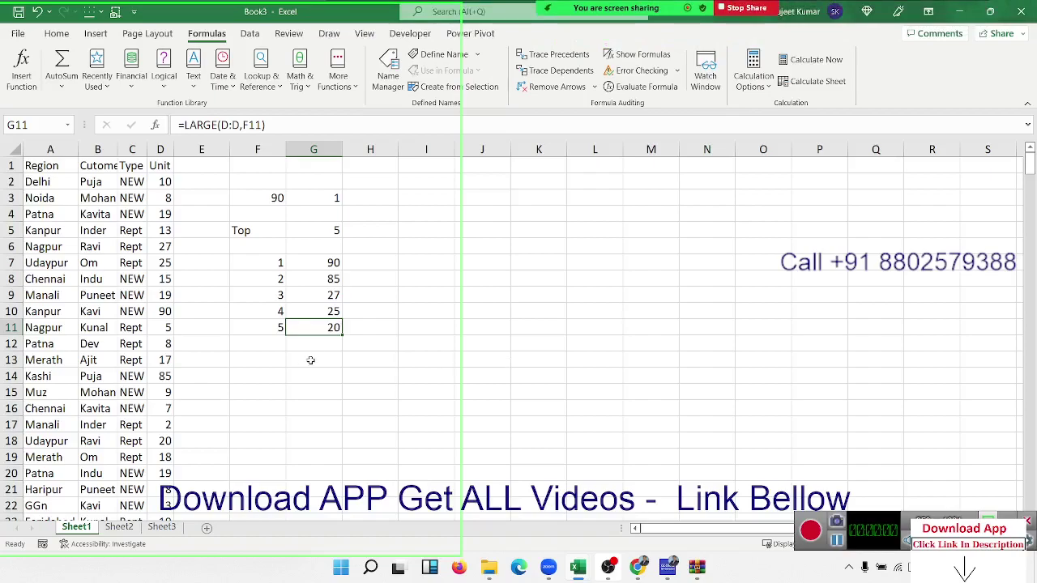
click(325, 269)
click(354, 263)
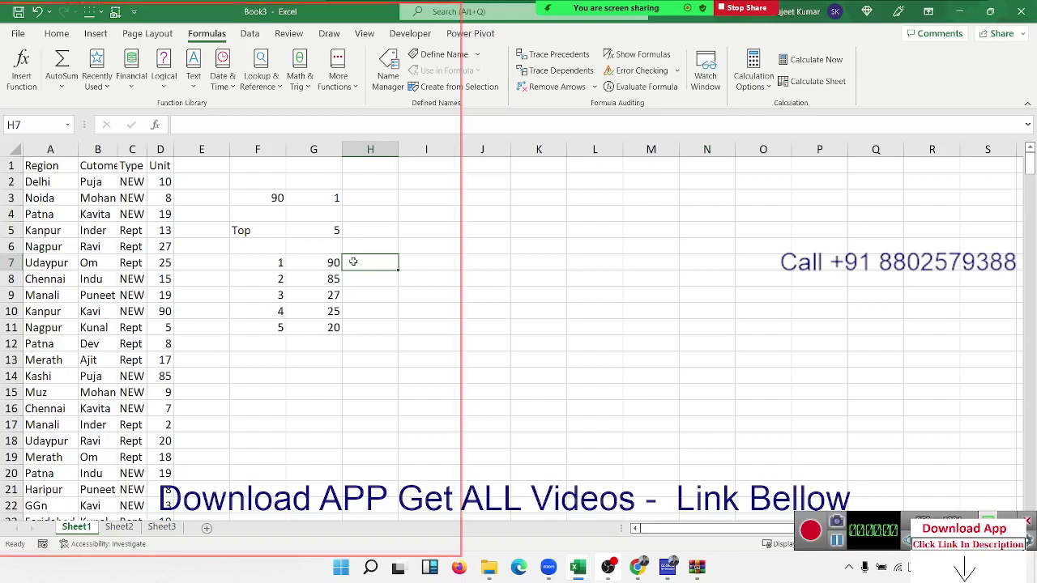
click(272, 201)
double_click(274, 202)
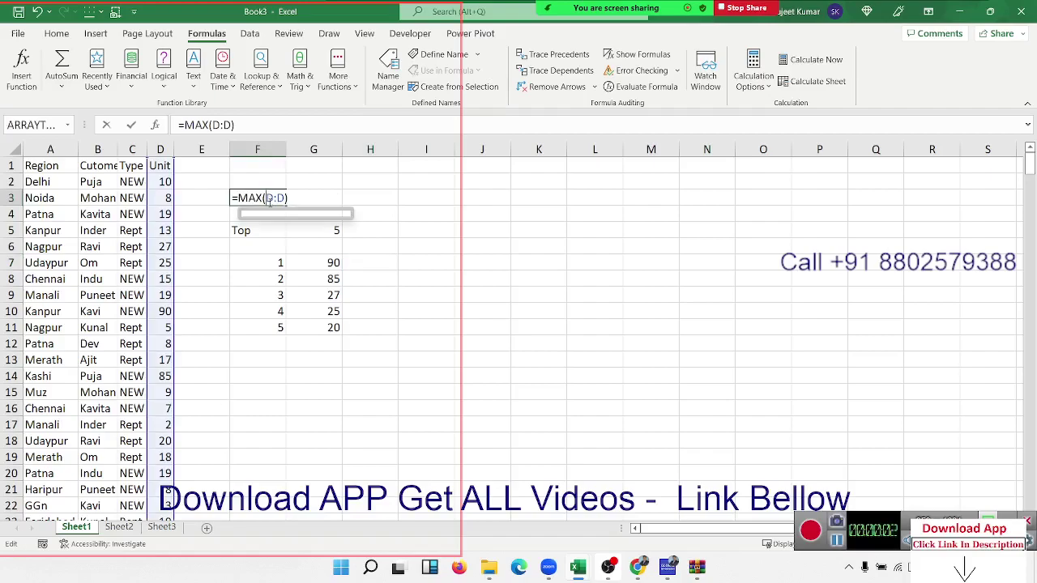
key(Escape)
double_click(323, 266)
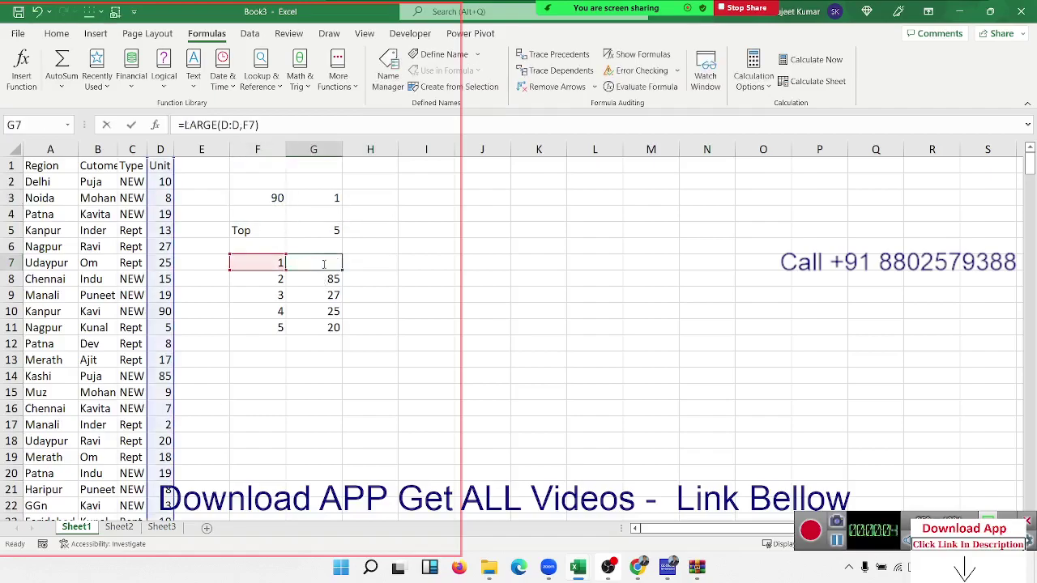
key(Escape)
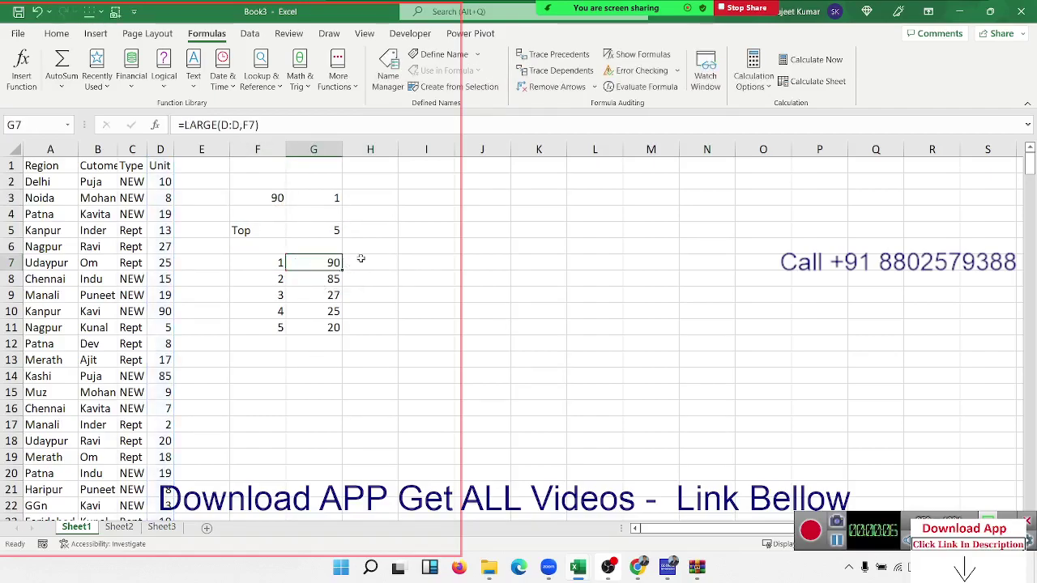
click(371, 277)
click(372, 266)
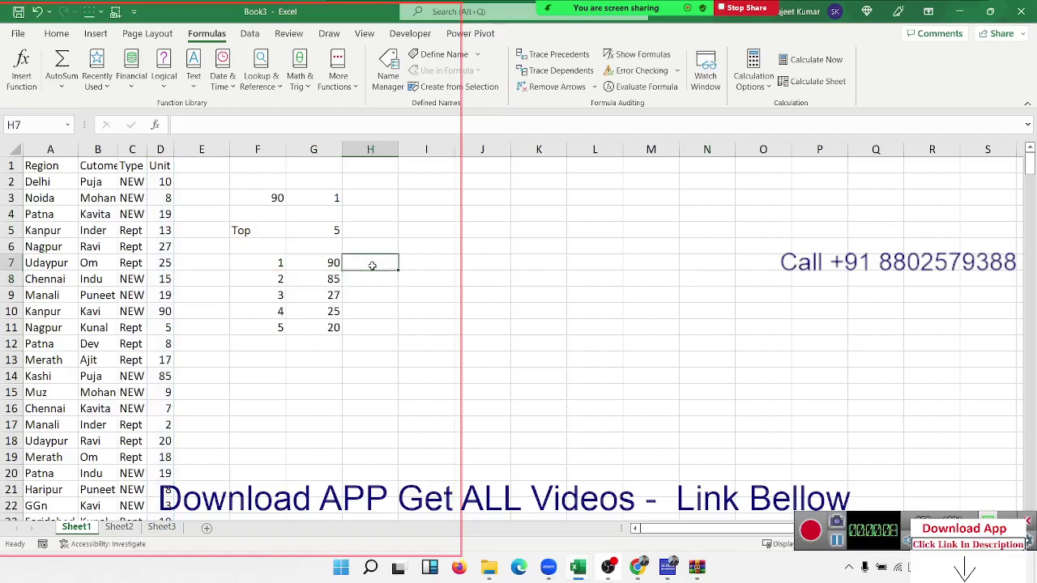
Step: Enter =SMALL(D:D,F7) in H7
text(=sm)
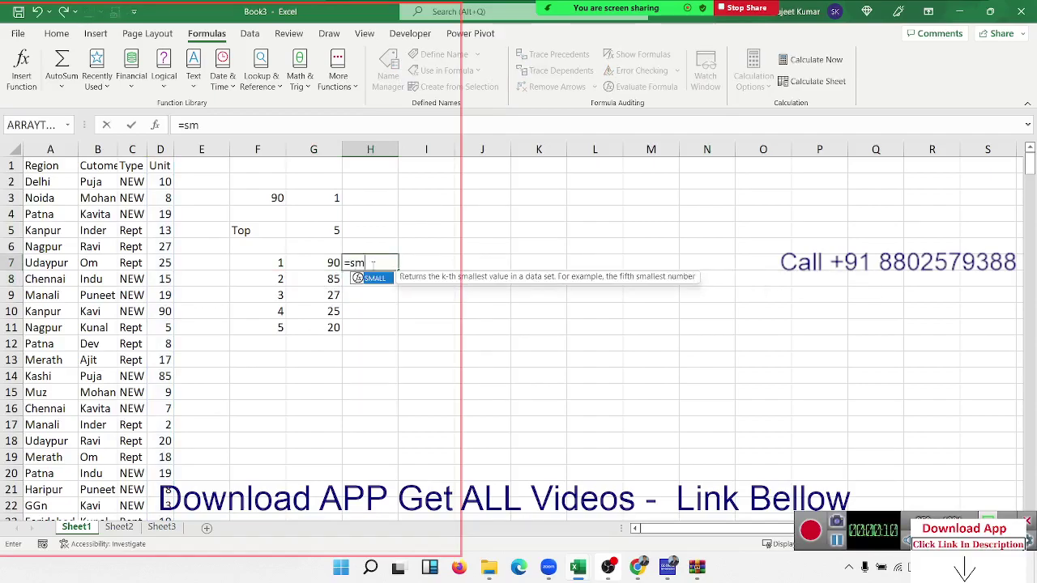
key(Tab)
click(165, 150)
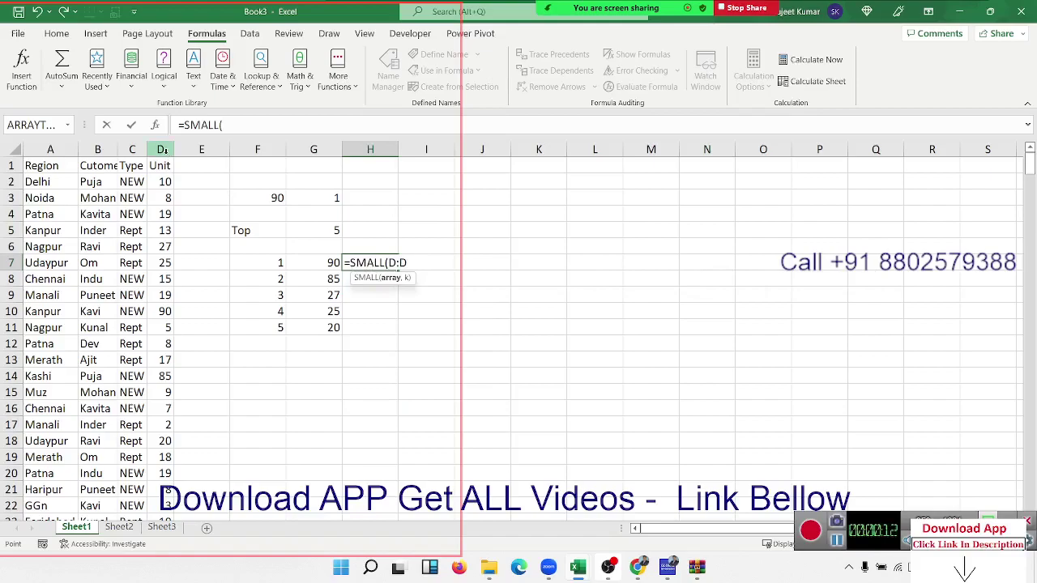
text(,)
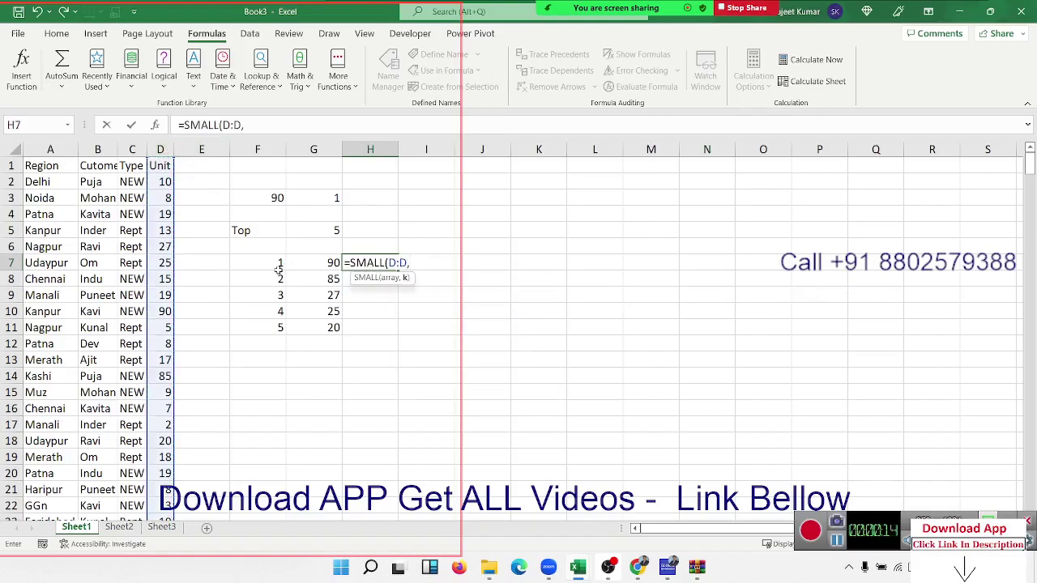
click(277, 266)
key(Return)
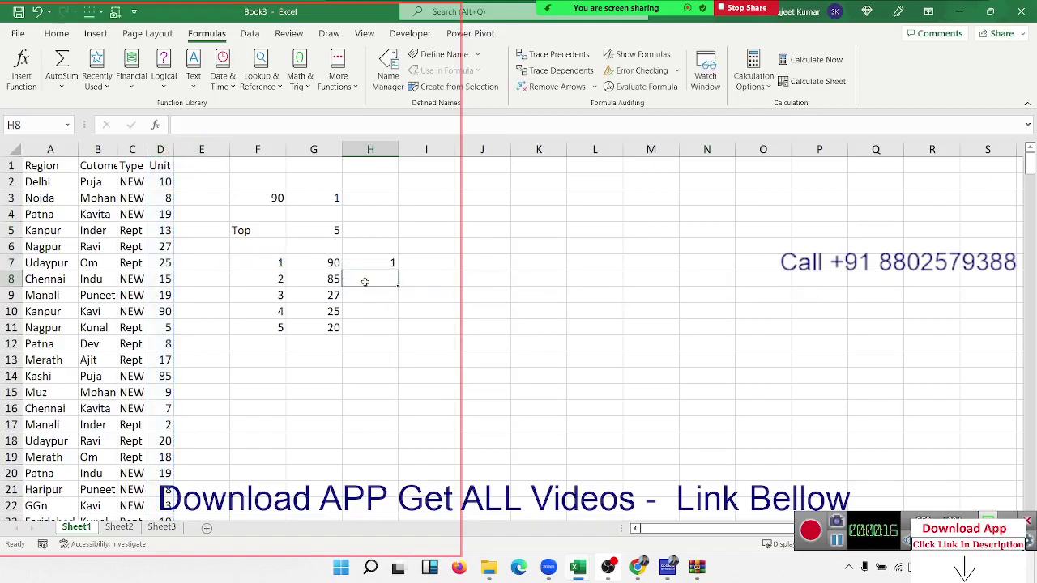
Step: Fill the SMALL formula down H7:H11 with Ctrl+D, then select D8
drag(392, 263, 378, 327)
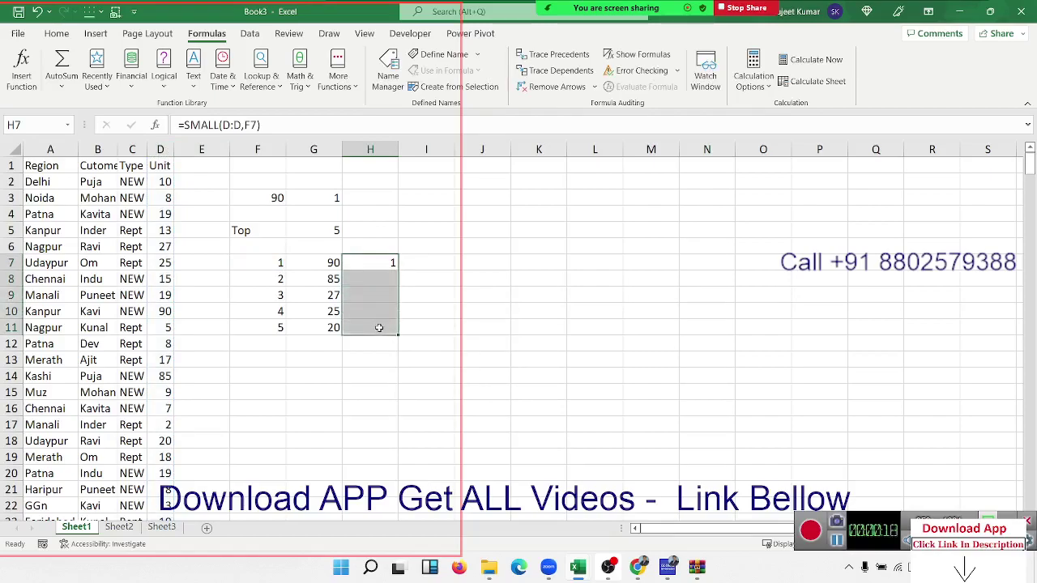
key(ctrl+d)
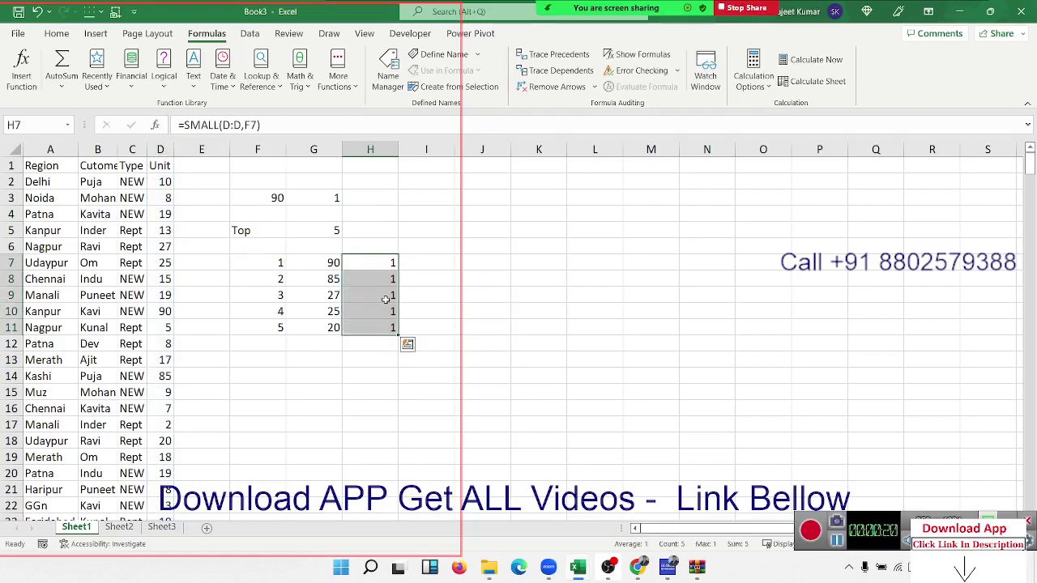
click(158, 282)
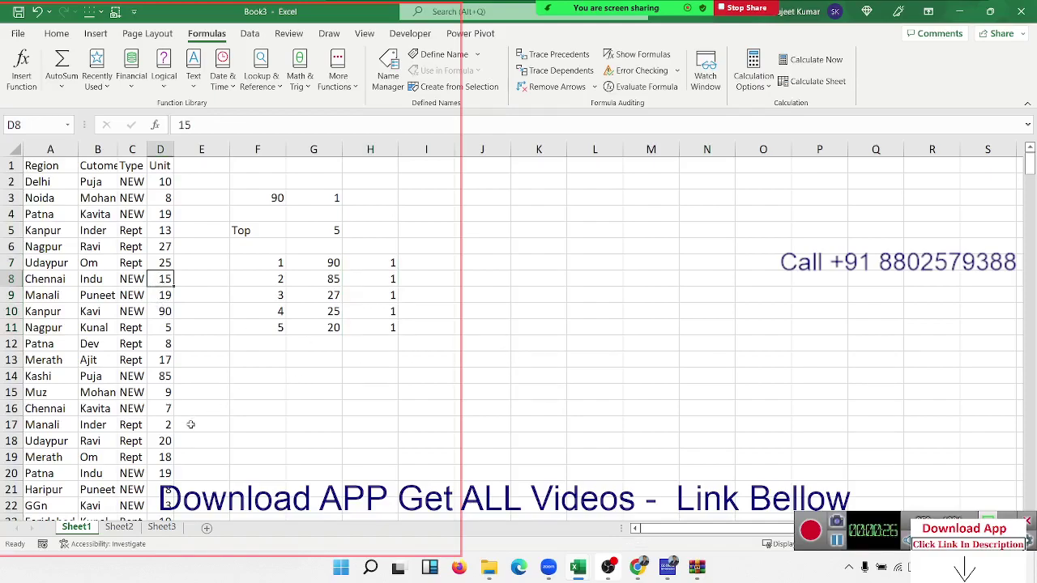
Step: Replace the D5:D8 Unit values with 0.5, 0.3, 0.6 and 0.7, then check G7 and G3
click(166, 232)
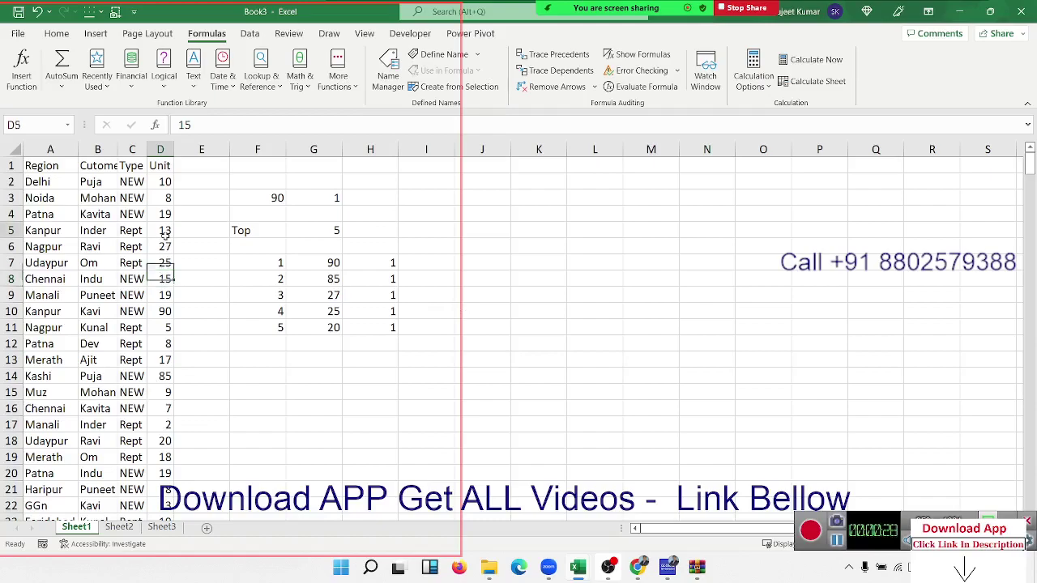
text(.5)
text(0.5)
key(Return)
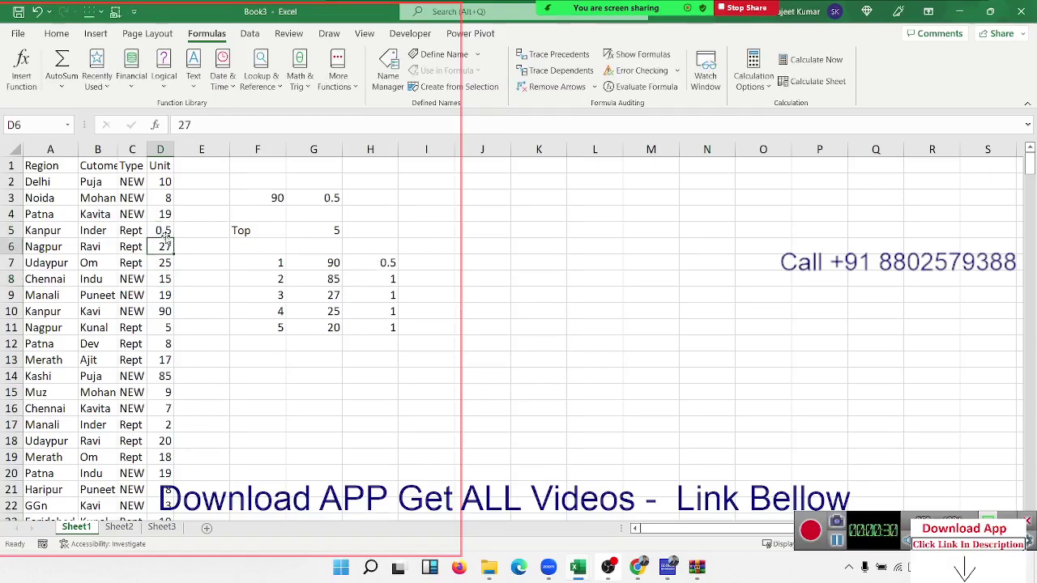
text(.30)
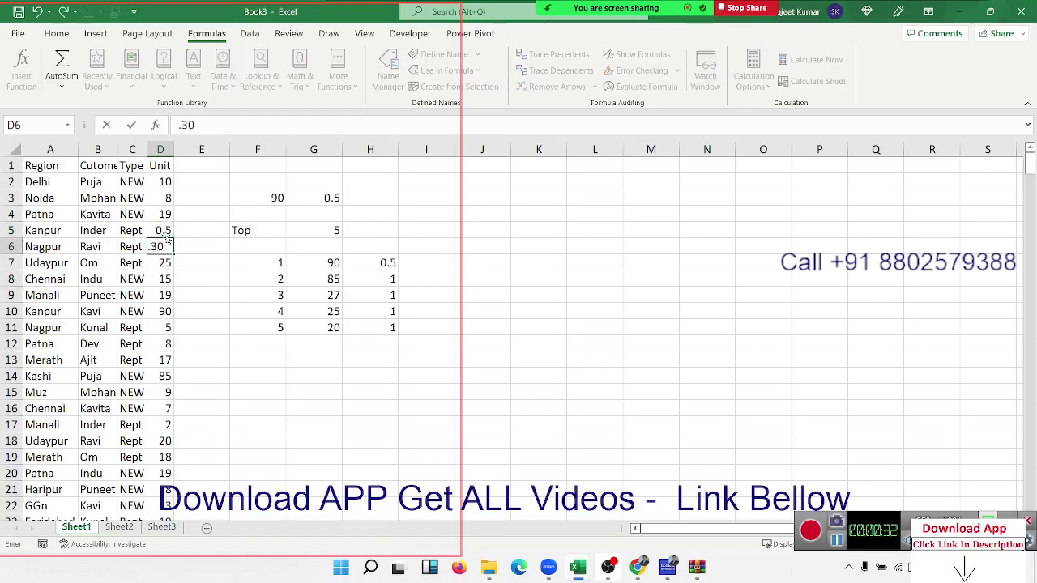
key(Return)
text(.)
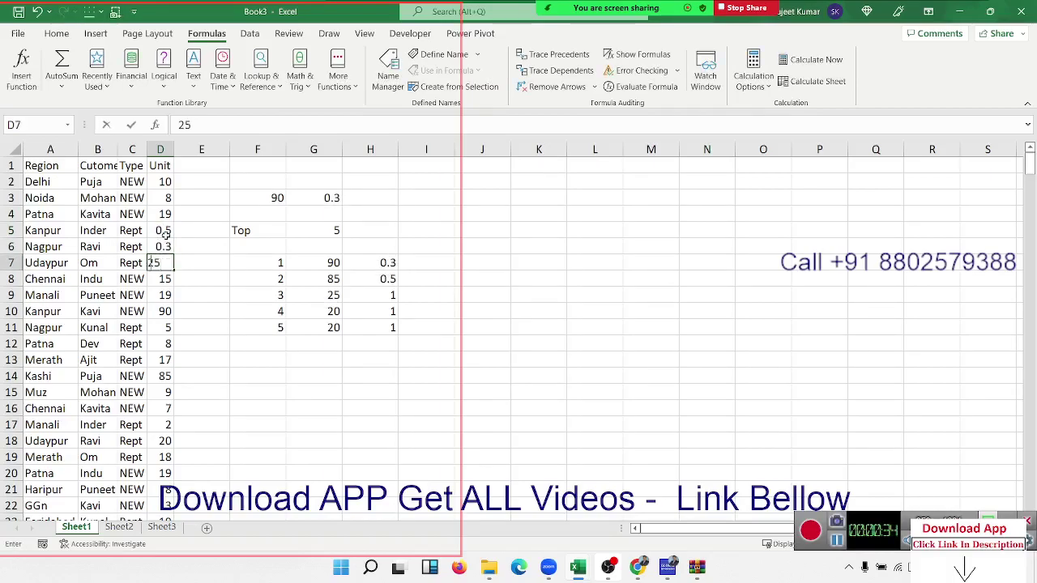
text(60)
key(Return)
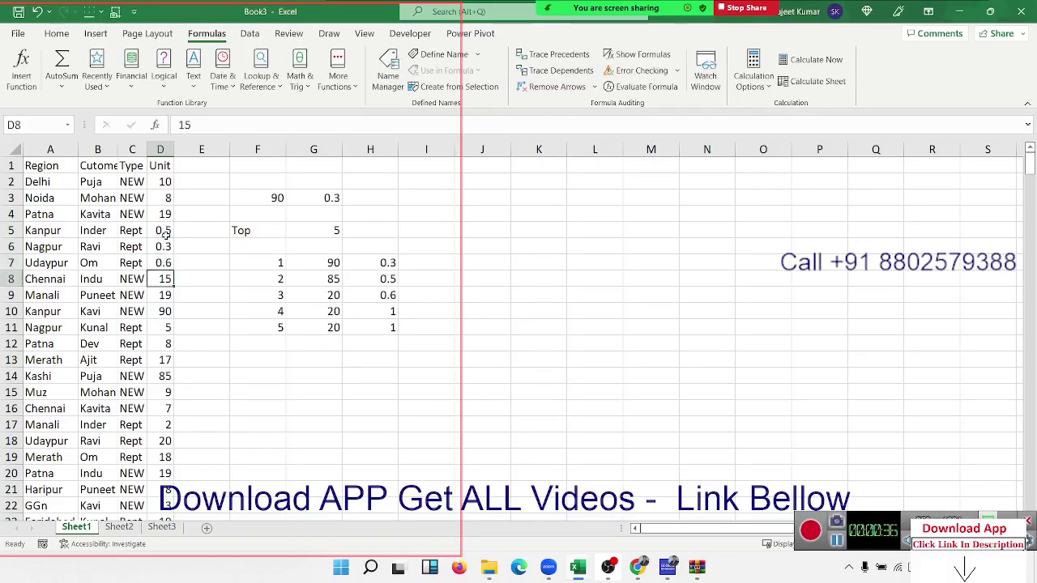
text(.7)
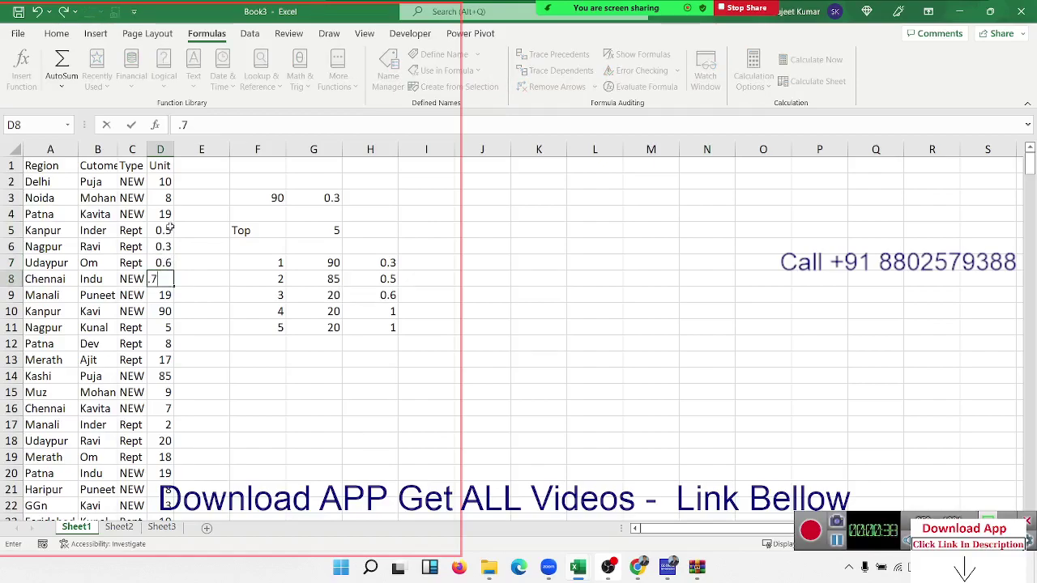
key(Return)
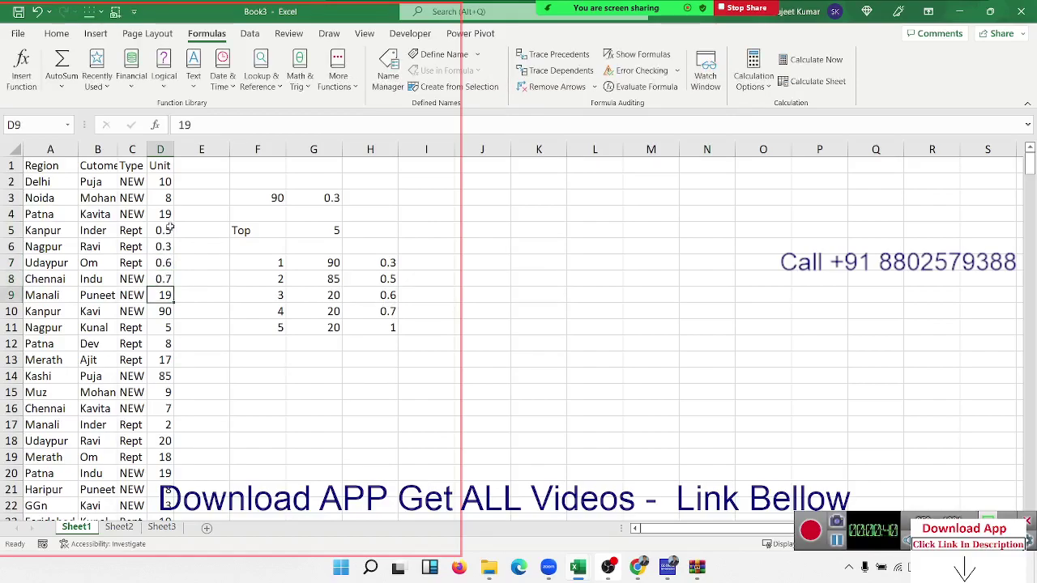
click(333, 262)
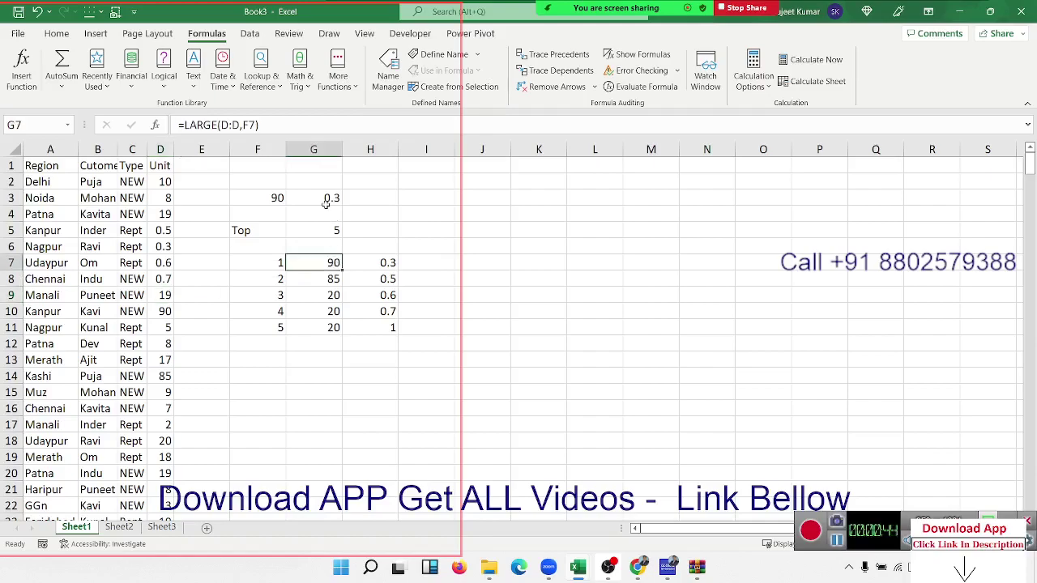
click(326, 201)
Step: Enter 18 in F13, review the G7:G11 and H7:H11 results, and select G13
click(273, 199)
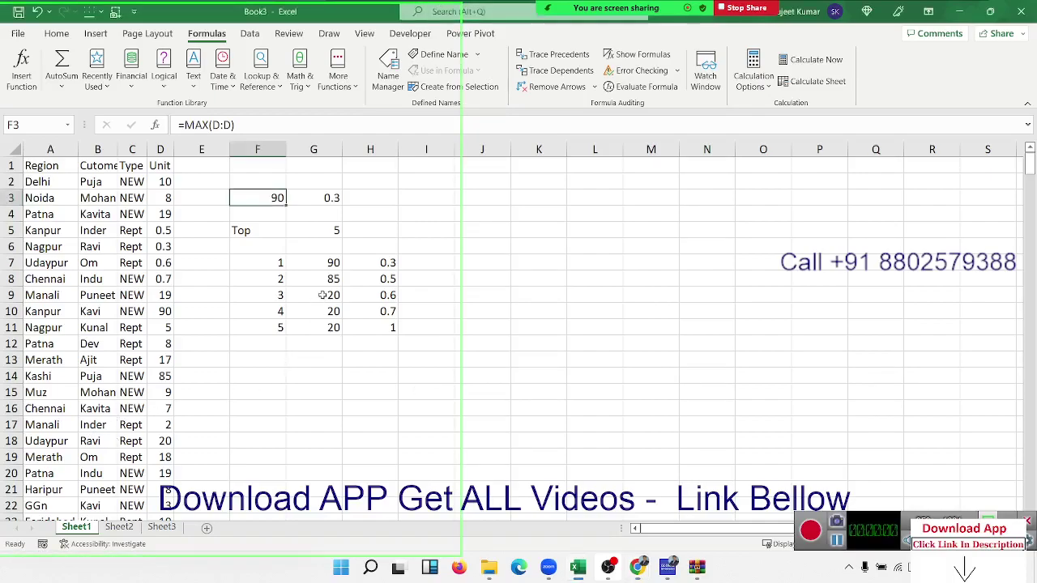
click(259, 361)
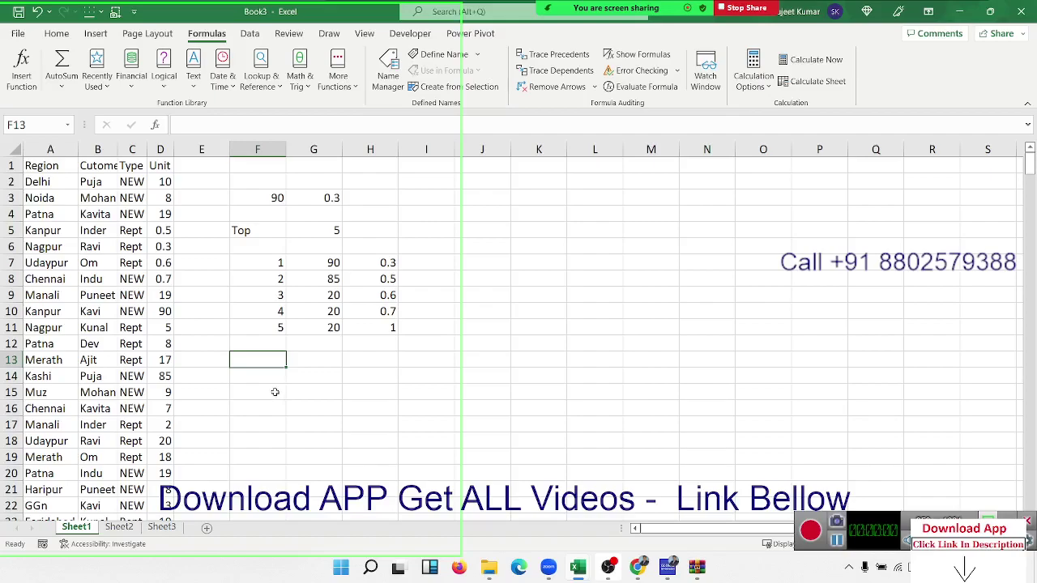
text(18)
key(Tab)
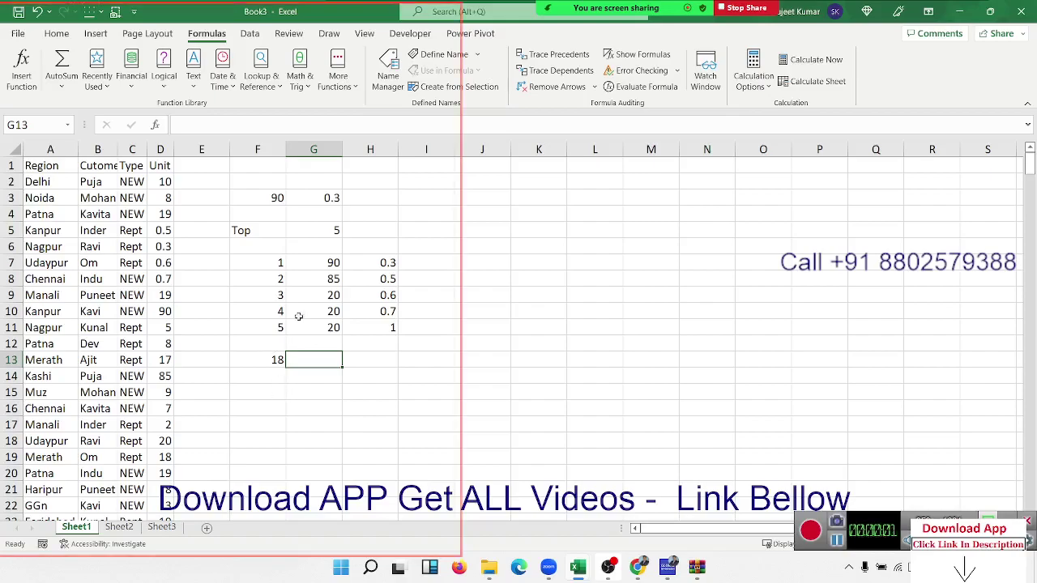
click(278, 358)
click(311, 357)
drag(320, 327, 320, 265)
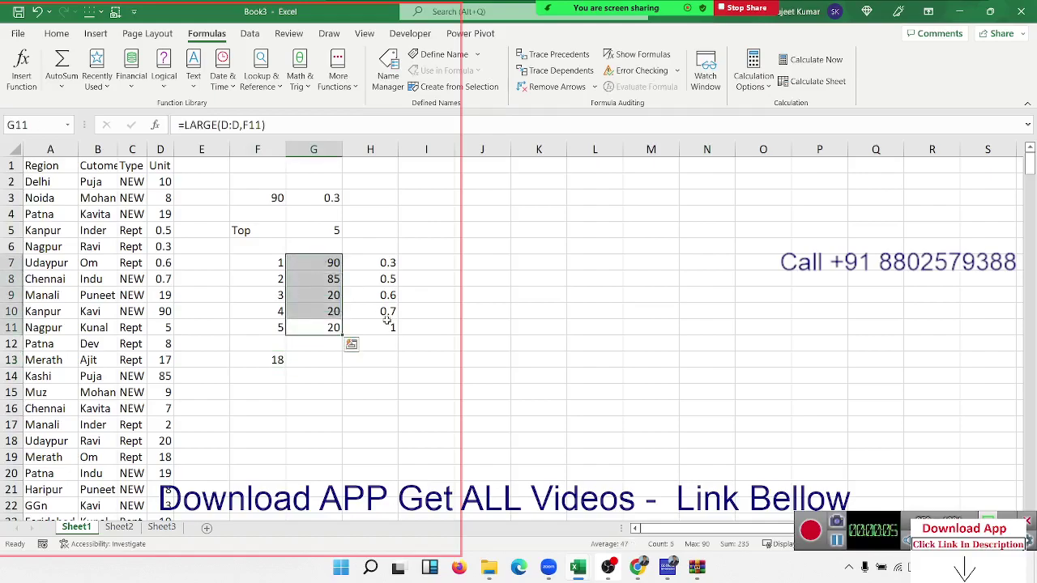
drag(391, 327, 387, 264)
click(308, 360)
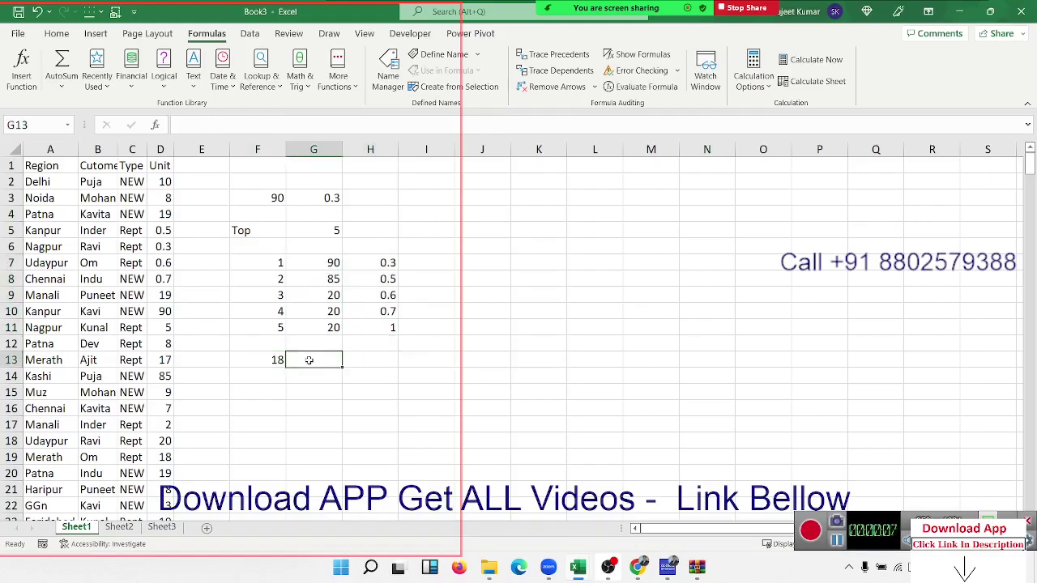
Step: Enter =RANK.AVG(F13,D:D,0) in G13 to rank 18 against the Unit column
text(=ra)
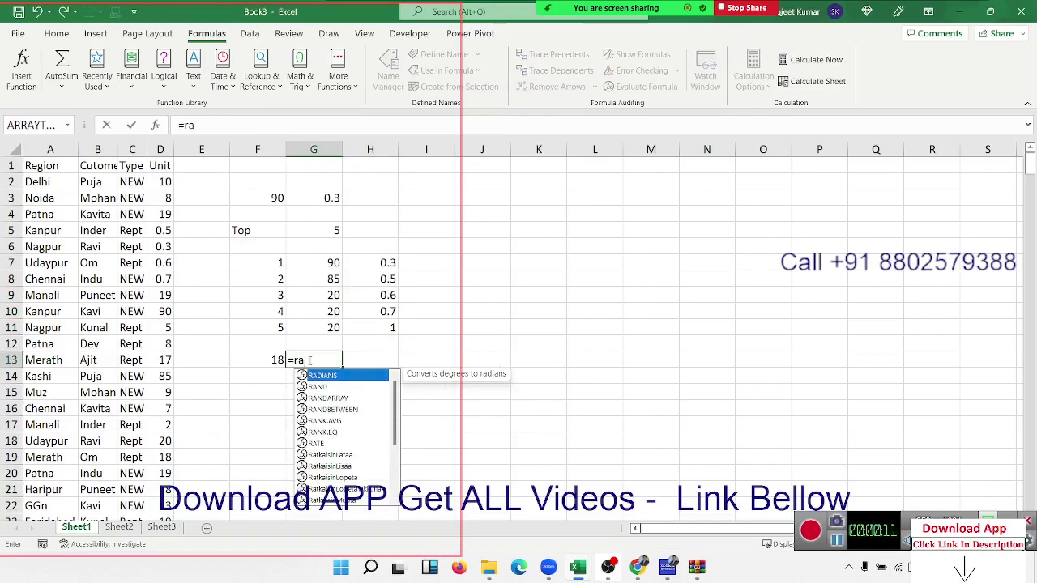
key(Down)
key(Down)
key(Down)
key(Down)
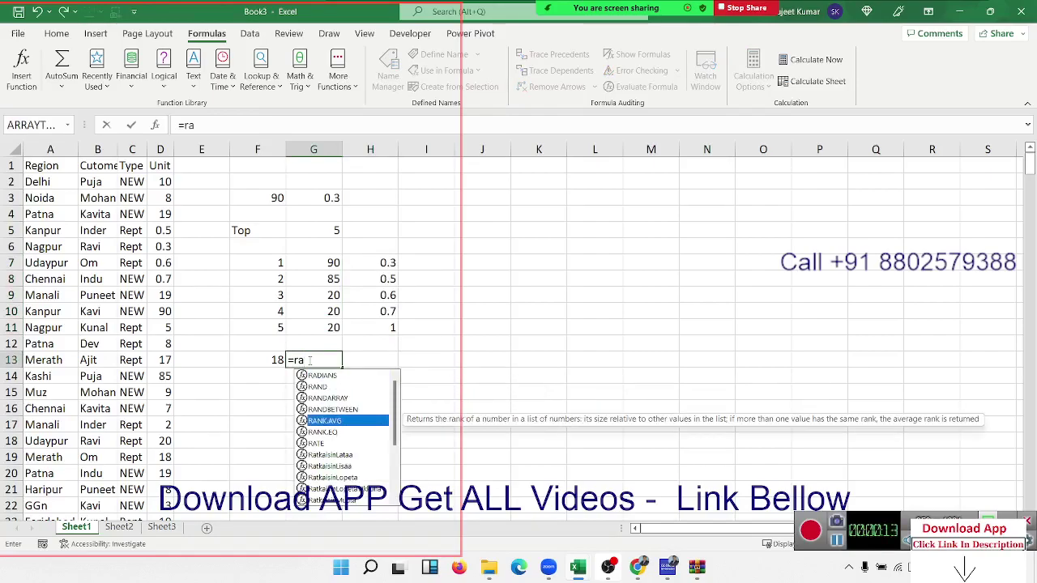
key(Down)
key(Up)
key(Tab)
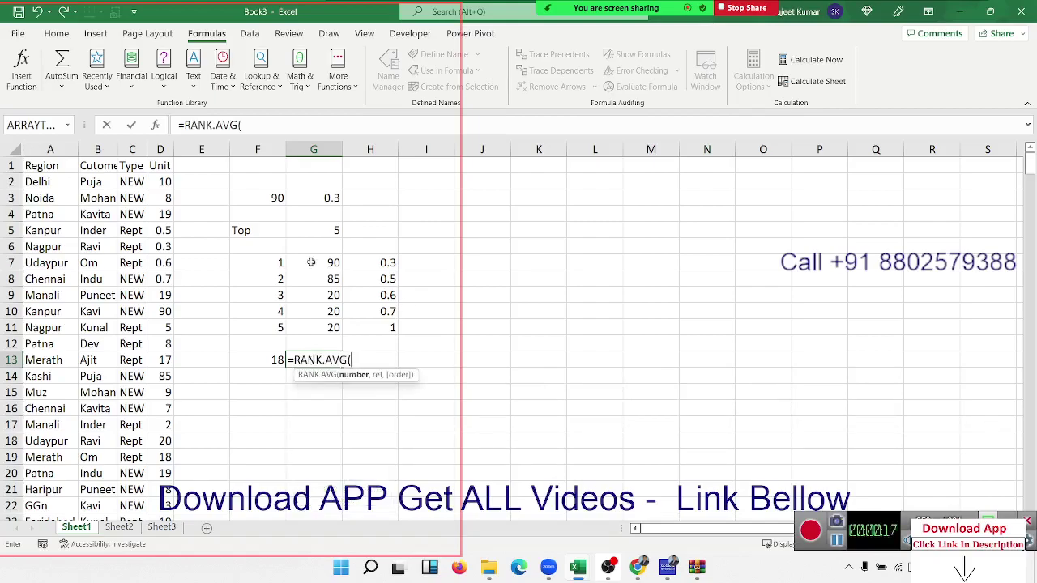
click(165, 149)
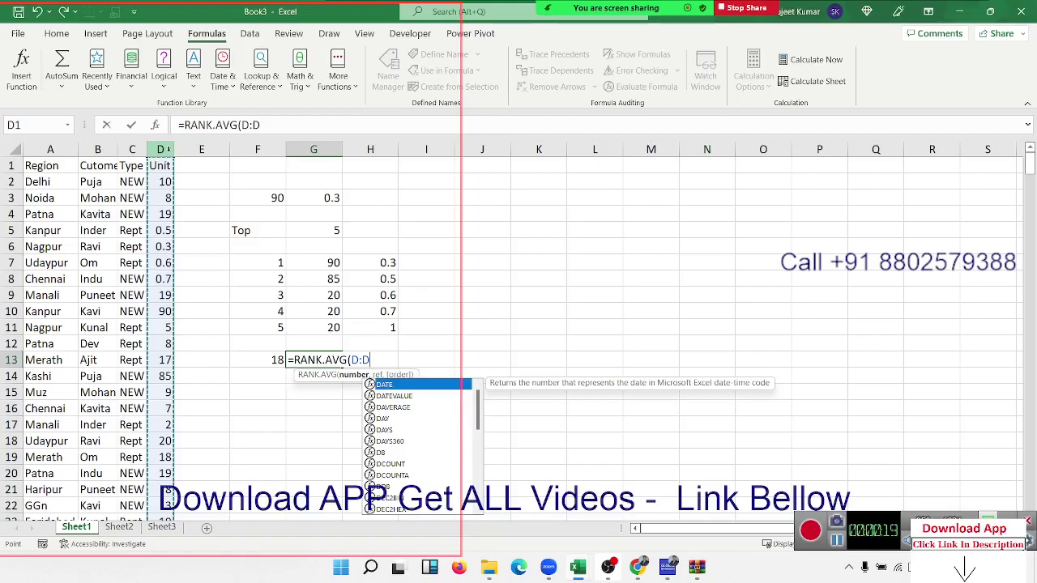
text(,)
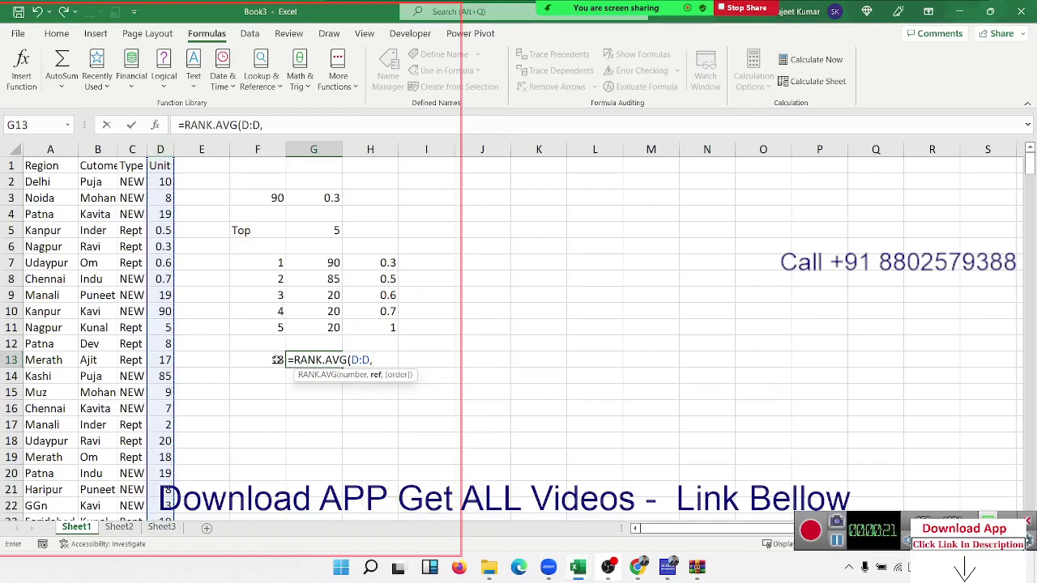
key(BackSpace)
key(BackSpace)
key(BackSpace)
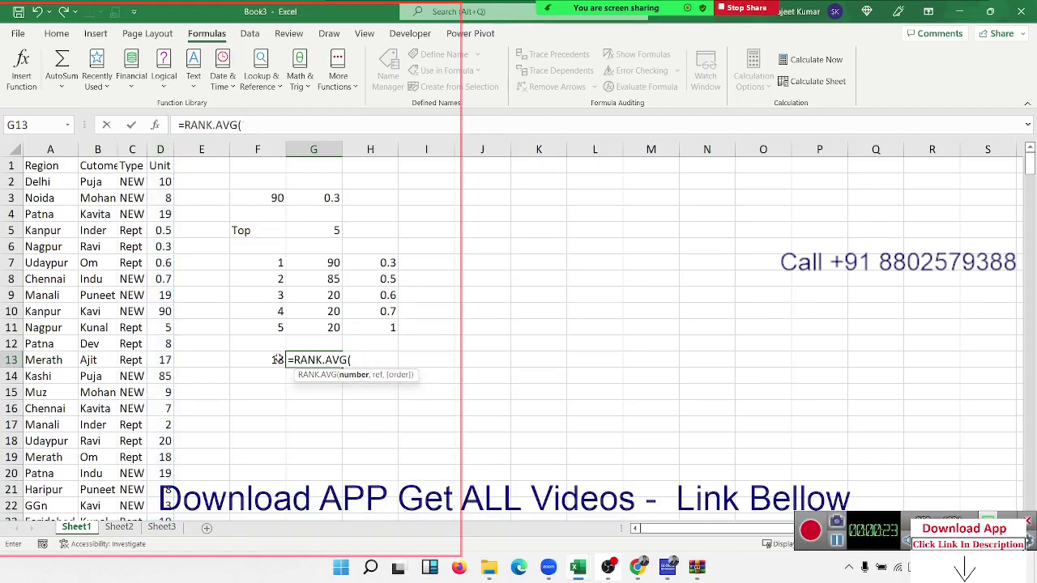
click(276, 359)
text(,)
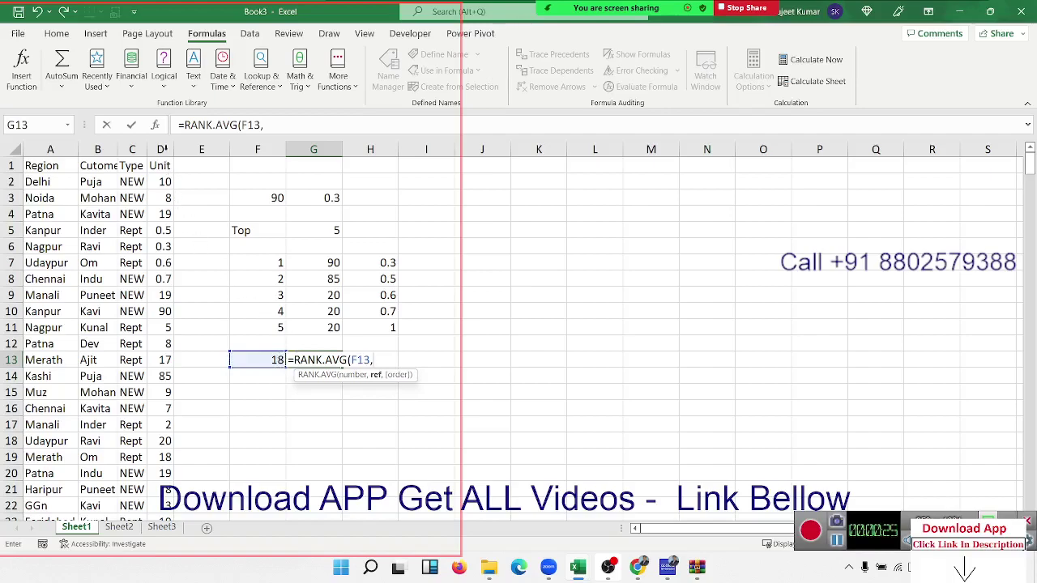
click(162, 149)
text(,)
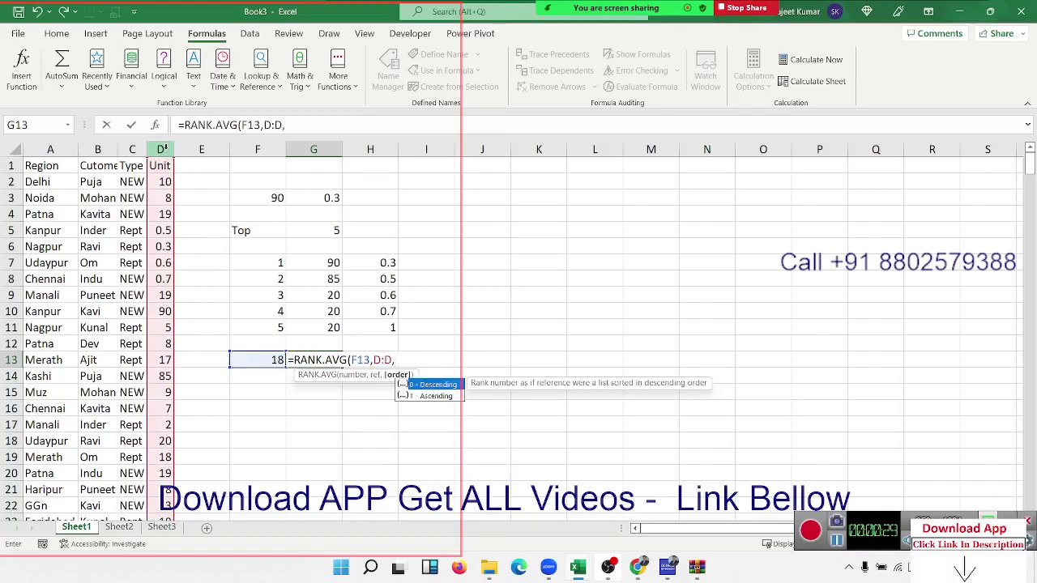
text(0)
key(Return)
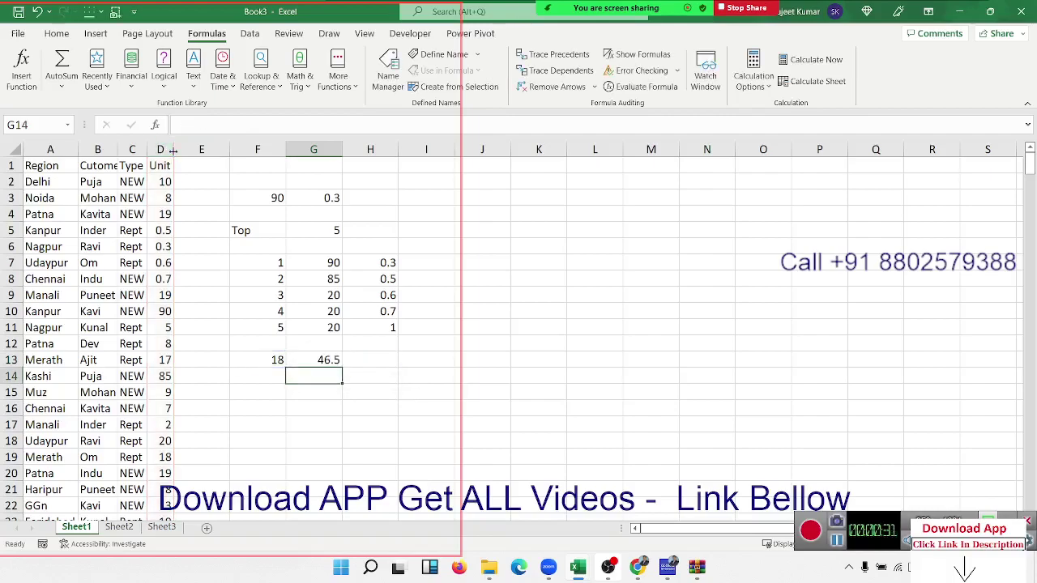
key(Up)
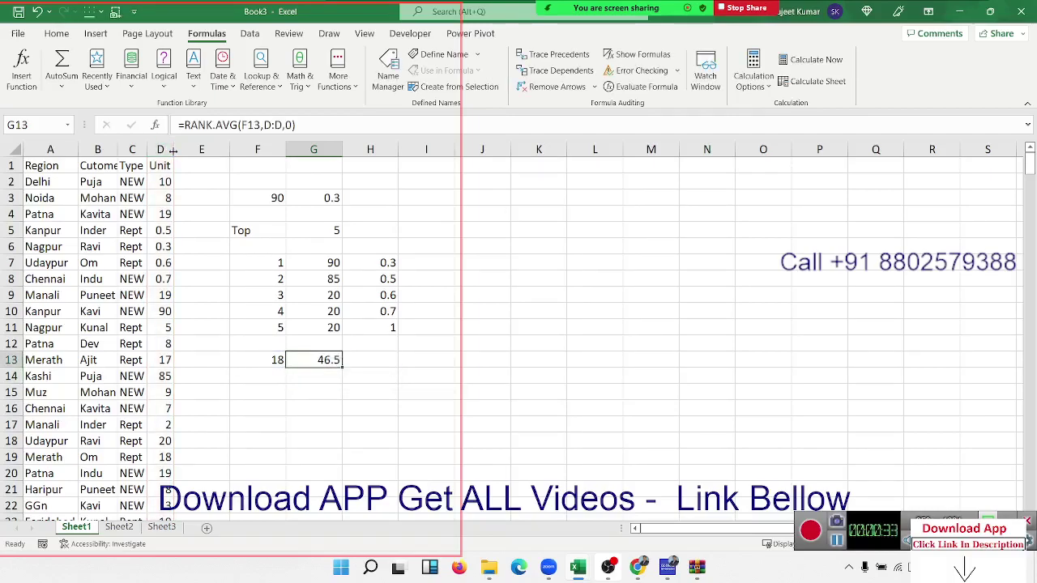
Step: Change the G13 formula to =RANK(F13,D:D,0), which returns 38
click(213, 125)
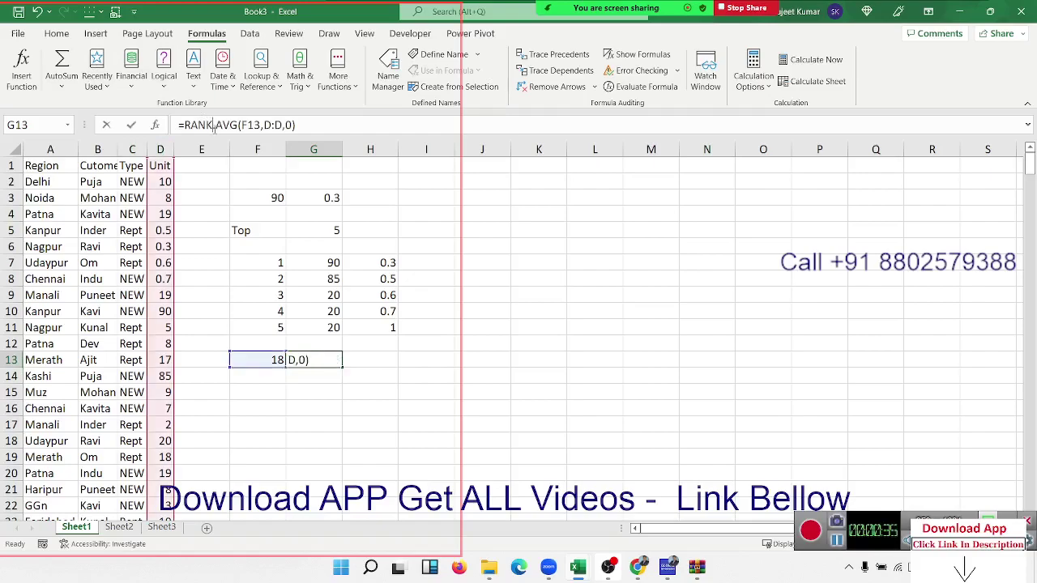
key(Delete)
key(Delete)
key(Delete)
key(Delete)
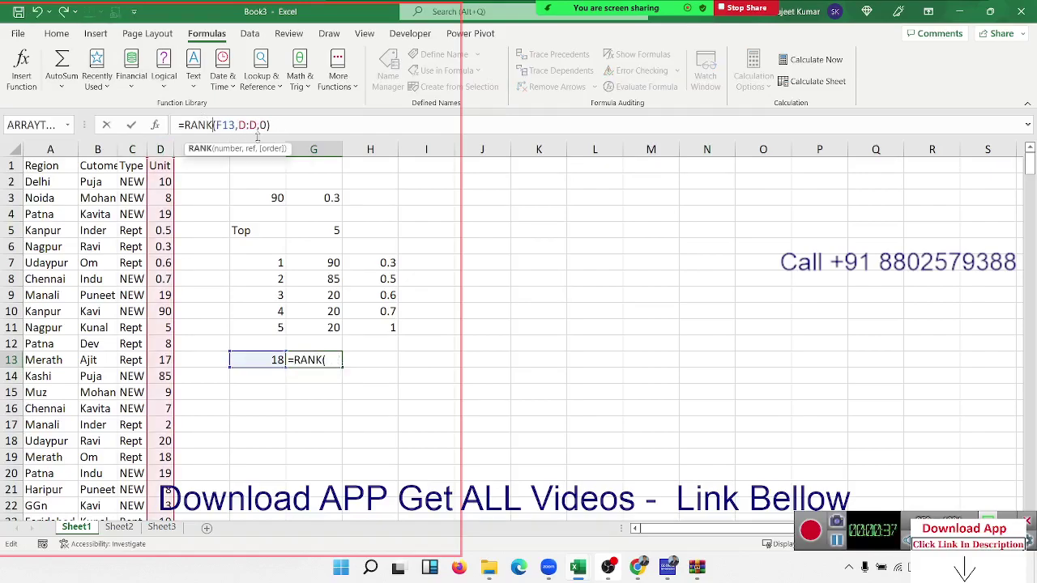
key(Return)
key(Up)
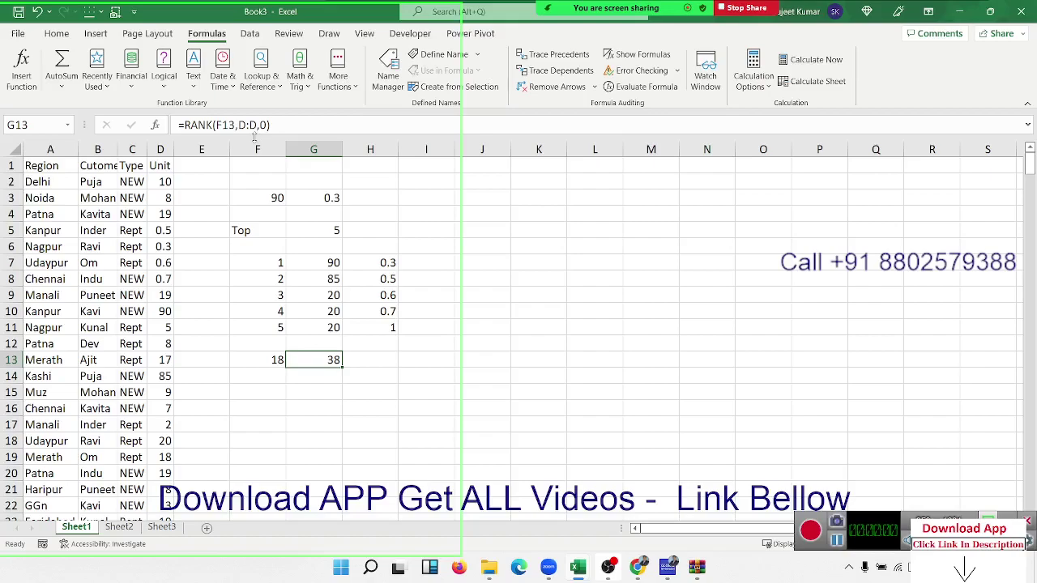
Step: Review the LARGE formulas in G7:G9 and the value in H10
click(320, 295)
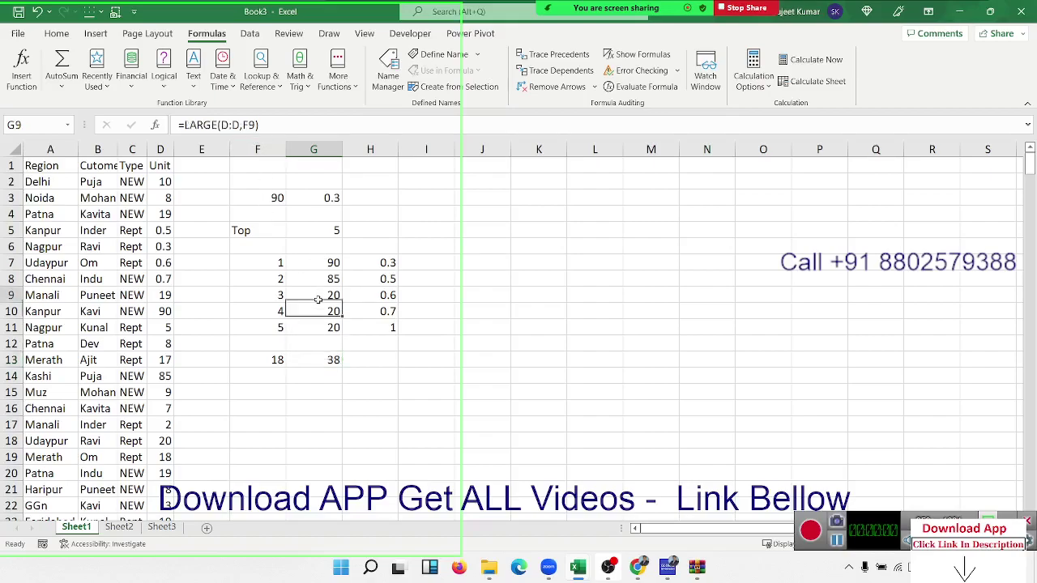
click(367, 312)
click(336, 280)
click(329, 265)
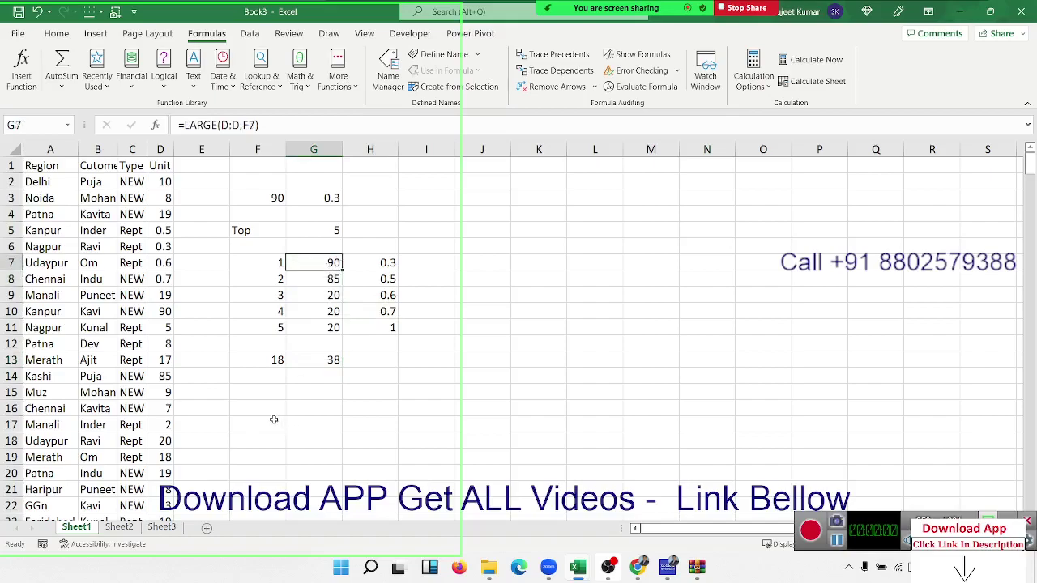
click(261, 411)
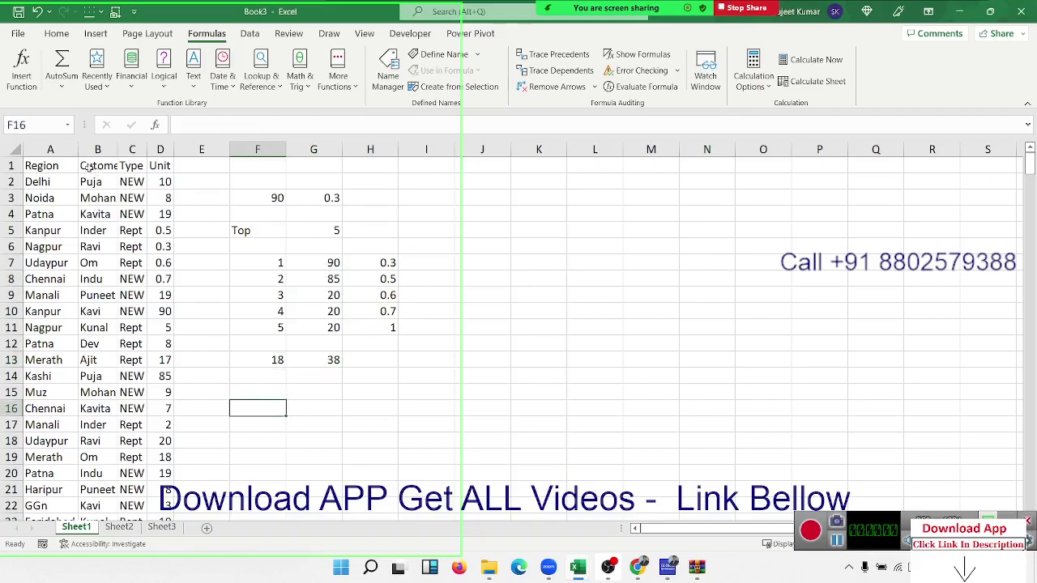
Step: Fill the header row A1:D1 with yellow
drag(58, 165, 162, 166)
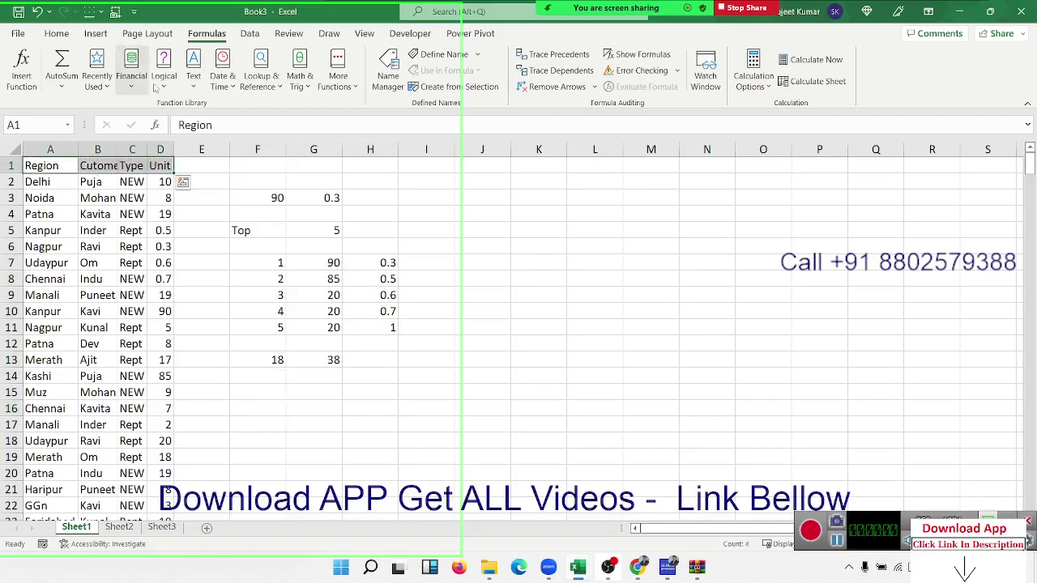
click(95, 33)
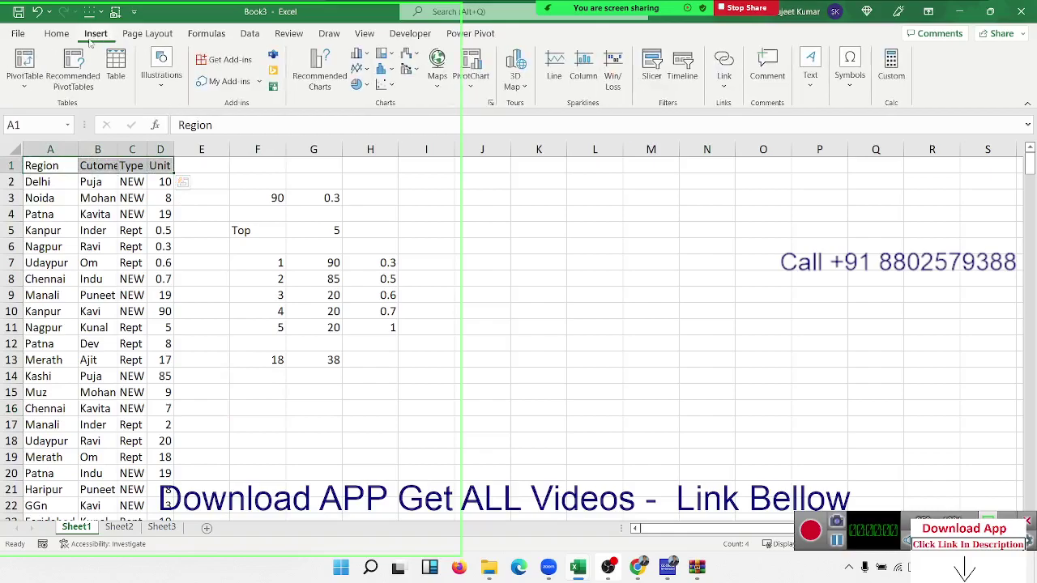
click(46, 34)
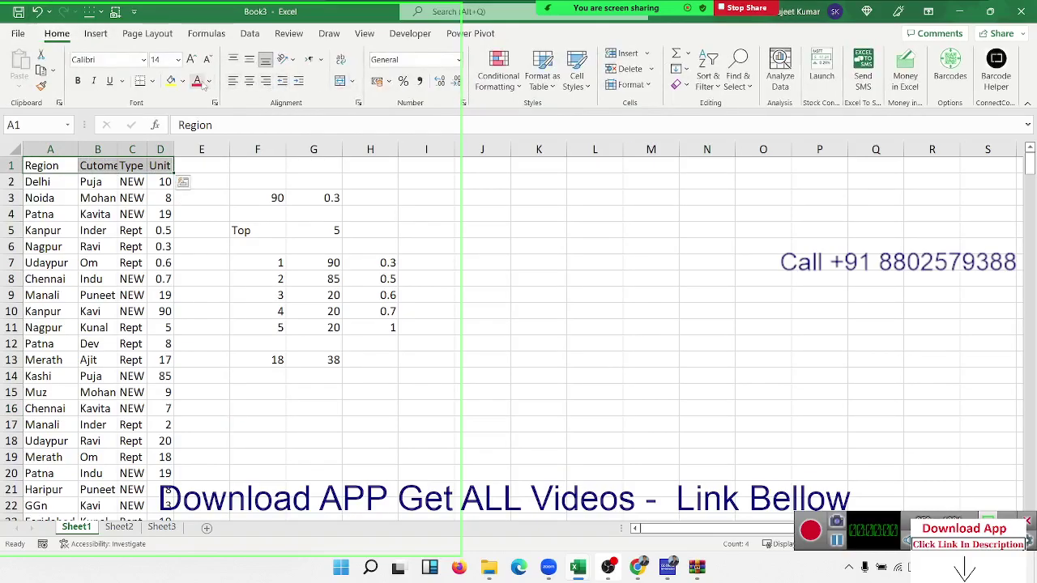
click(208, 81)
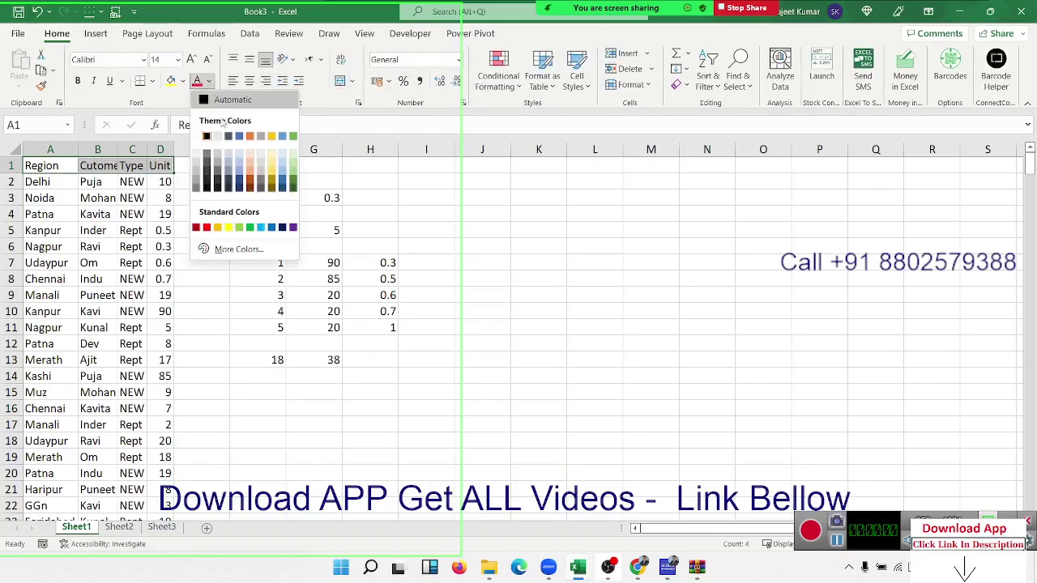
click(182, 81)
click(182, 81)
click(204, 207)
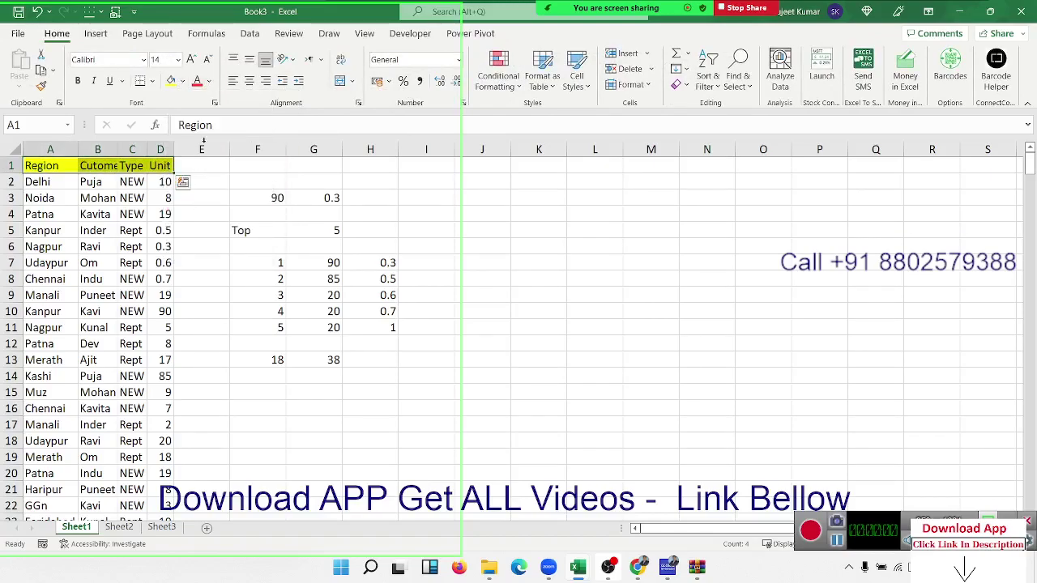
Step: Check the cells in rows 10–14, including the RANK formula in G13
click(271, 309)
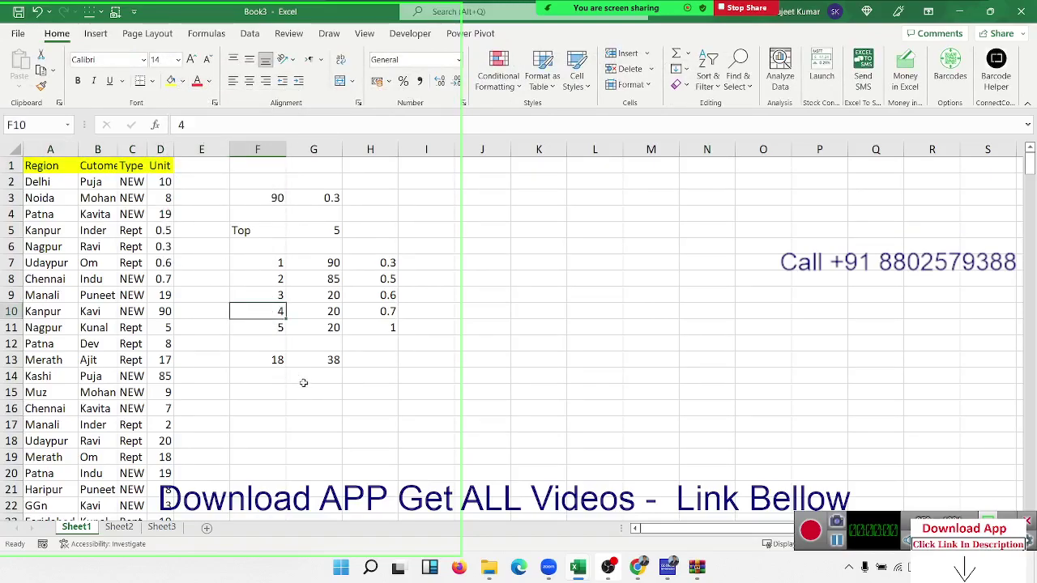
click(304, 380)
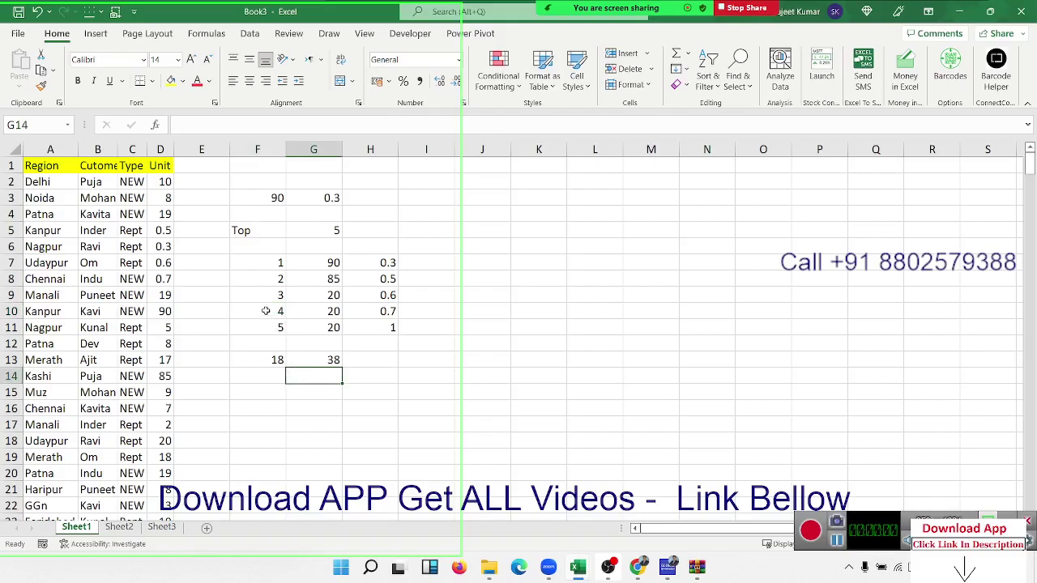
click(279, 372)
click(349, 378)
click(332, 363)
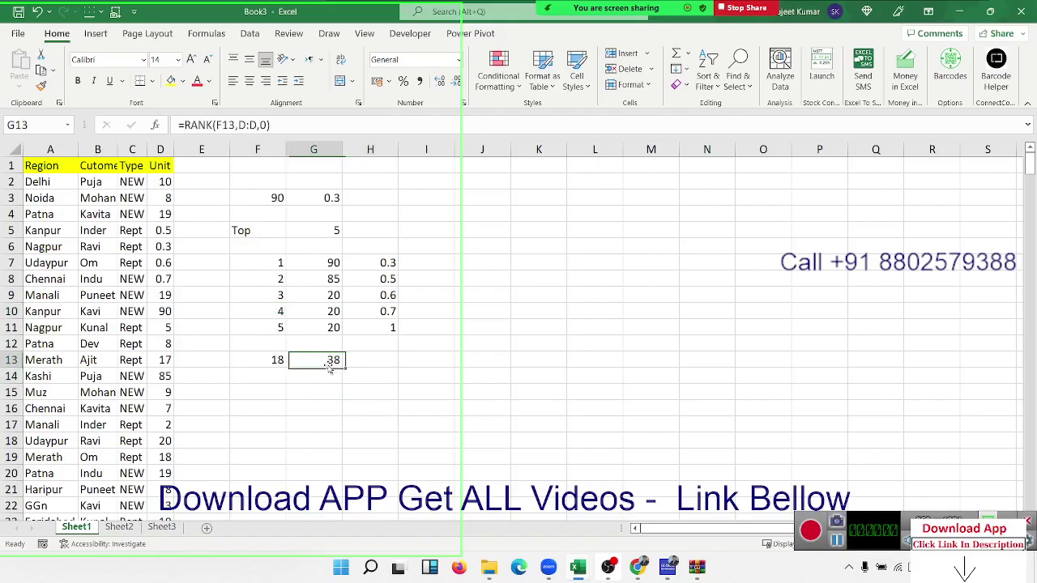
click(408, 372)
Step: Move the example block F1:I14 to L3:O16
drag(421, 376, 272, 217)
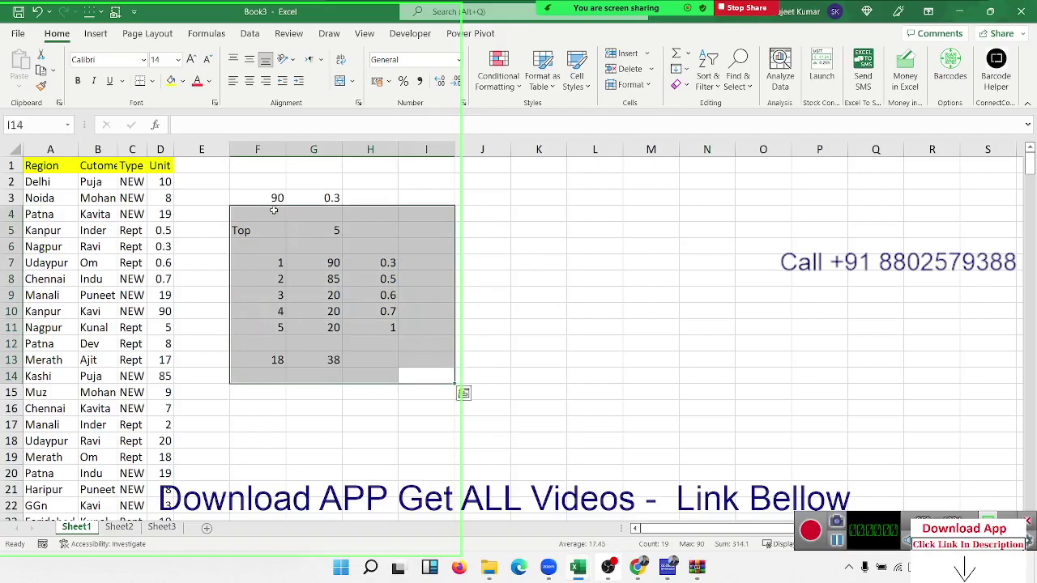
click(323, 407)
drag(429, 375, 254, 167)
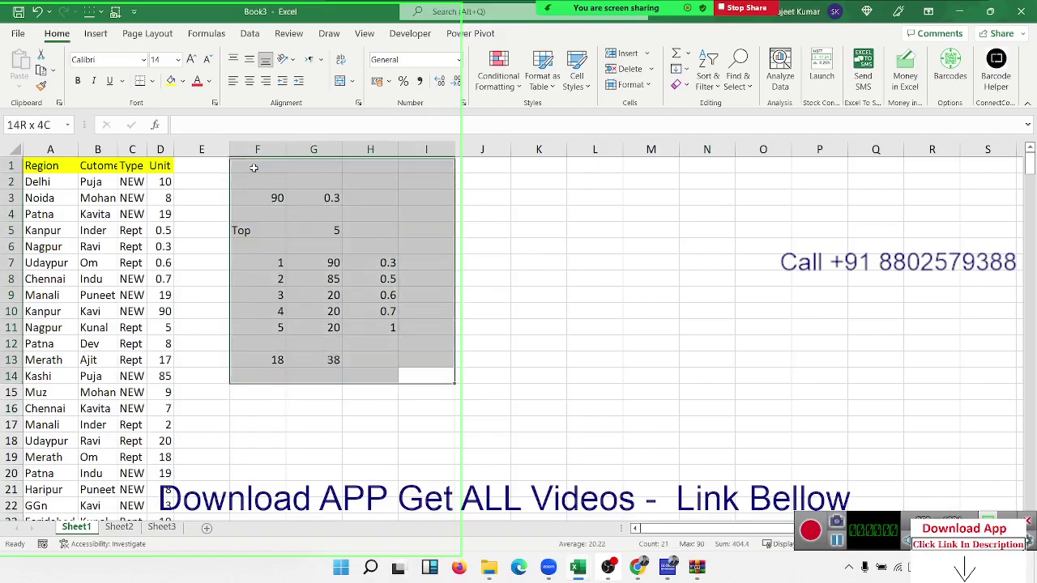
drag(229, 232, 576, 263)
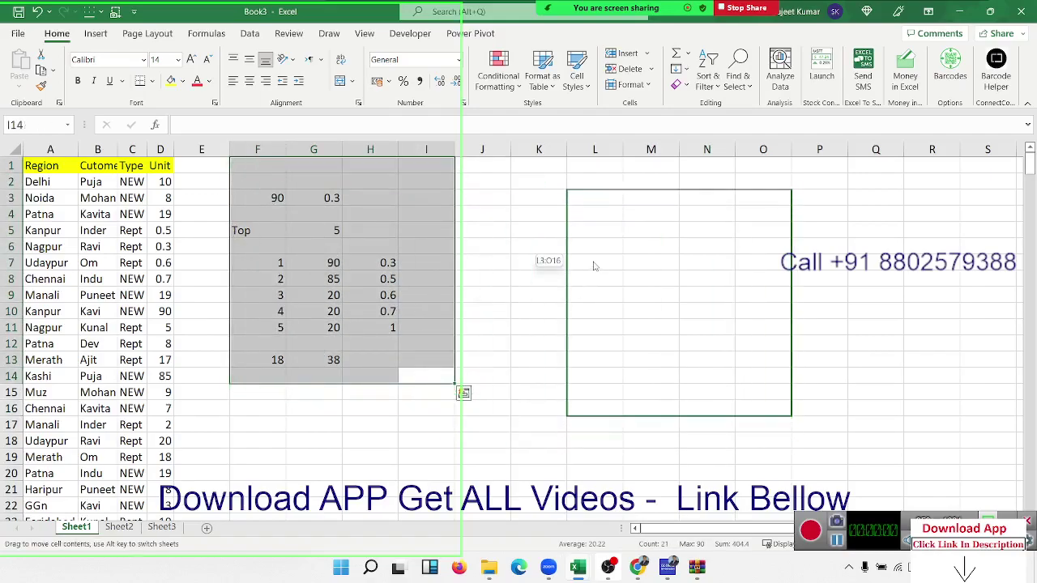
click(238, 216)
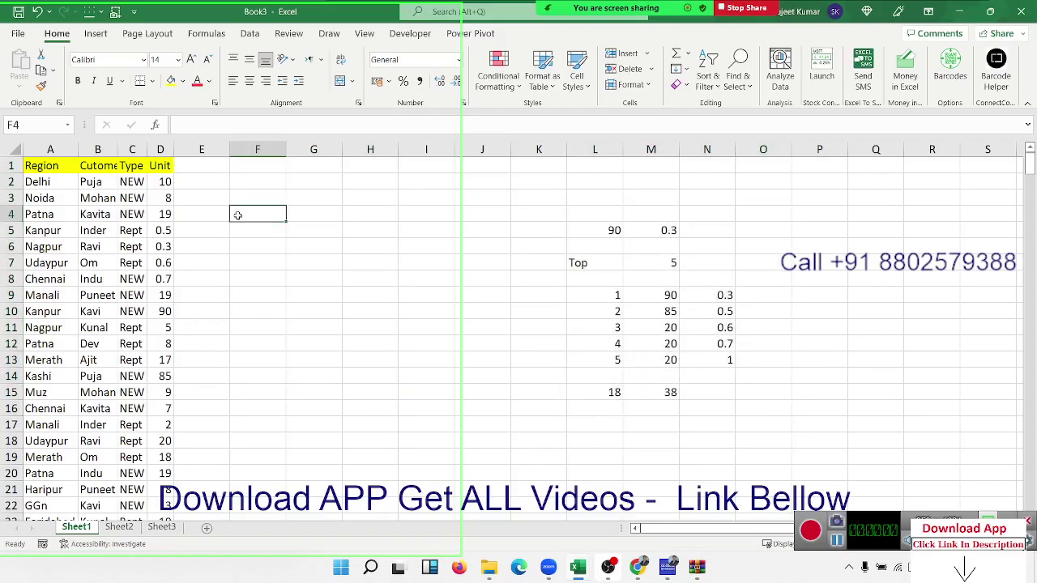
Step: Enter a customer's name from the list into F4
text(Pujs)
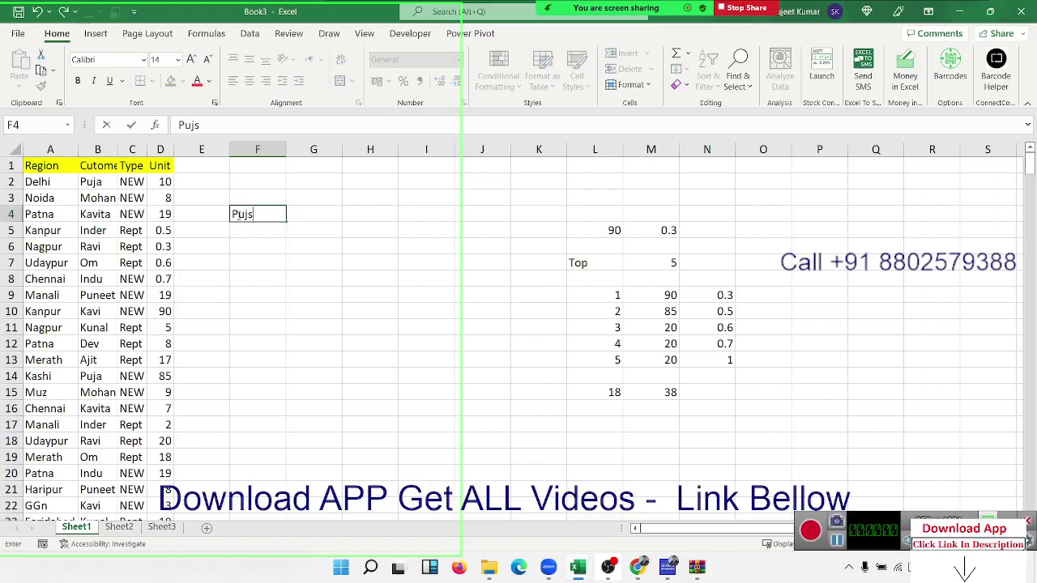
key(BackSpace)
text(a)
key(Tab)
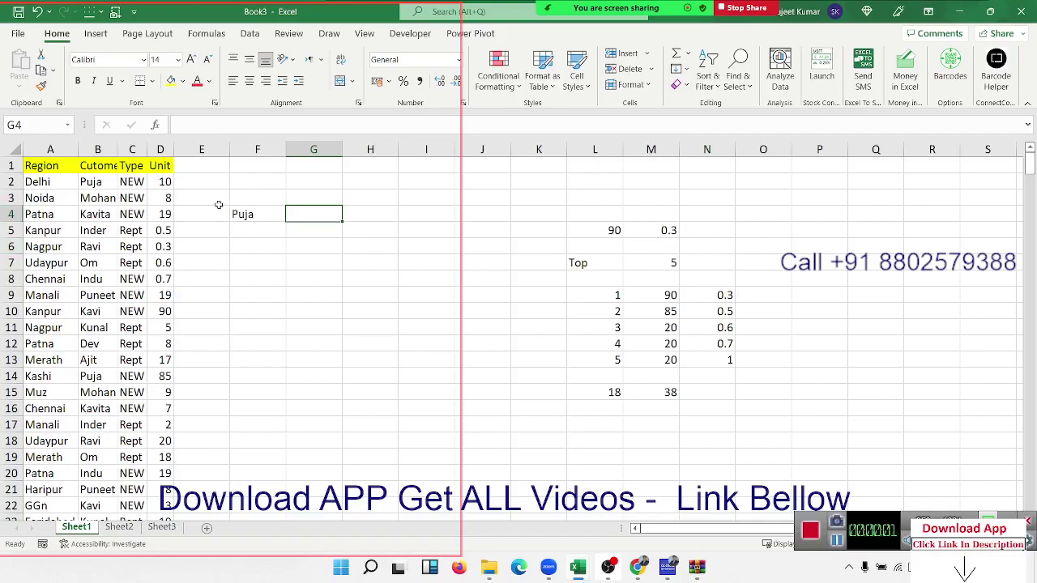
Step: Put =MAX(D:D) in G2 to show the largest Unit value, 90
click(311, 185)
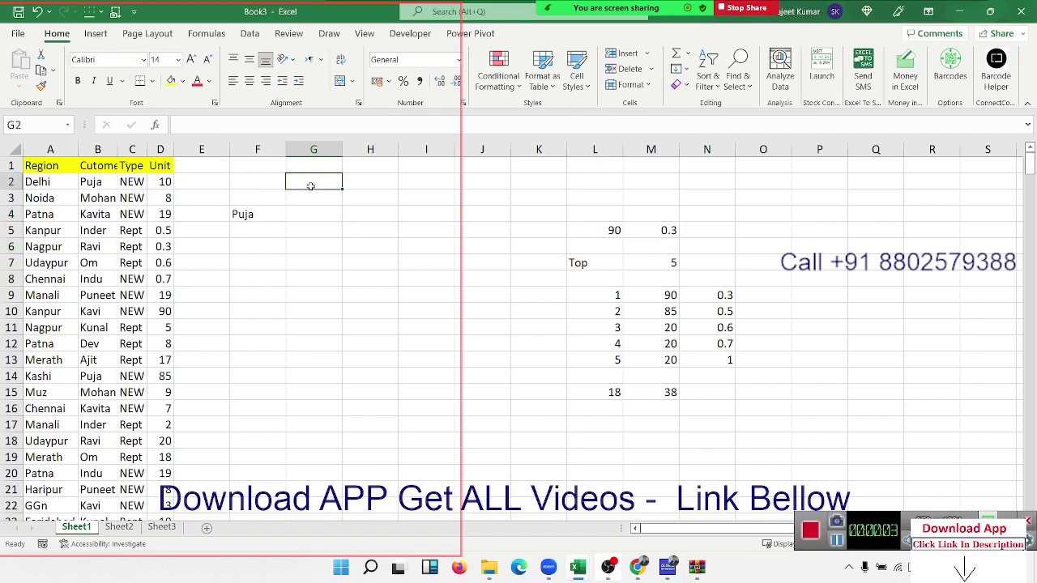
text(=MAX()
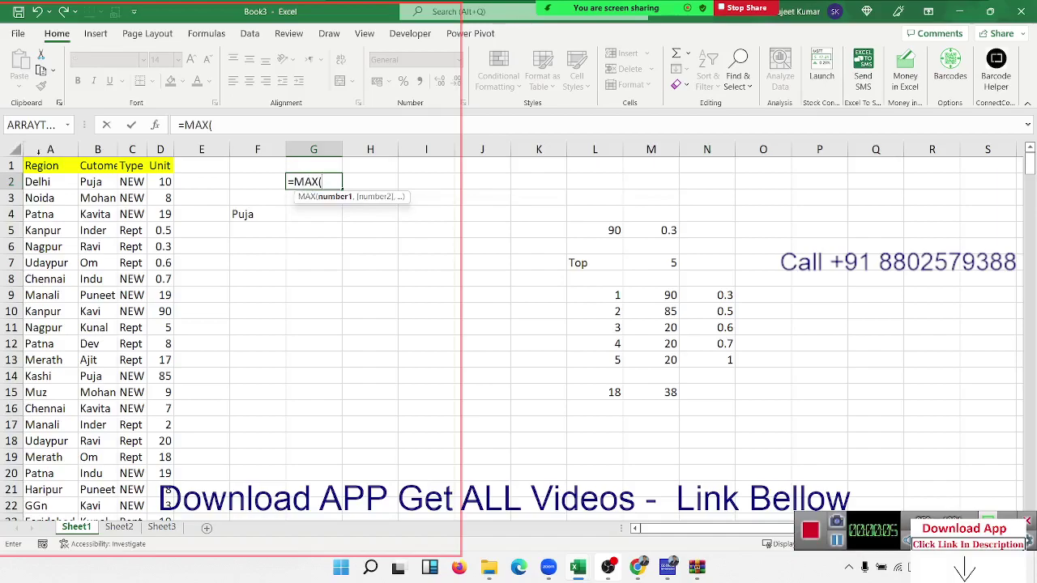
click(161, 149)
key(Return)
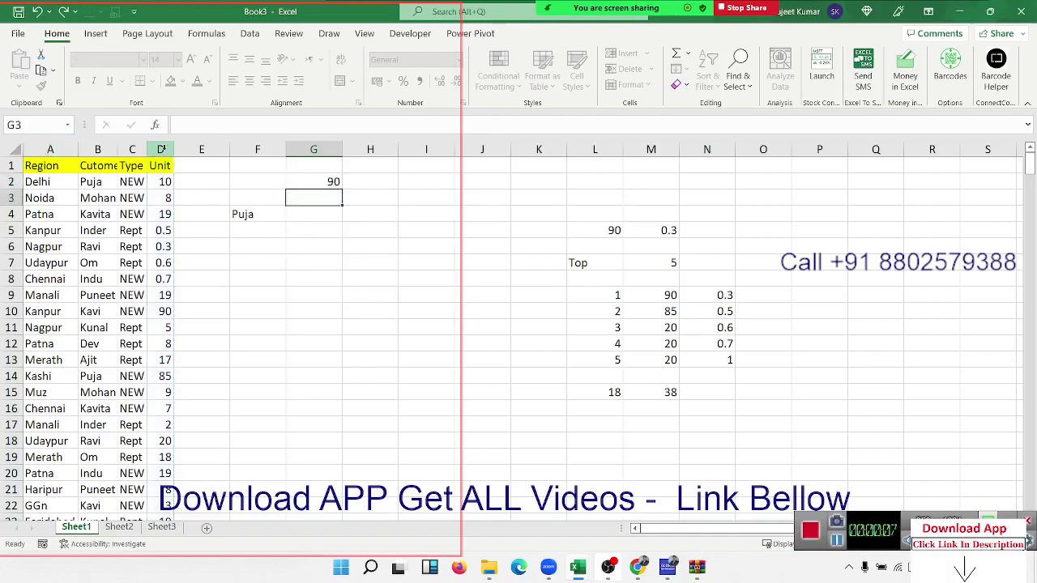
click(255, 215)
click(328, 213)
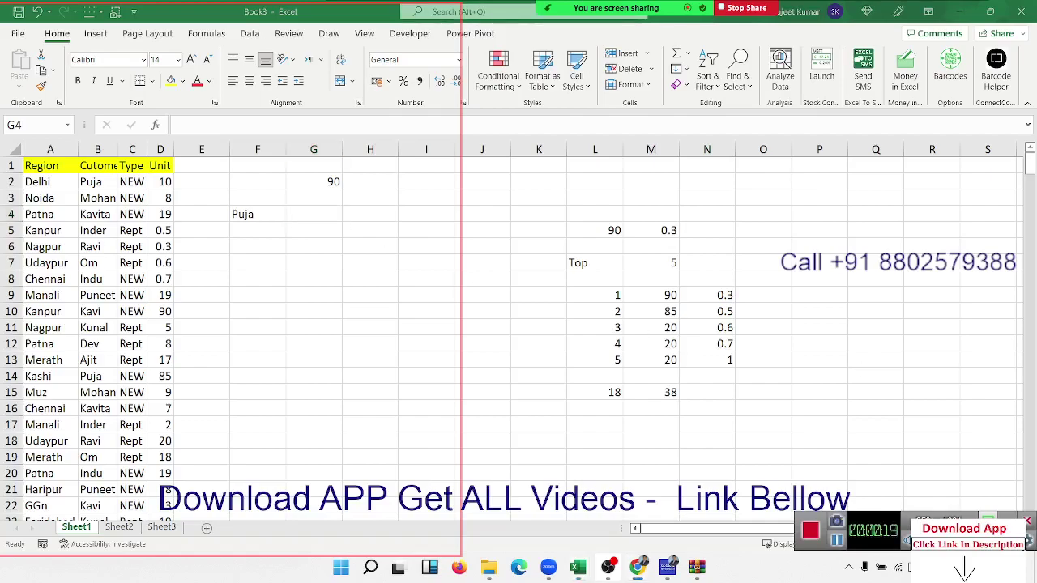
click(299, 224)
Step: Enter =MAXIFS(D:D,B:B,F4) in G4, returning 85 for the customer in F4
click(288, 214)
text(=am)
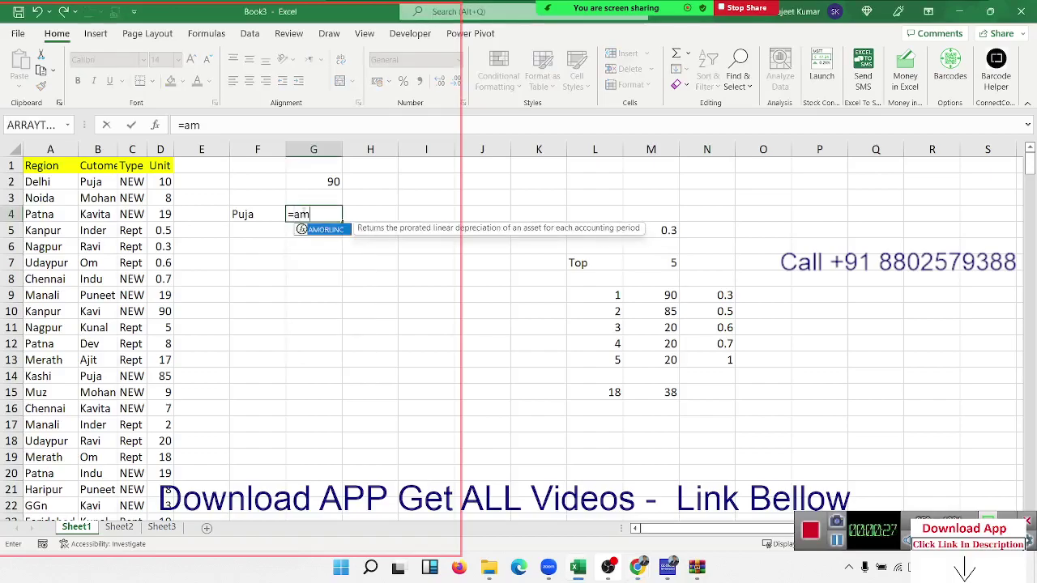
key(BackSpace)
key(BackSpace)
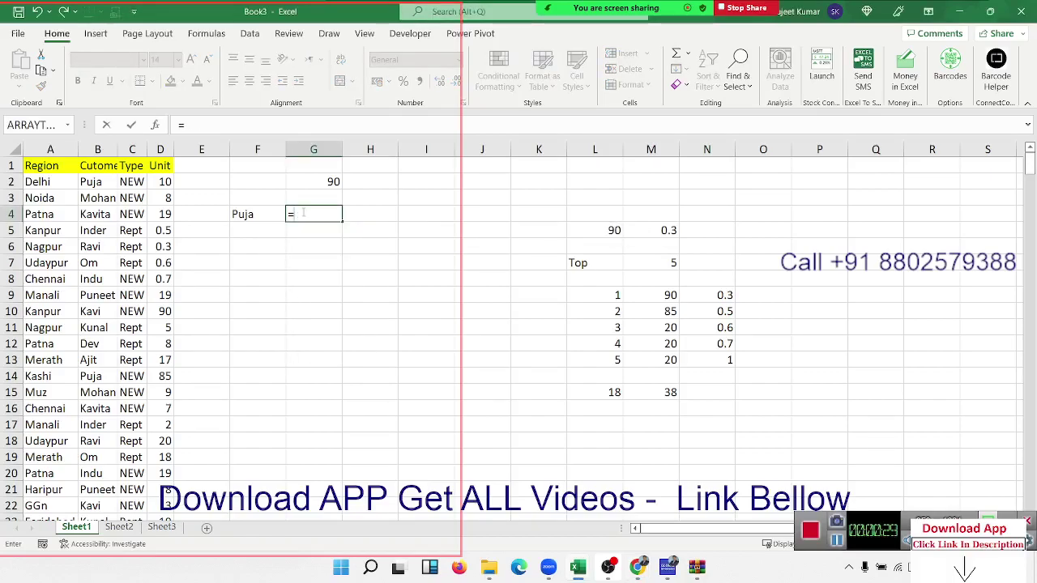
text(max)
key(Down)
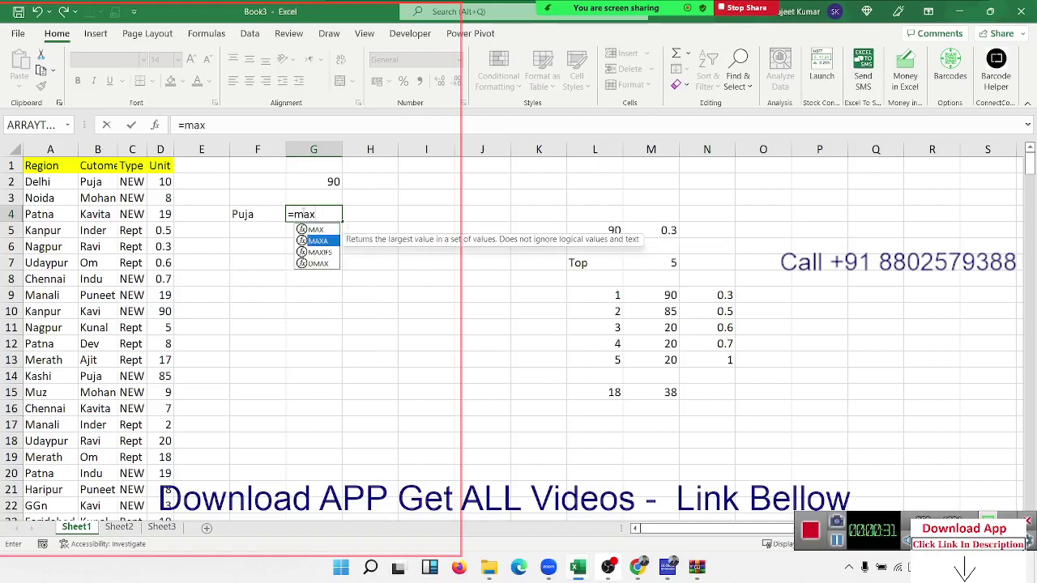
key(Down)
key(Tab)
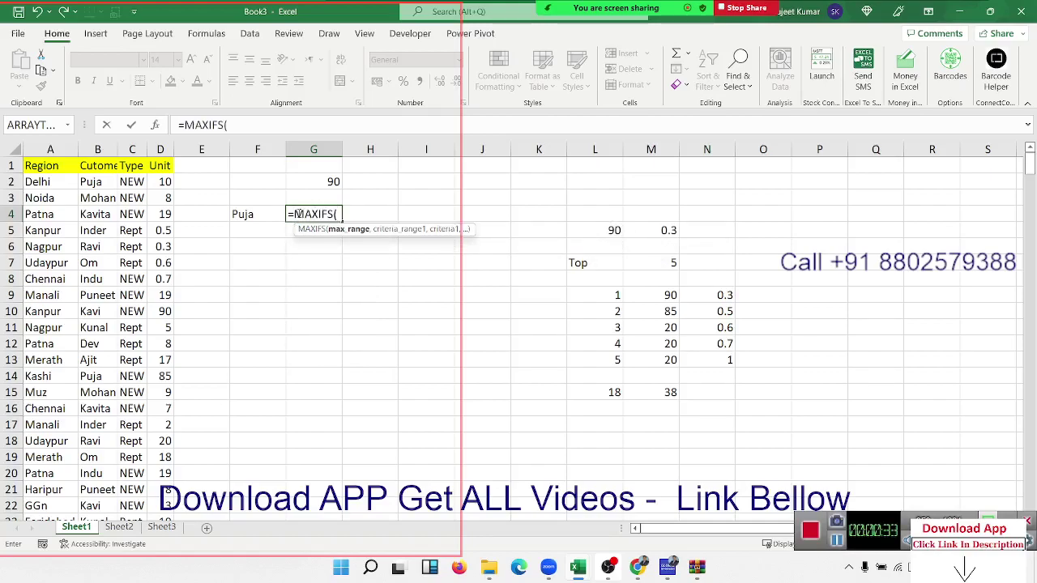
click(162, 149)
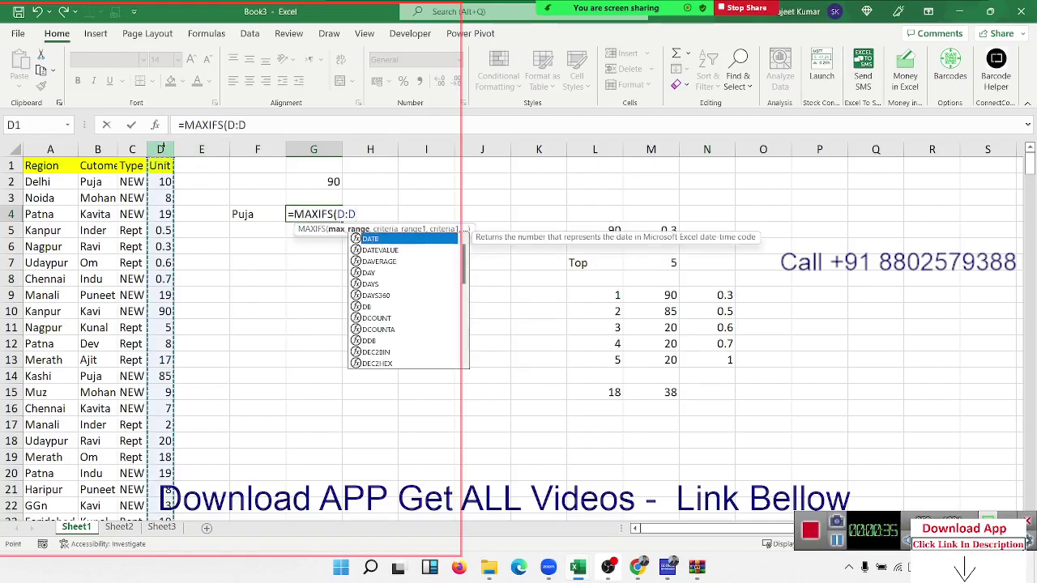
text(,)
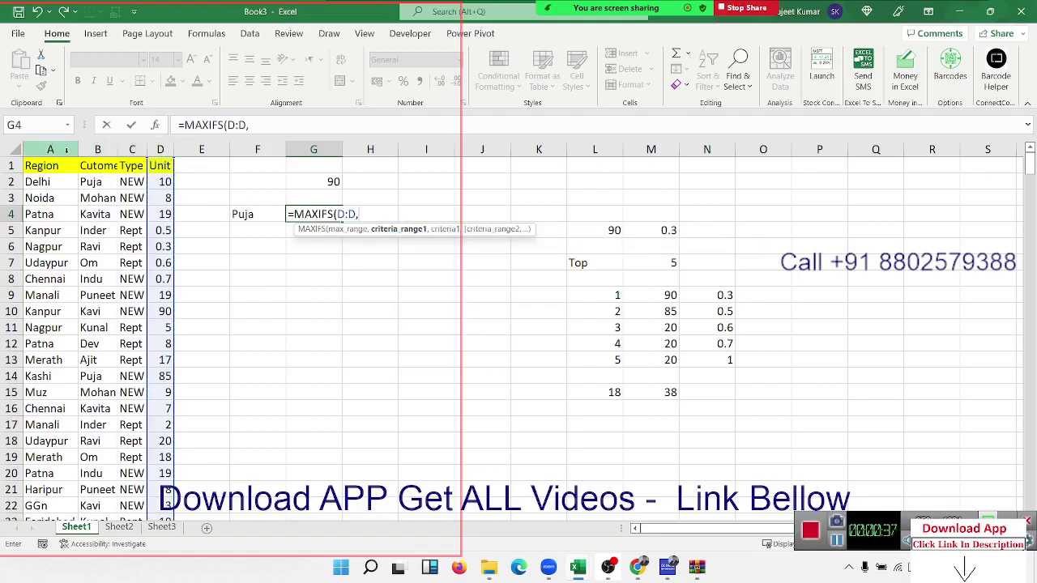
click(97, 149)
text(,)
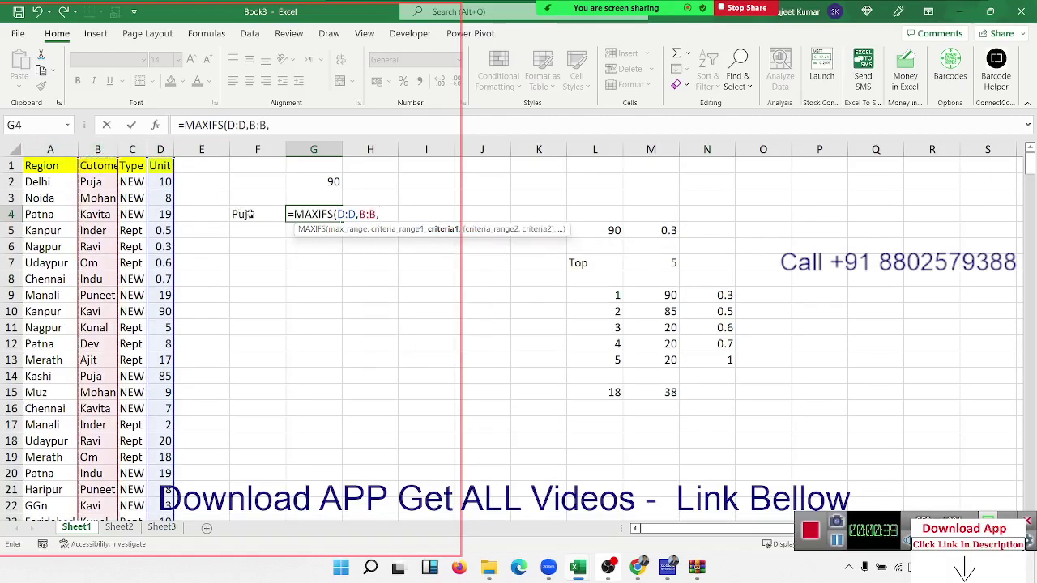
click(247, 214)
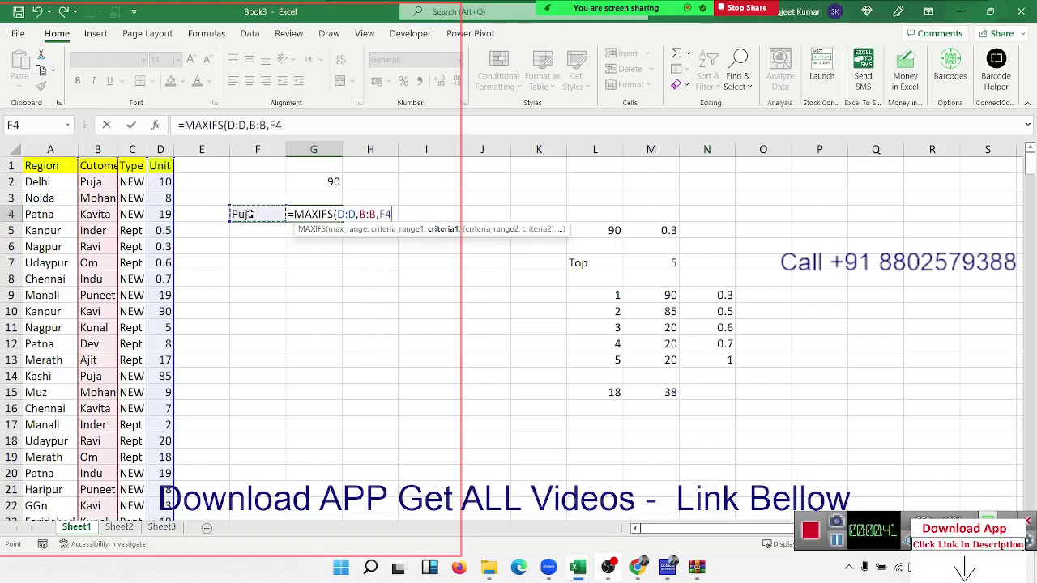
key(Return)
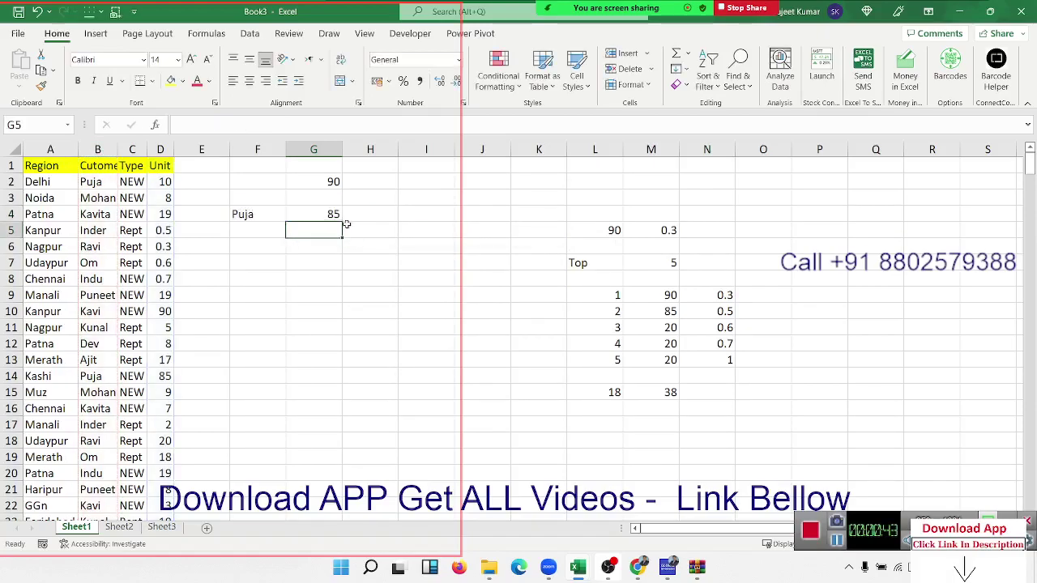
Step: Review the MAX formula in G2 and the MAXIFS formula in G4 without changes
click(334, 215)
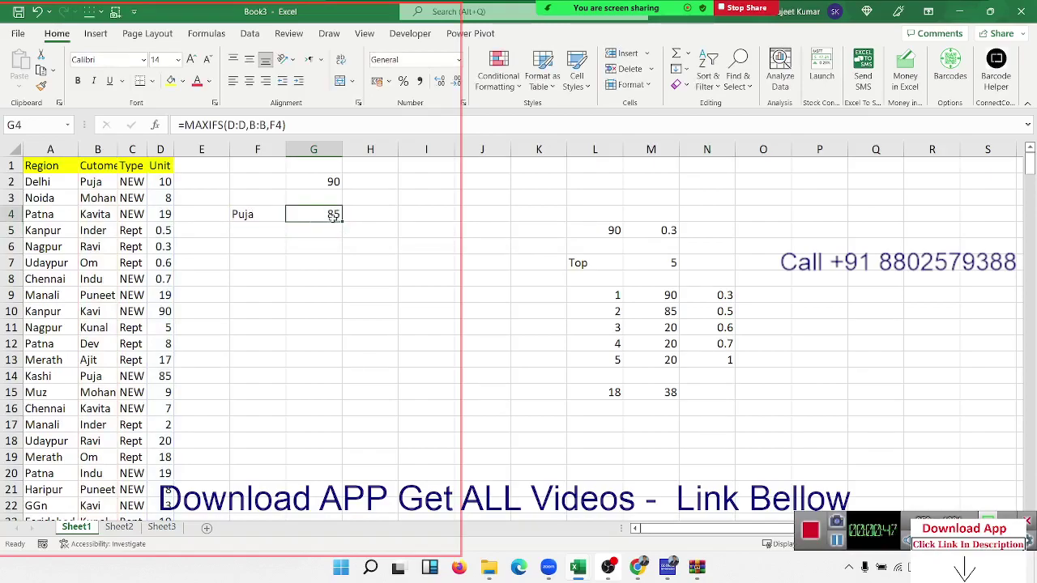
click(251, 242)
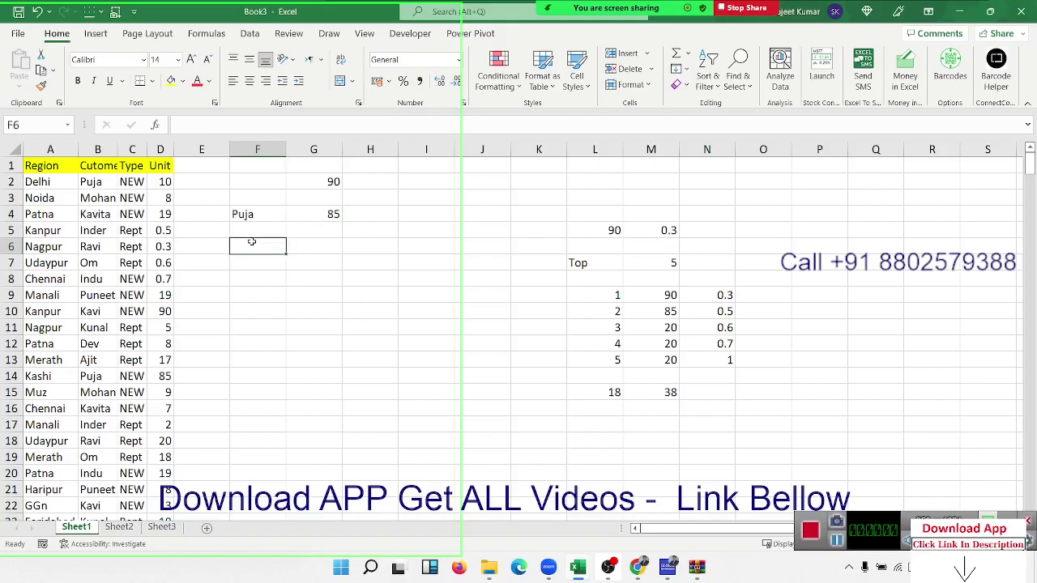
double_click(321, 183)
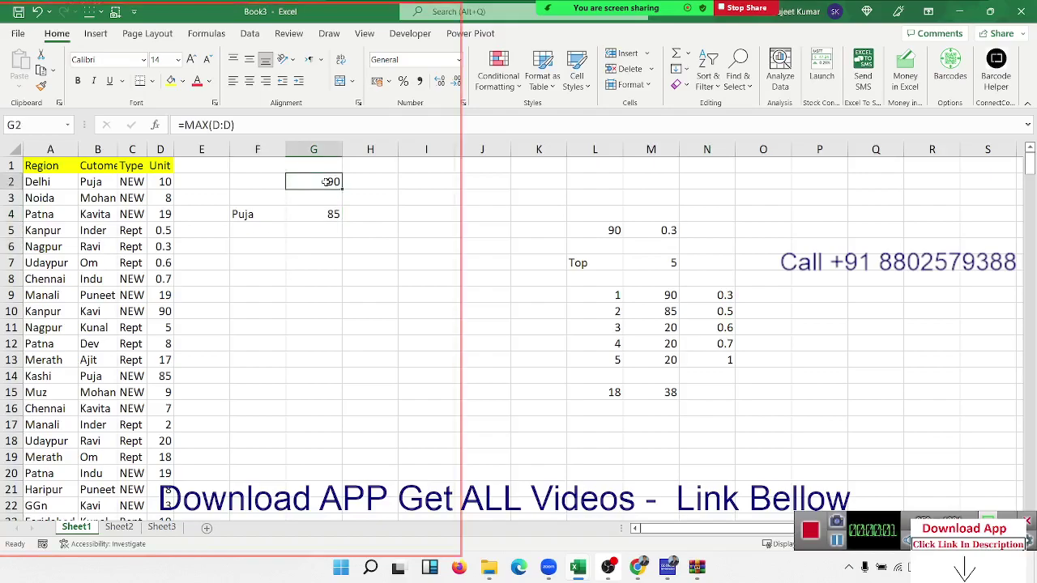
key(Return)
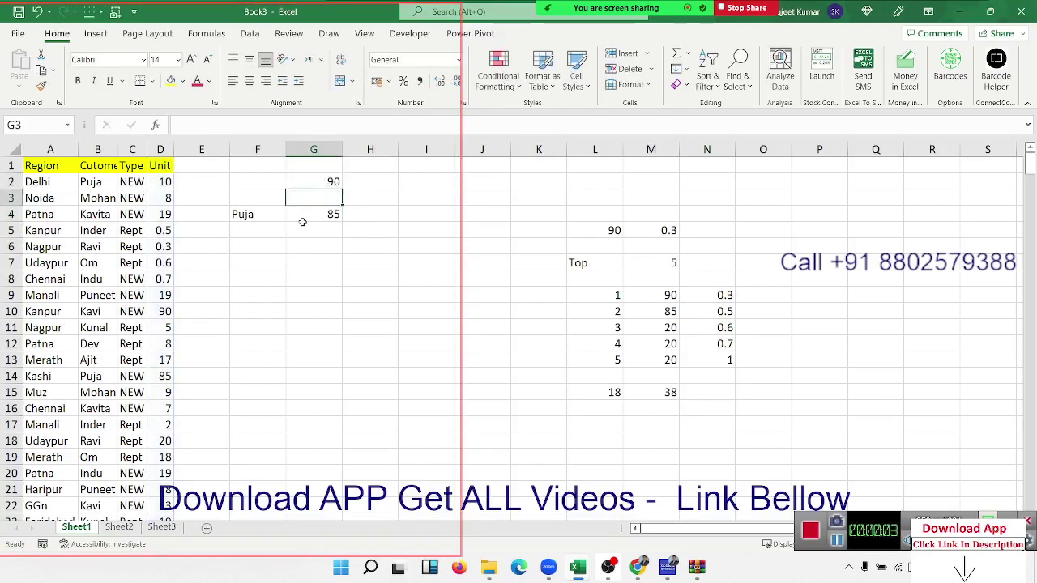
click(311, 217)
double_click(311, 216)
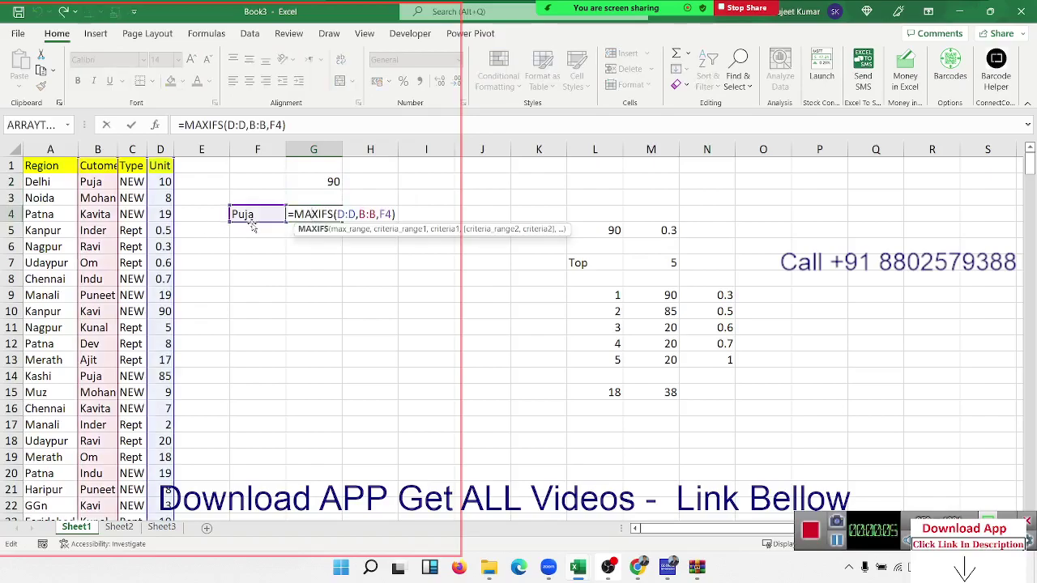
key(Return)
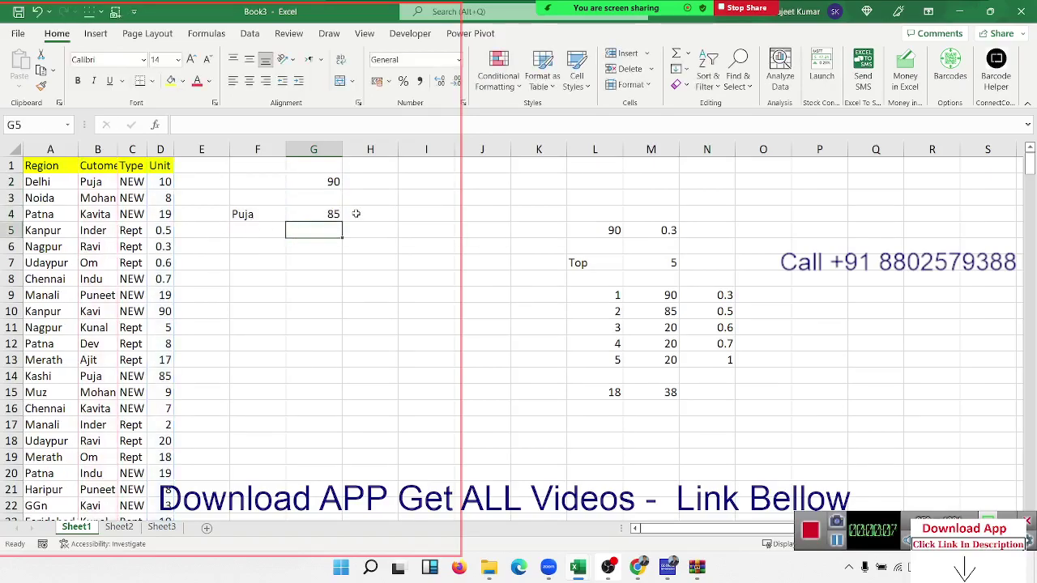
click(384, 213)
Step: Enter =MINIFS(D:D,B:B,F4) in H4, returning 1 as that customer's smallest Unit value
text(=)
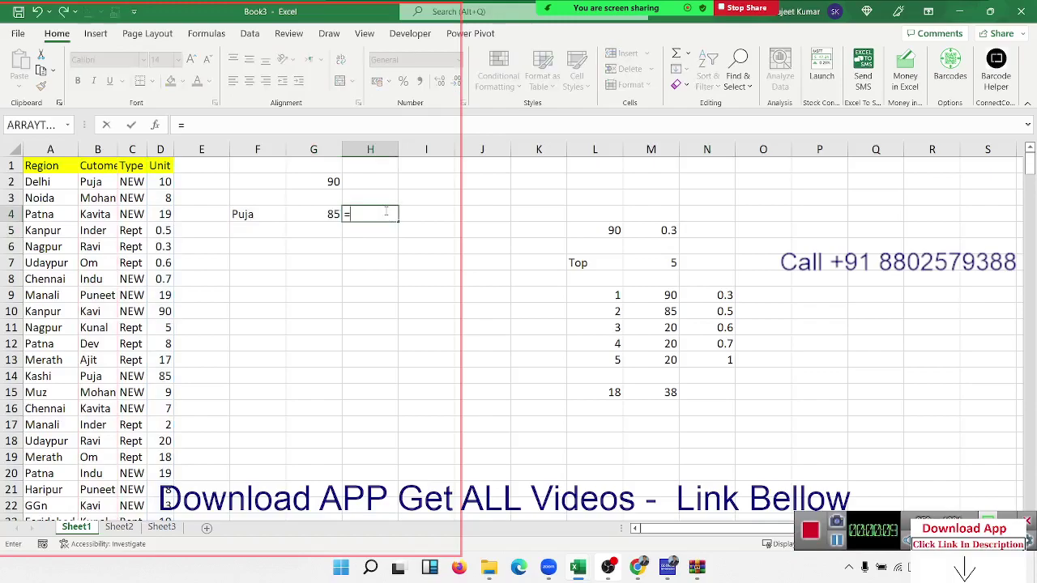
text(min)
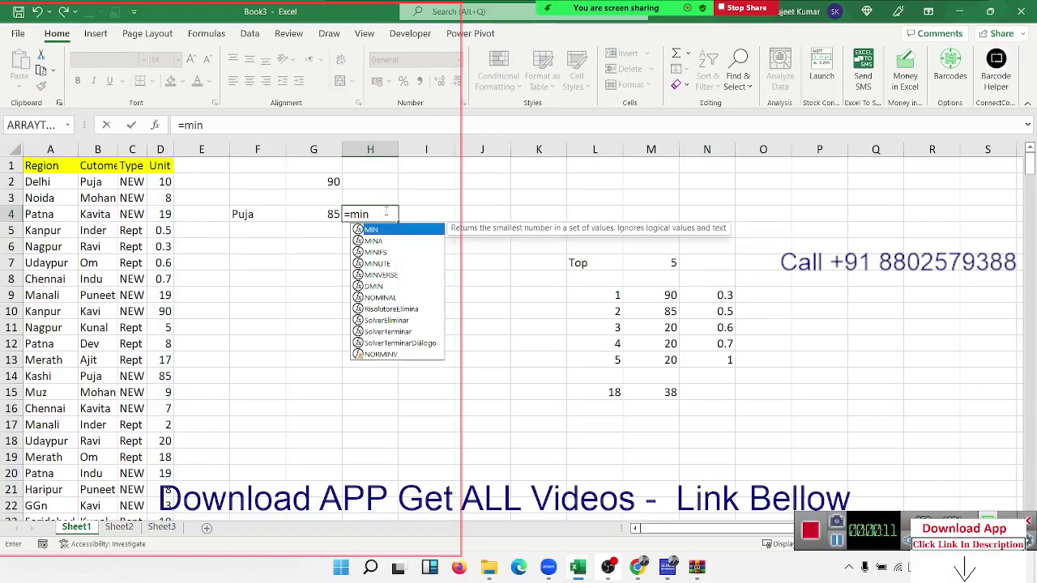
key(Down)
key(Down)
key(Tab)
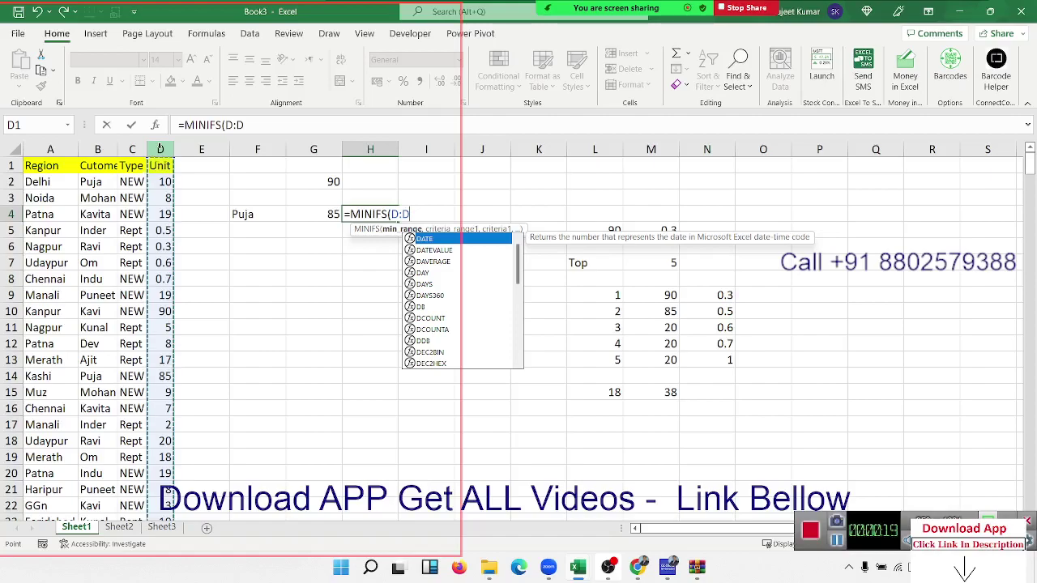
text(,)
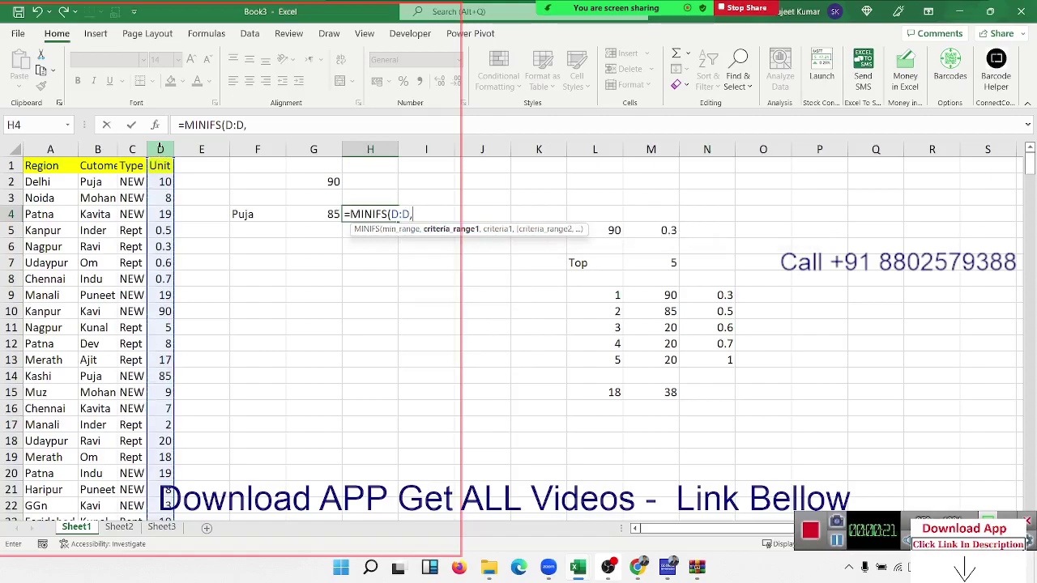
click(98, 149)
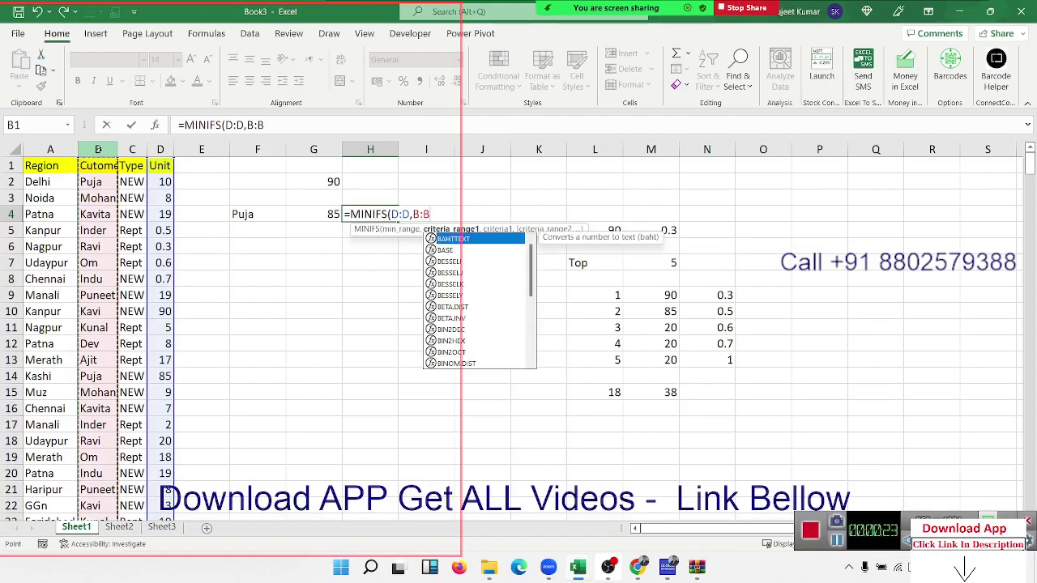
text(,)
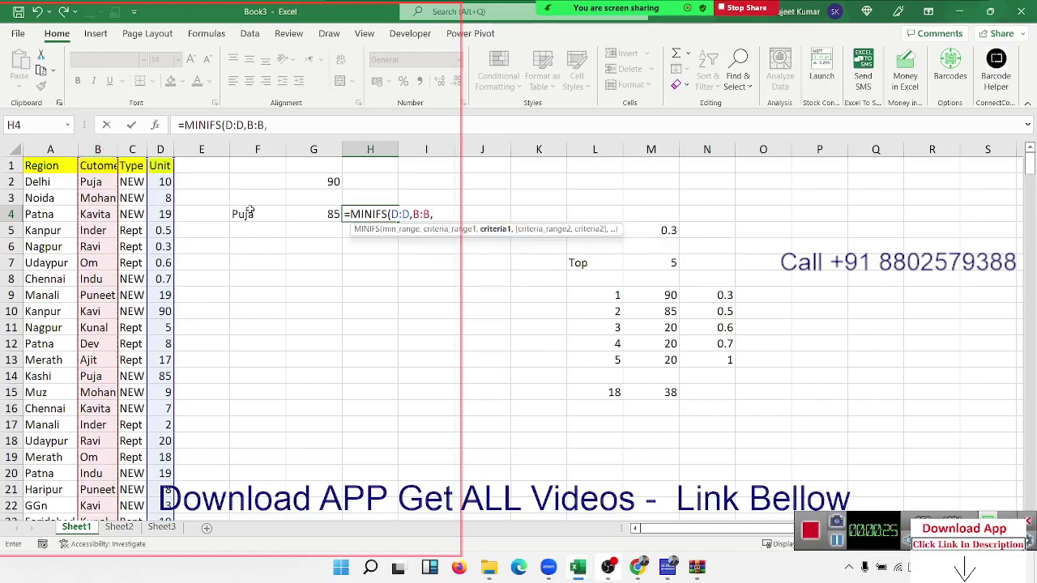
click(250, 212)
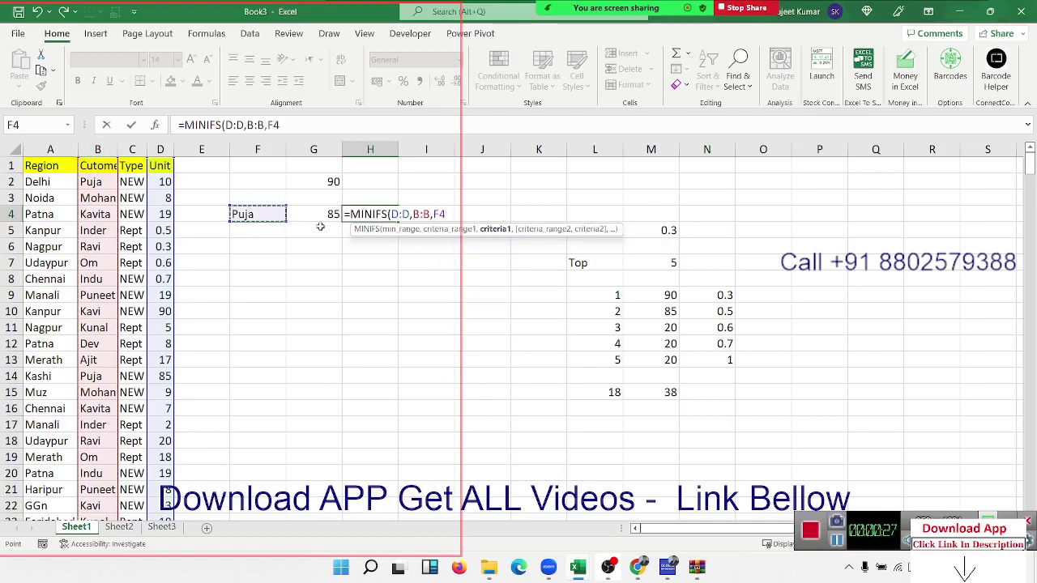
key(Return)
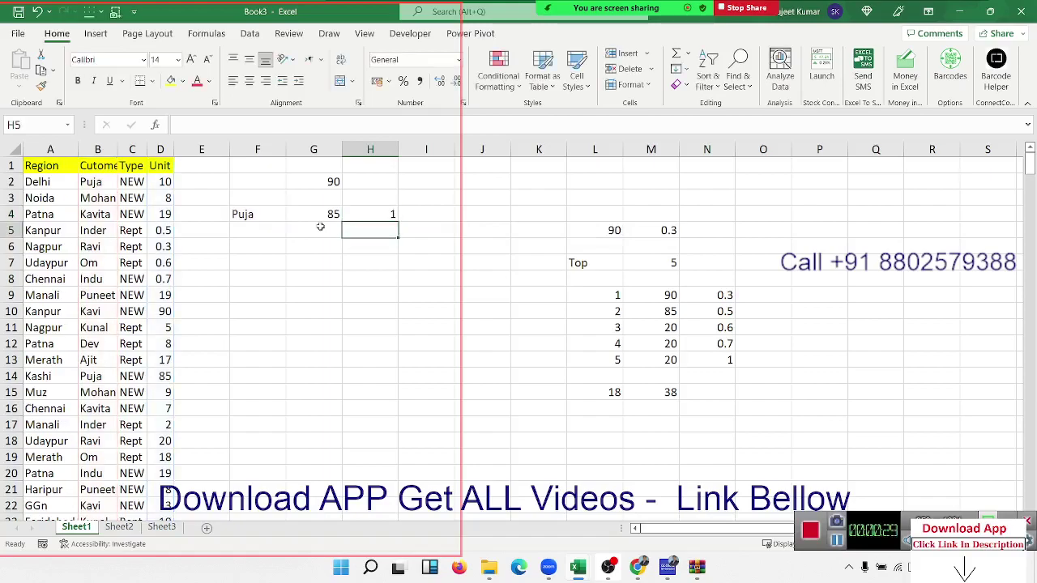
click(389, 214)
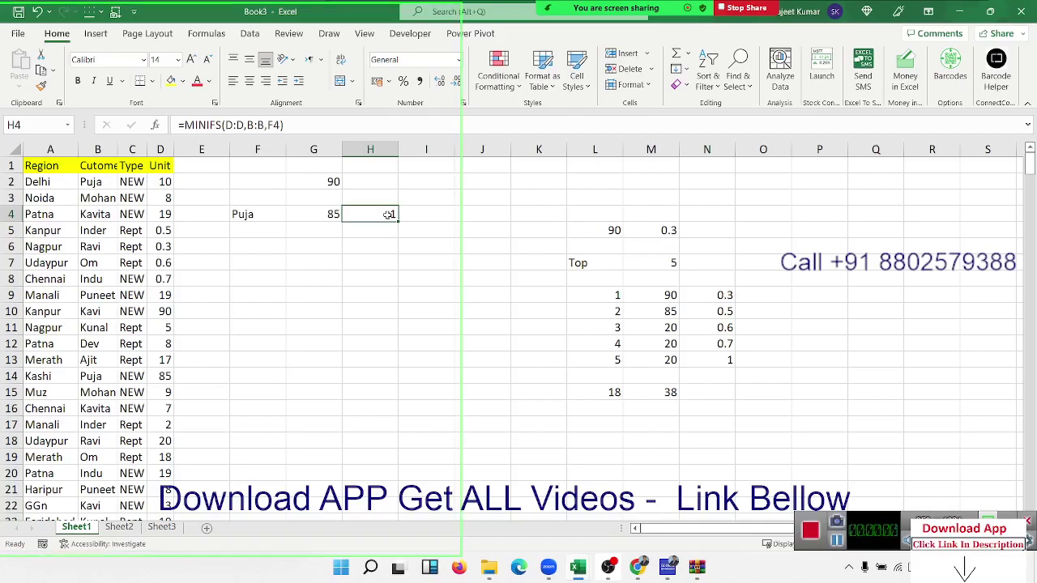
Step: Move the F2:H4 block with 90, the customer name, 85 and 1 to N2:P4
click(341, 234)
drag(243, 181, 320, 221)
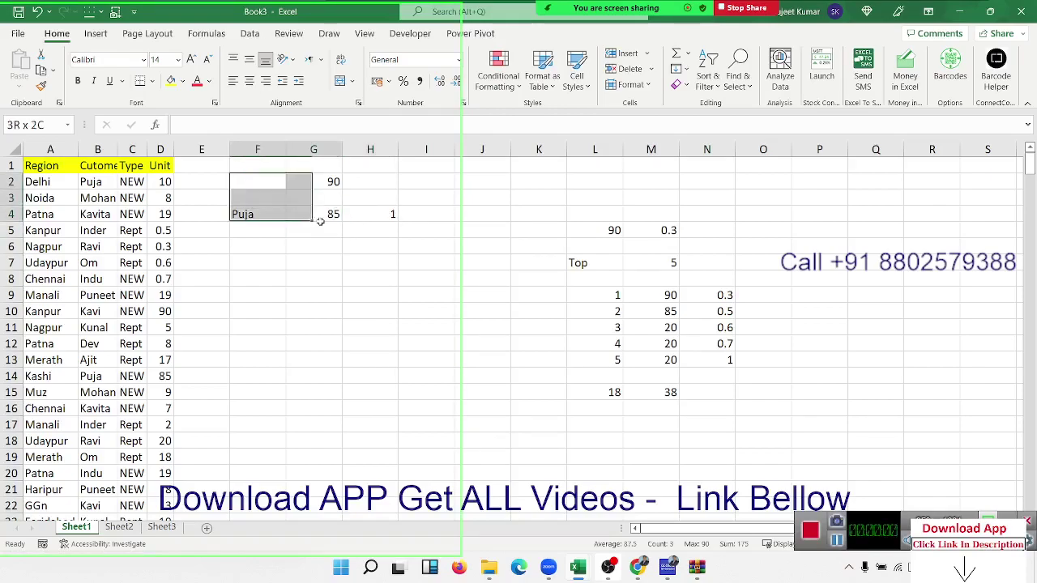
click(273, 182)
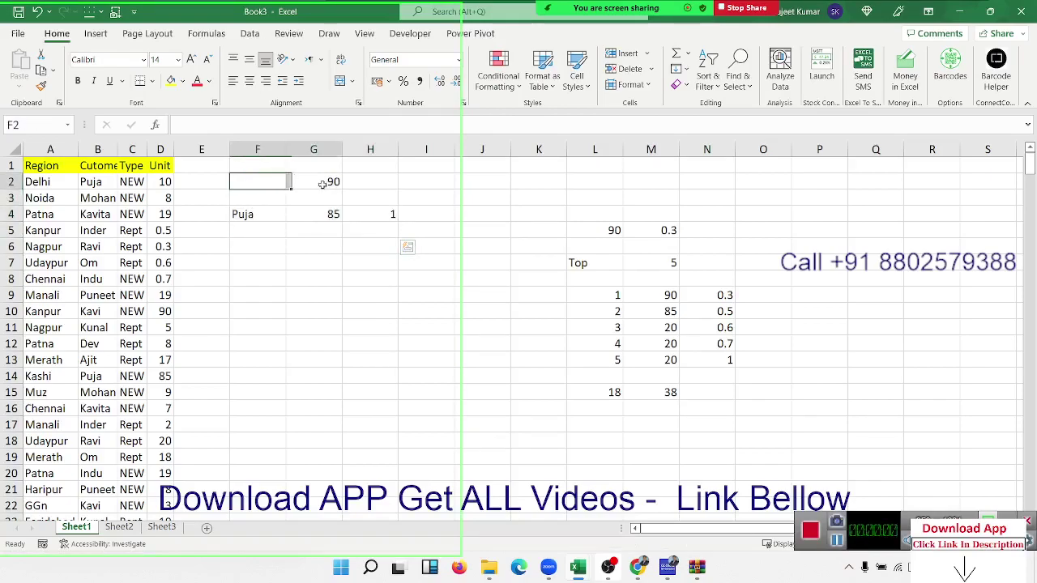
drag(321, 184, 375, 226)
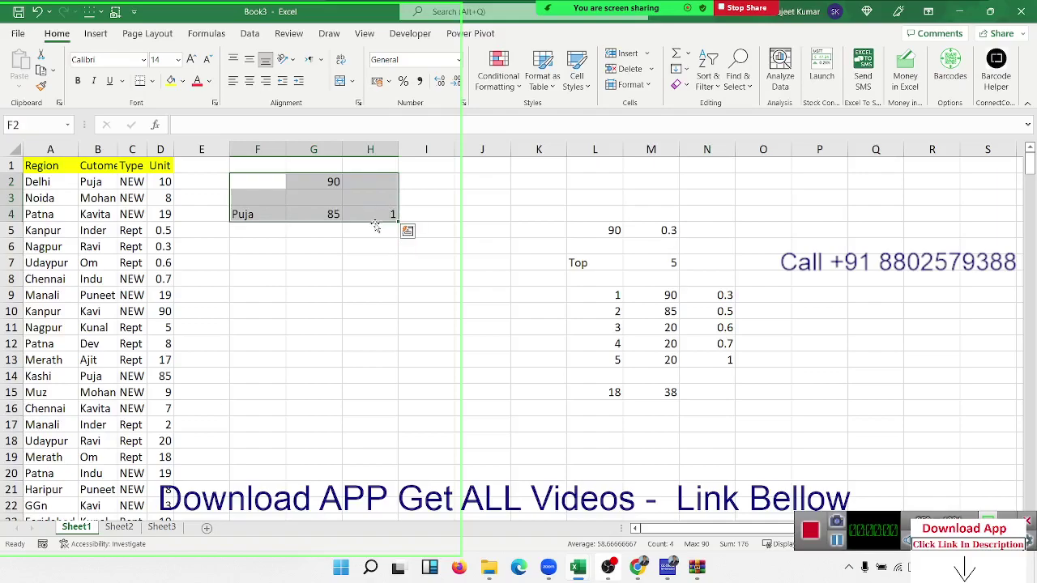
drag(374, 226, 824, 226)
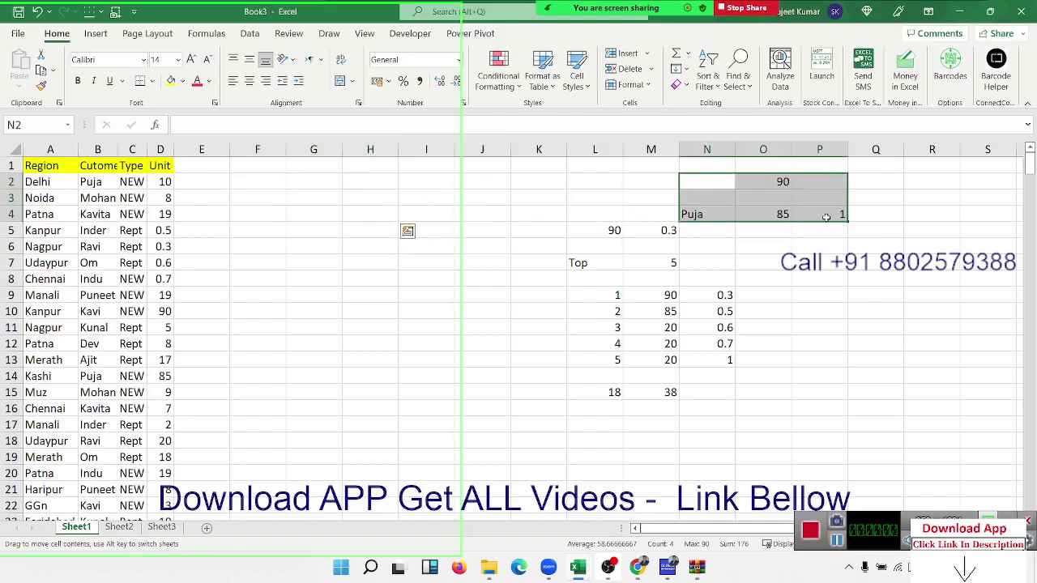
click(277, 243)
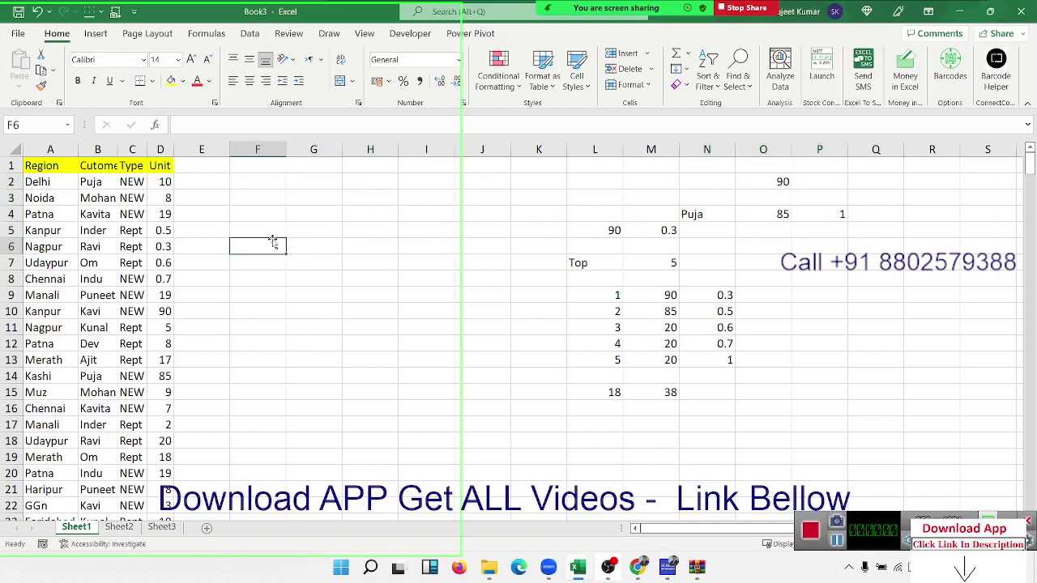
click(49, 162)
Step: Copy the headers Region, Cutomer_Name, Type and Unit from A1:D1 into F2:I2
key(ctrl+c)
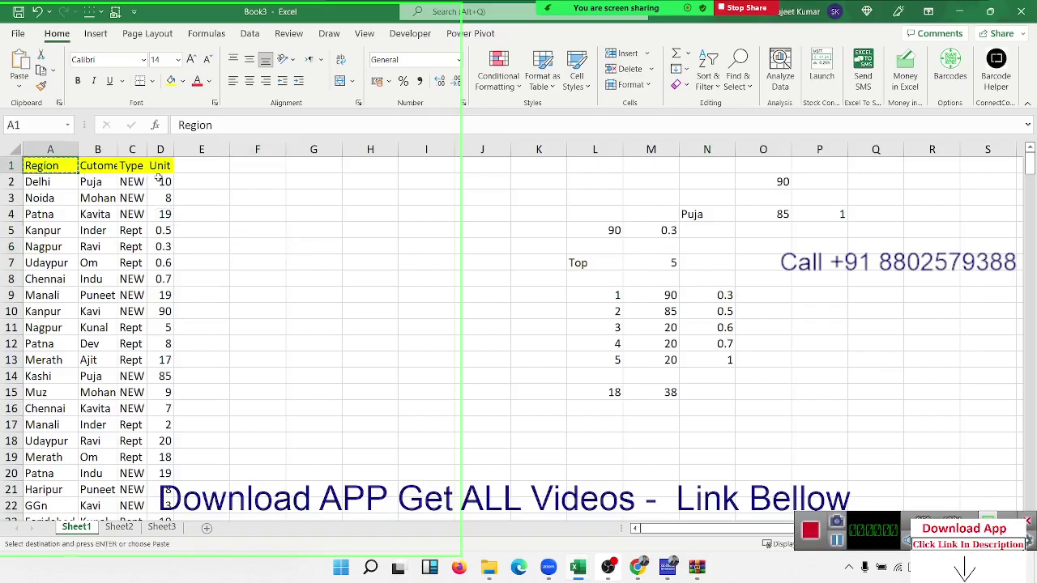
click(251, 183)
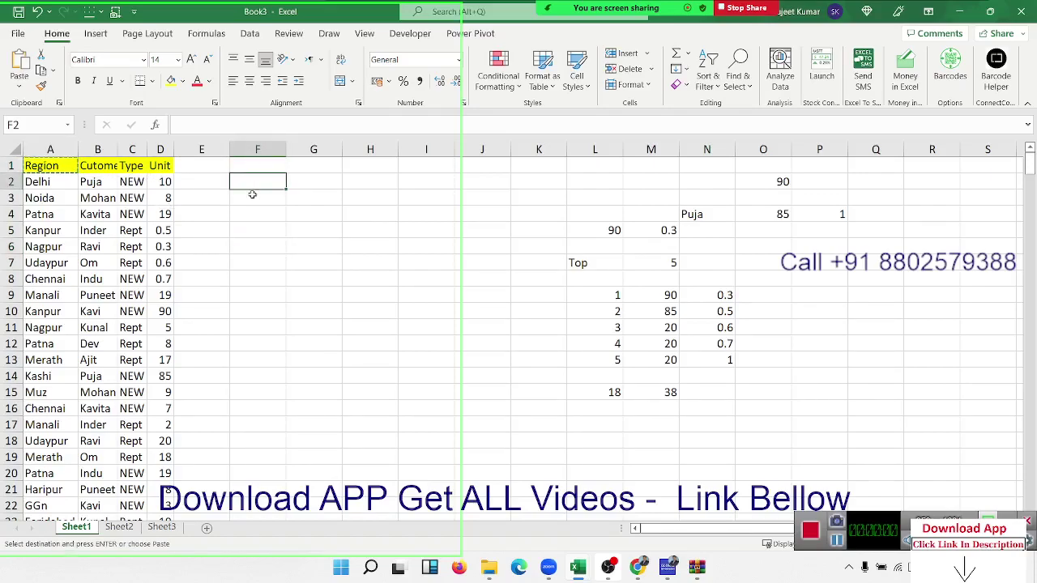
key(ctrl+v)
drag(93, 165, 165, 165)
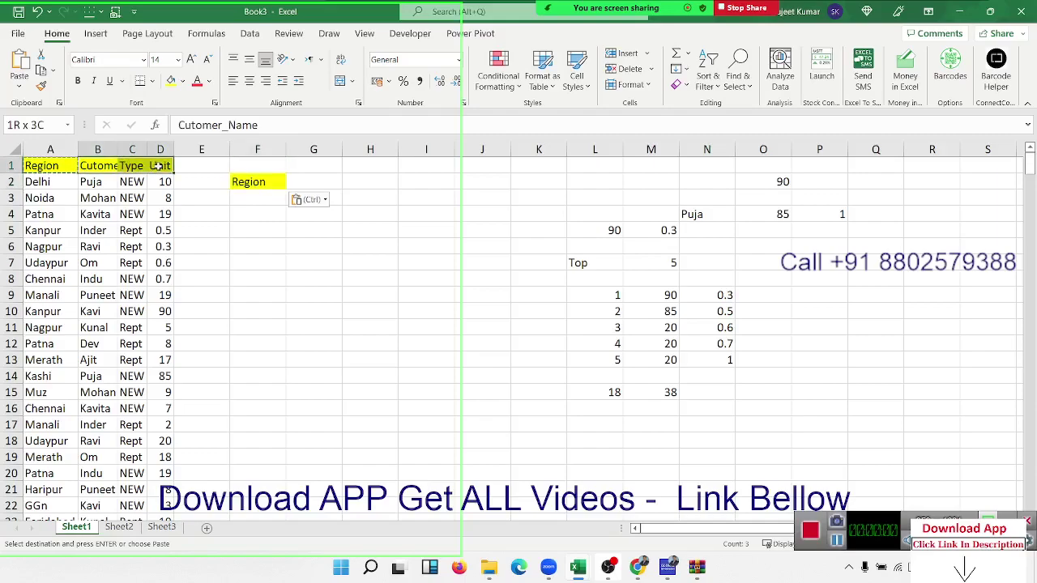
key(ctrl+c)
click(315, 183)
key(ctrl+v)
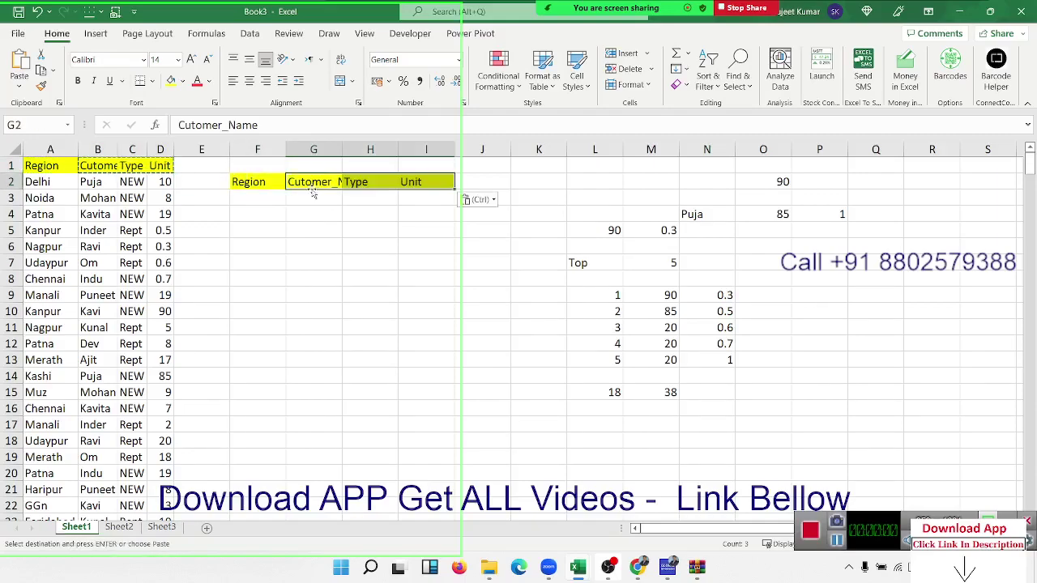
click(243, 195)
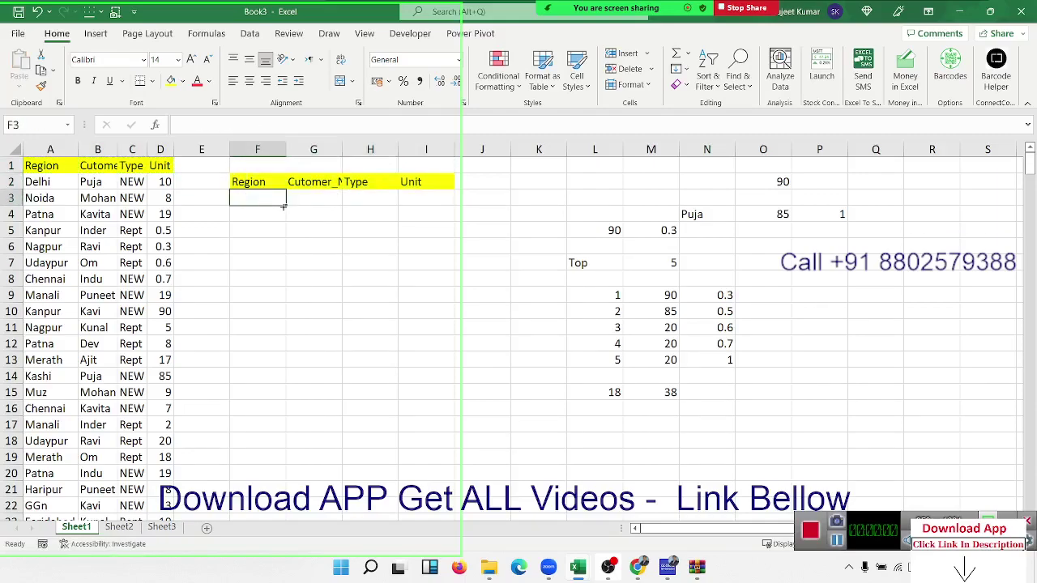
Step: Enter criteria Delhi and New in row 3, and a customer name with >50 in row 4
text(Del)
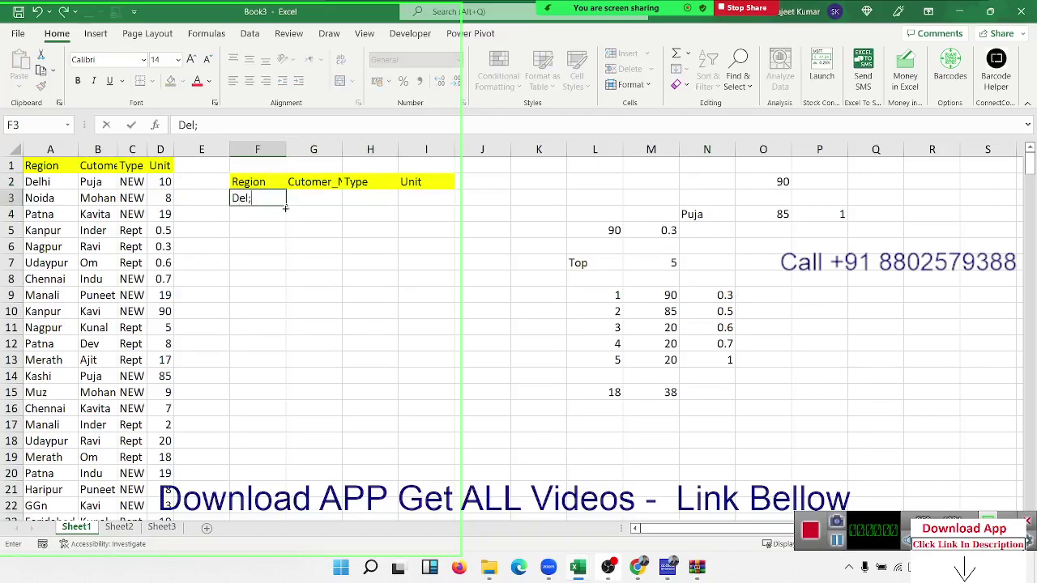
text(;hi)
key(BackSpace)
key(BackSpace)
text(hi)
key(Tab)
key(Tab)
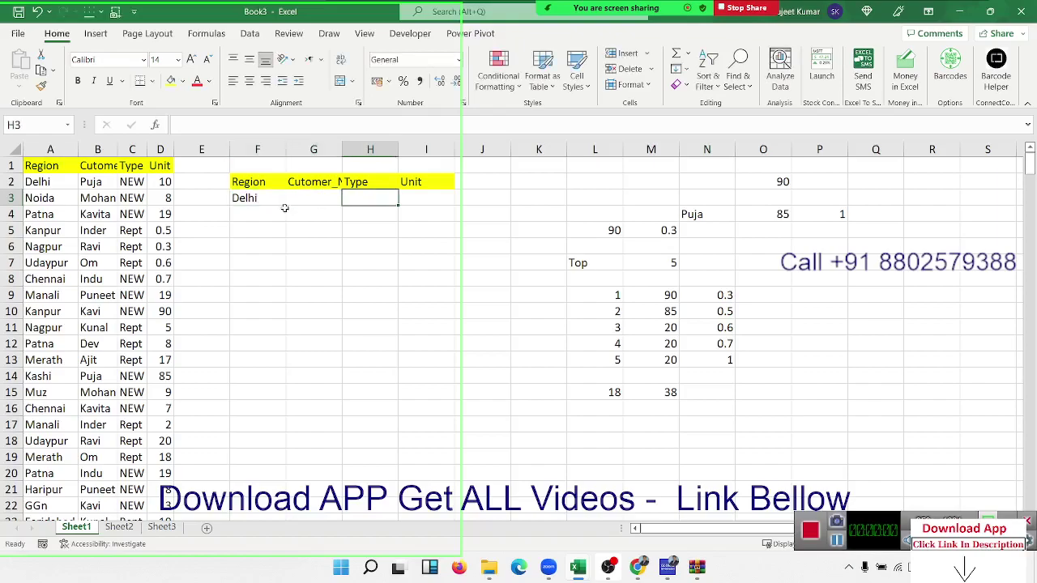
text(New)
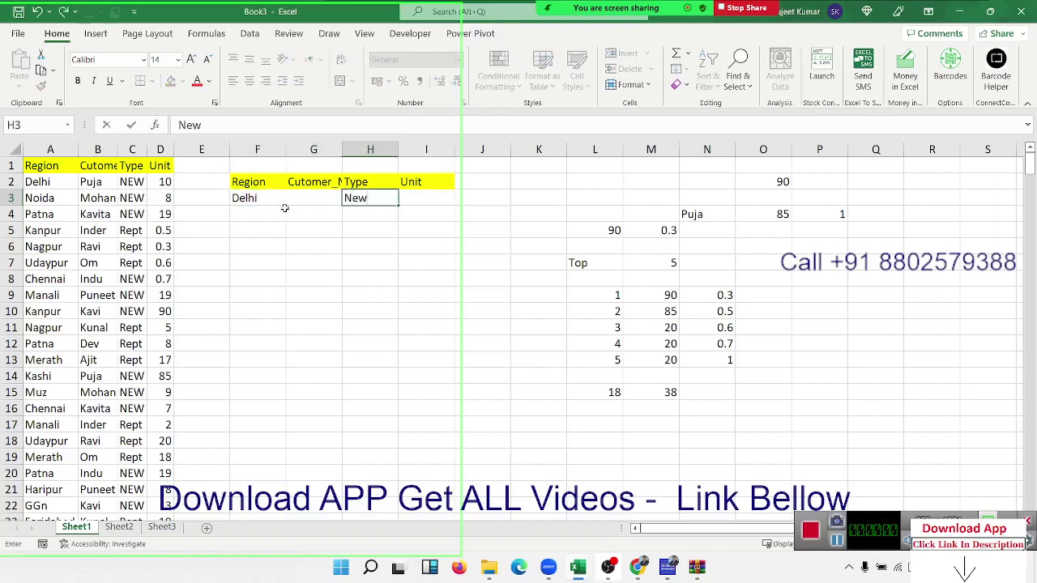
key(Return)
click(285, 211)
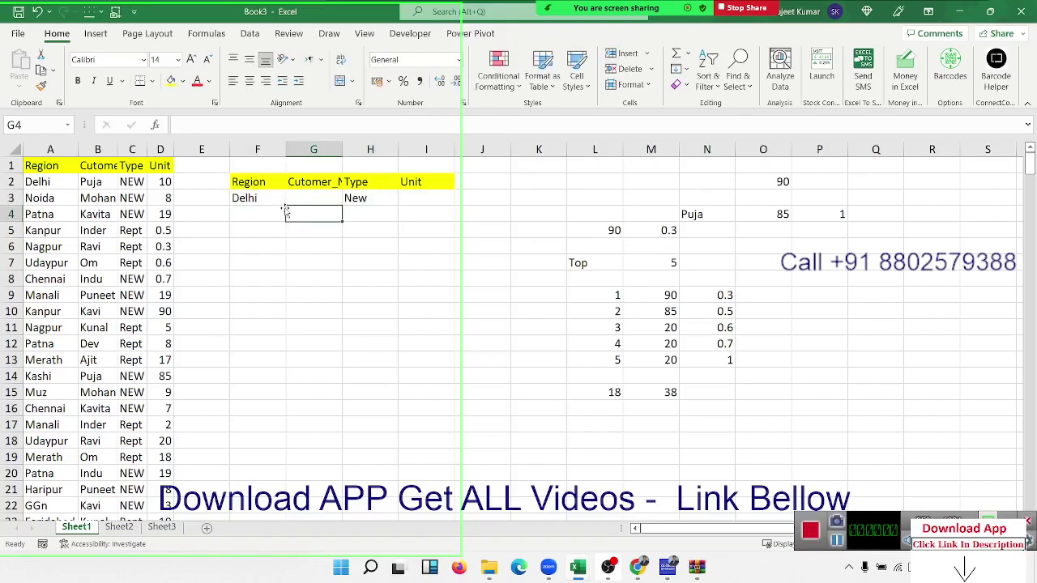
text(Ravi)
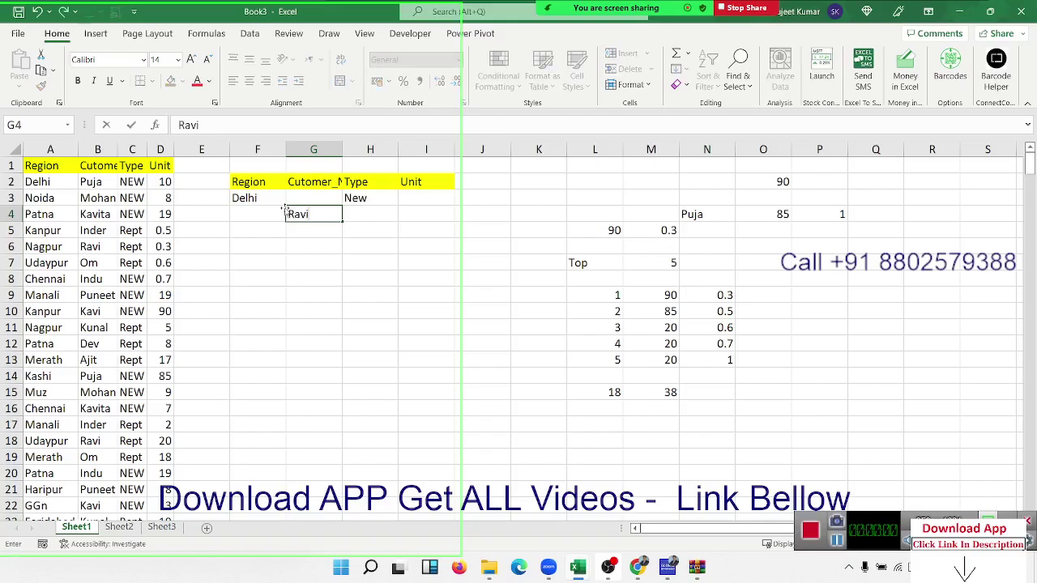
key(Tab)
key(Tab)
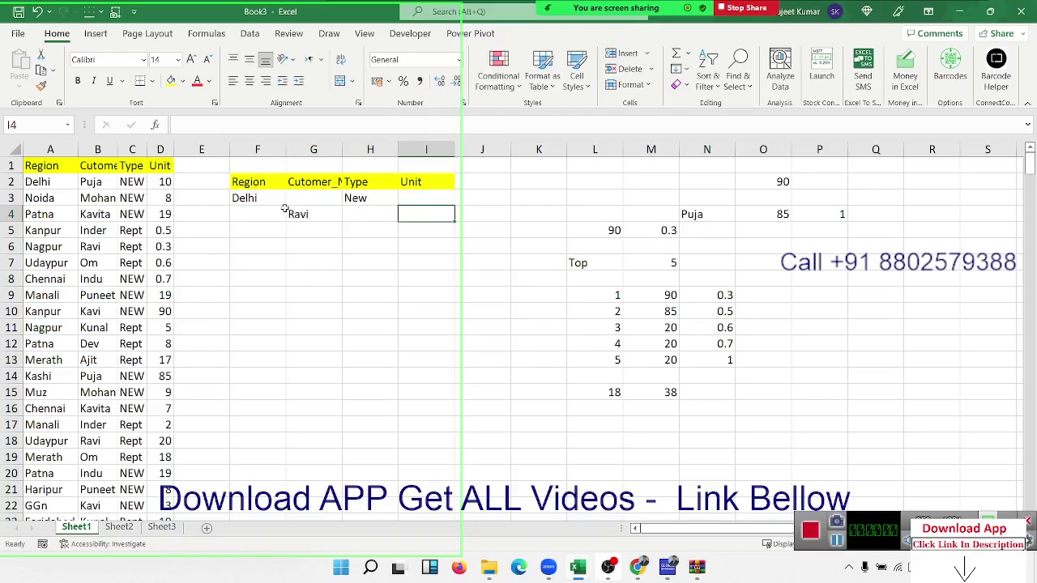
text(>50)
key(Return)
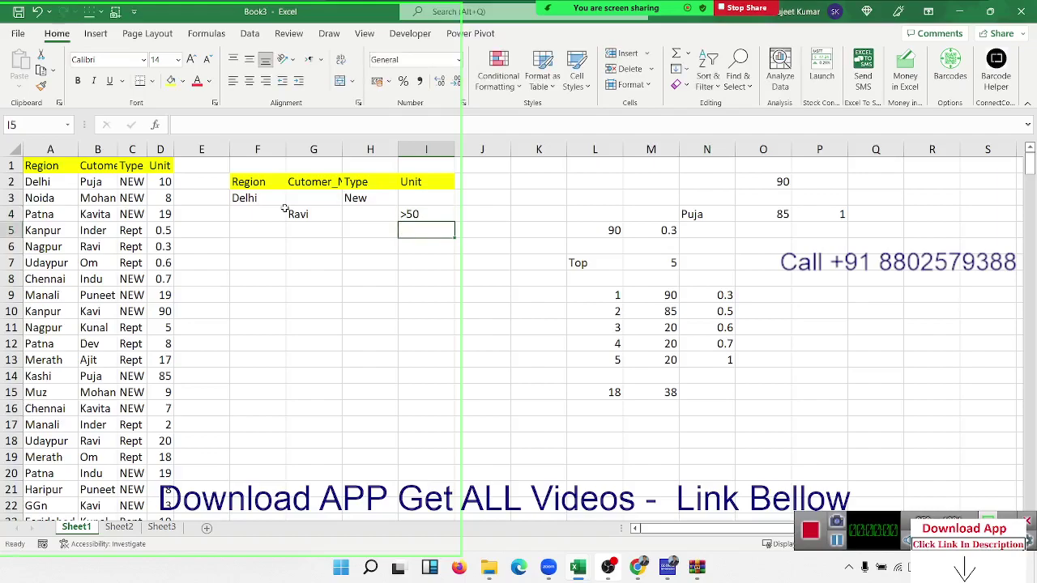
Step: Add the criteria row Patna and Rept in row 5
key(Left)
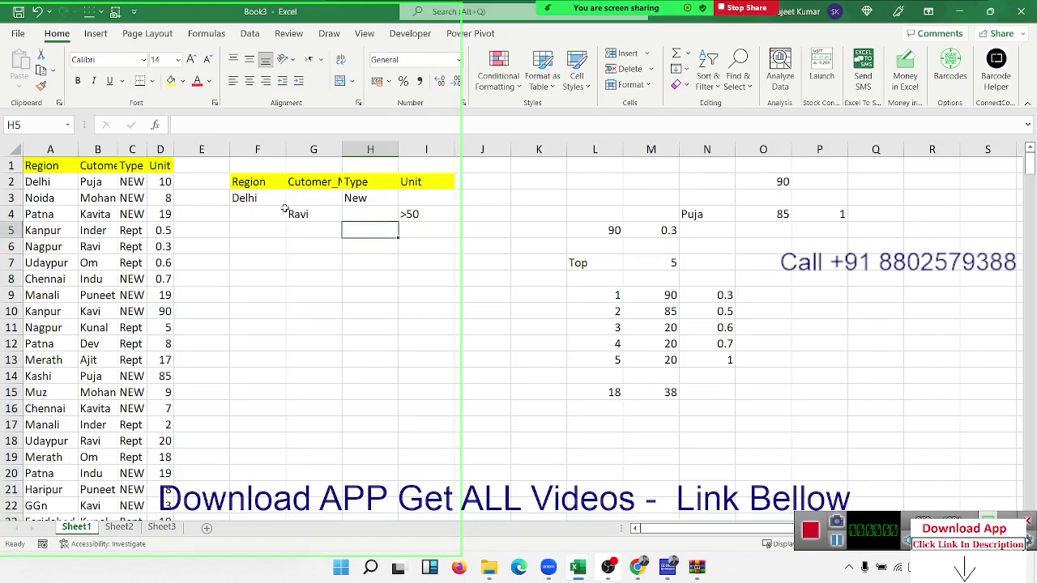
key(Left)
key(Left)
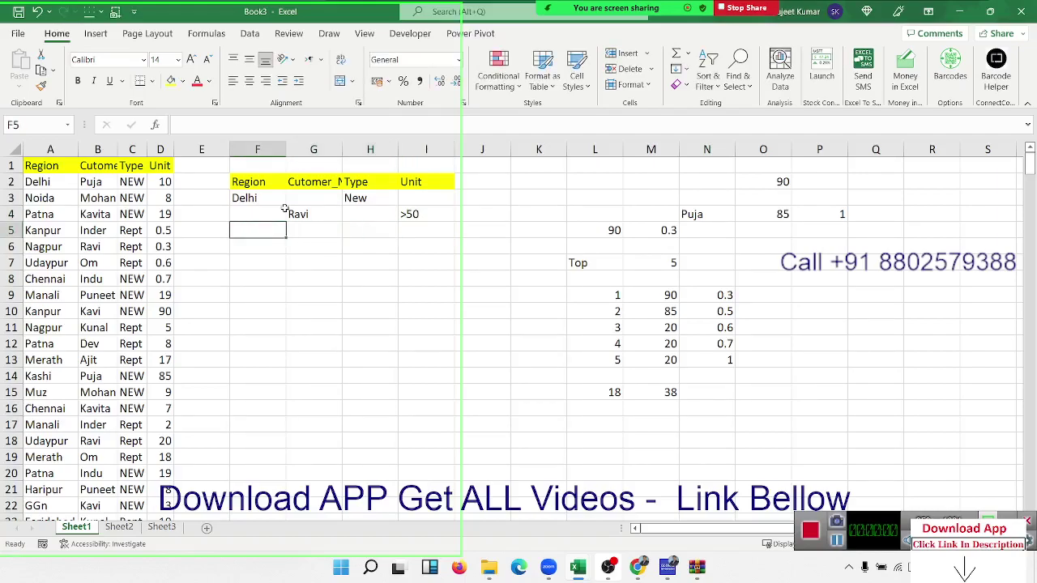
text(Patna)
key(Right)
key(Right)
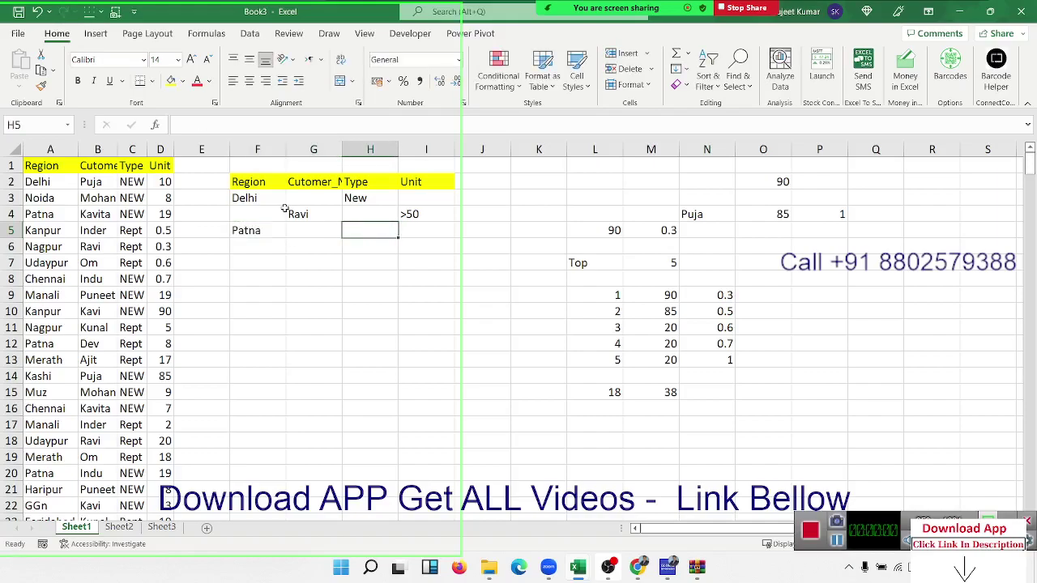
text(New)
key(BackSpace)
key(BackSpace)
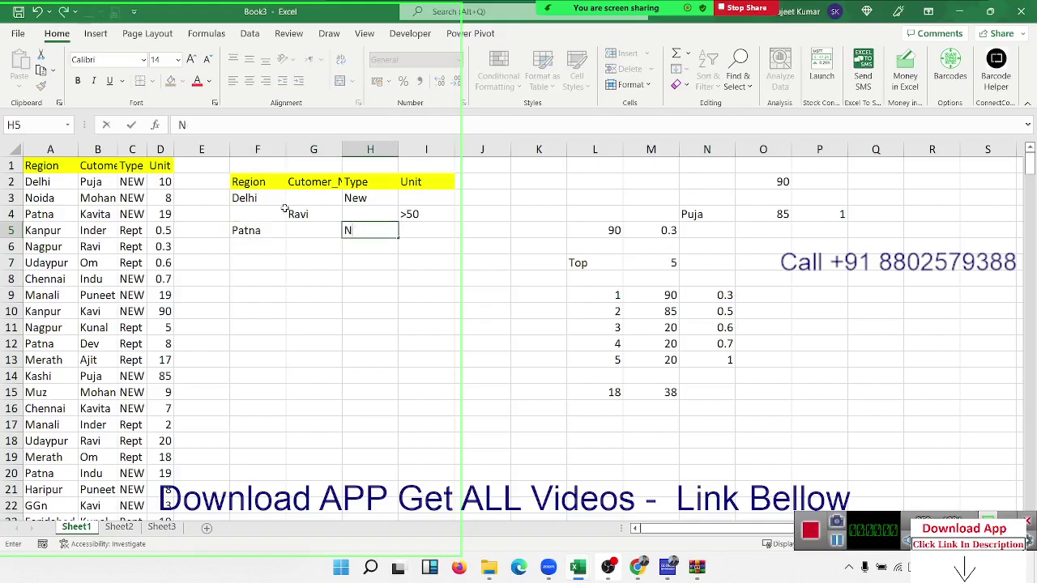
key(BackSpace)
text(Rept)
click(330, 261)
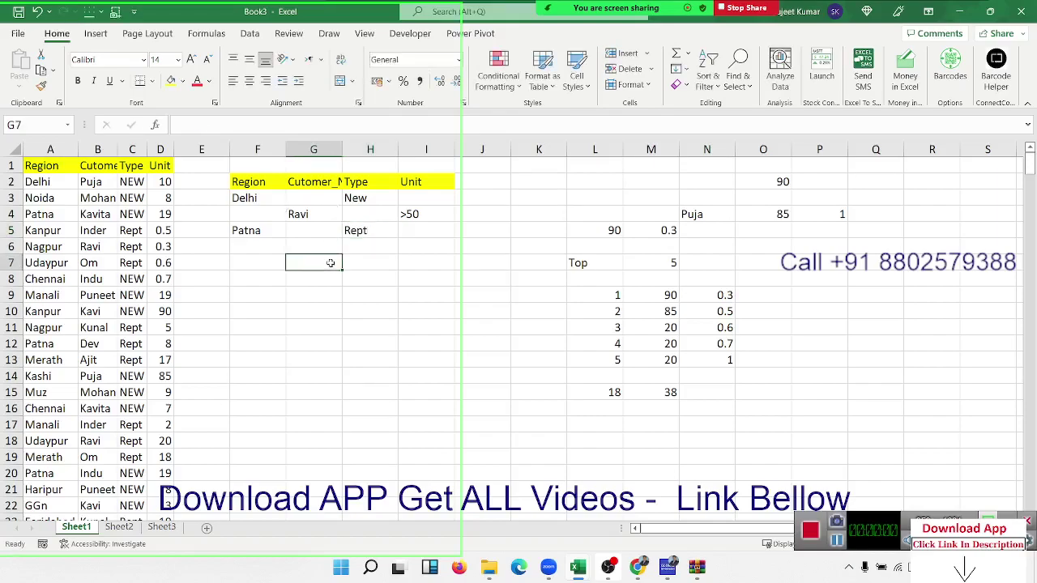
Step: Label F7 as Sum and move to G7 for the result
click(276, 268)
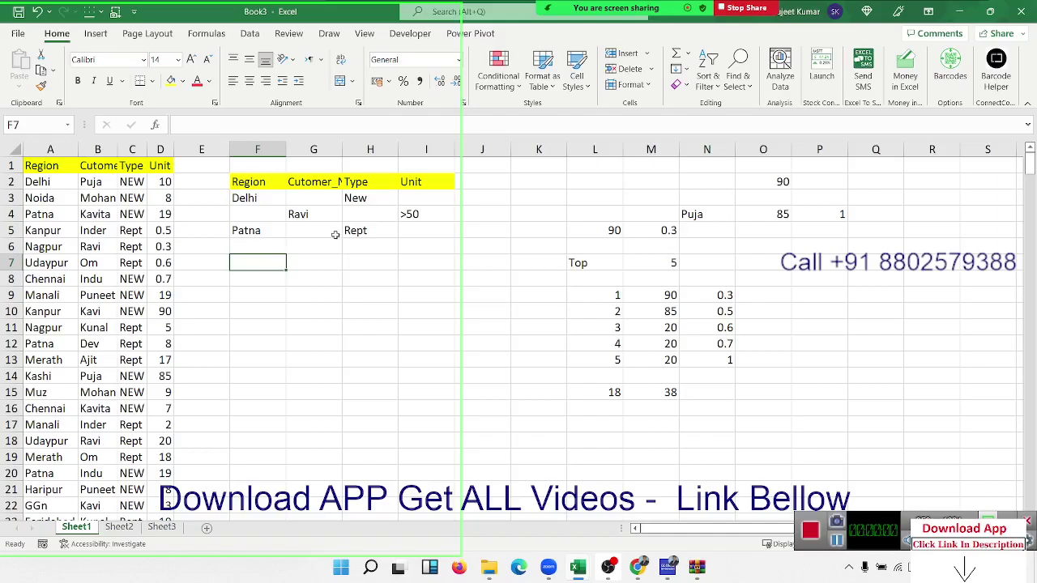
text(Sume)
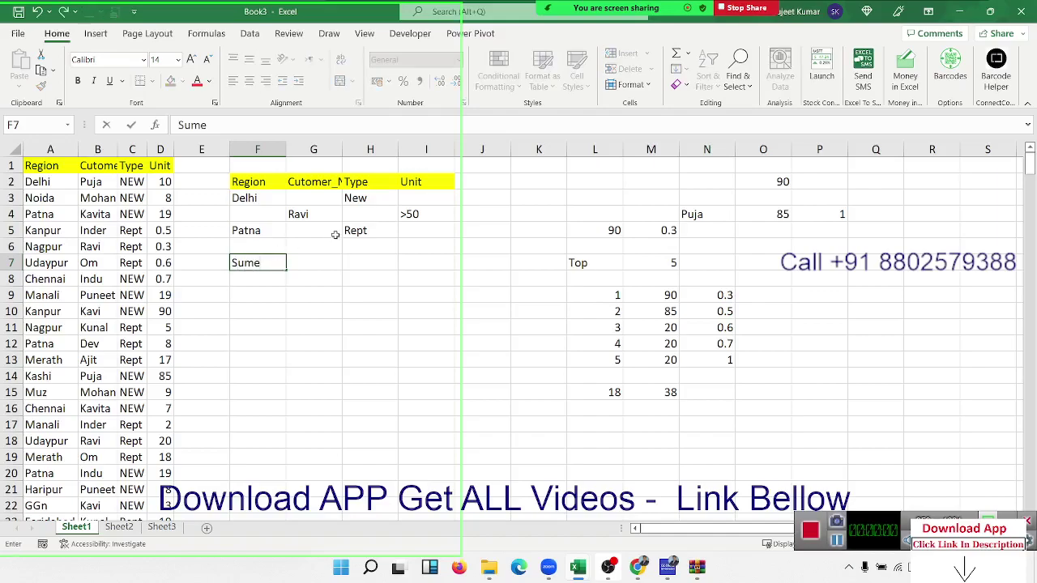
key(BackSpace)
key(Return)
key(Right)
key(Up)
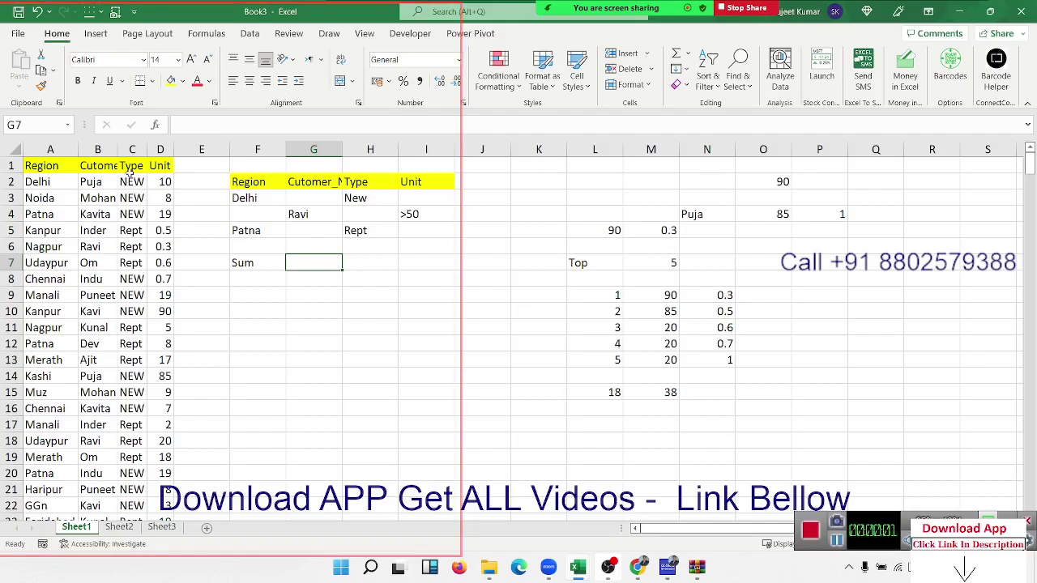
drag(65, 154, 152, 141)
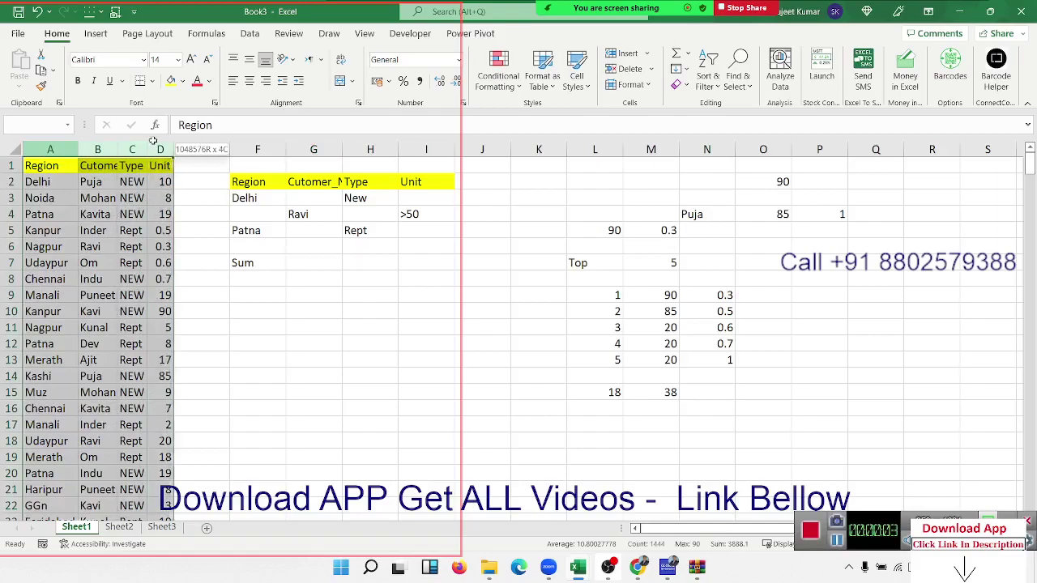
mouse_move(282, 183)
mouse_down()
mouse_move(412, 215)
mouse_move(416, 227)
mouse_up()
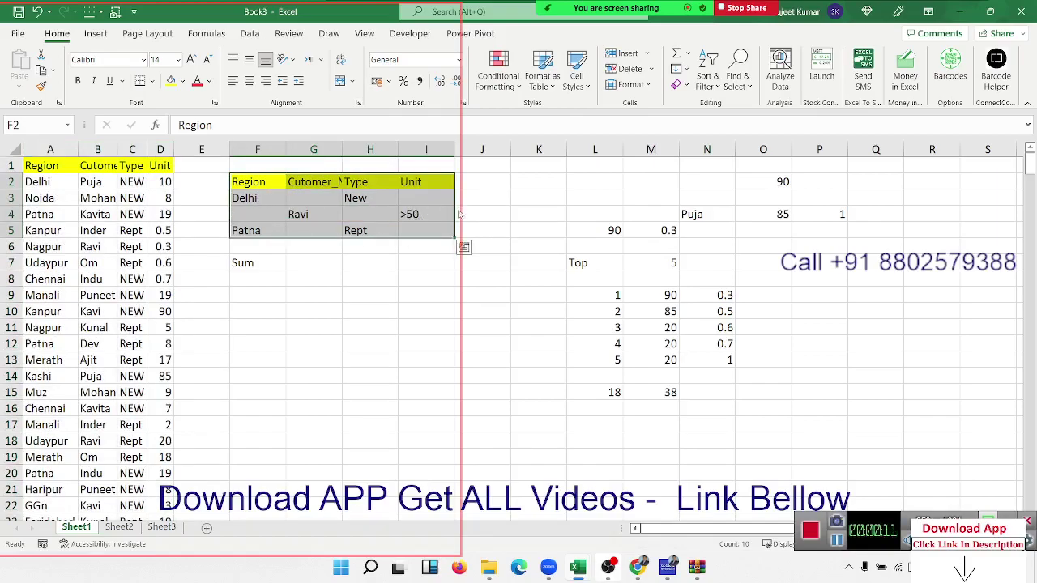
click(290, 198)
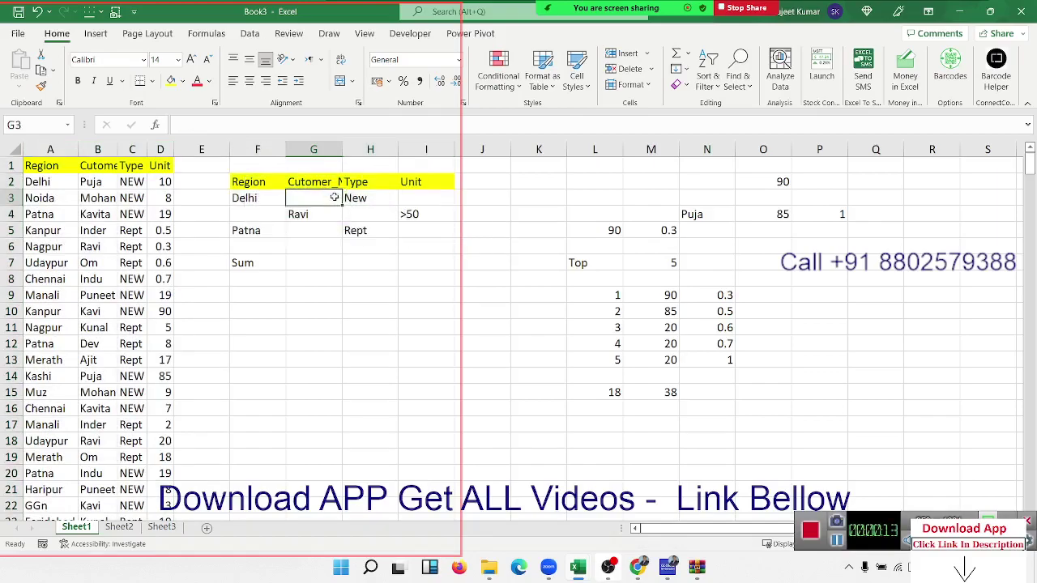
click(479, 194)
click(416, 198)
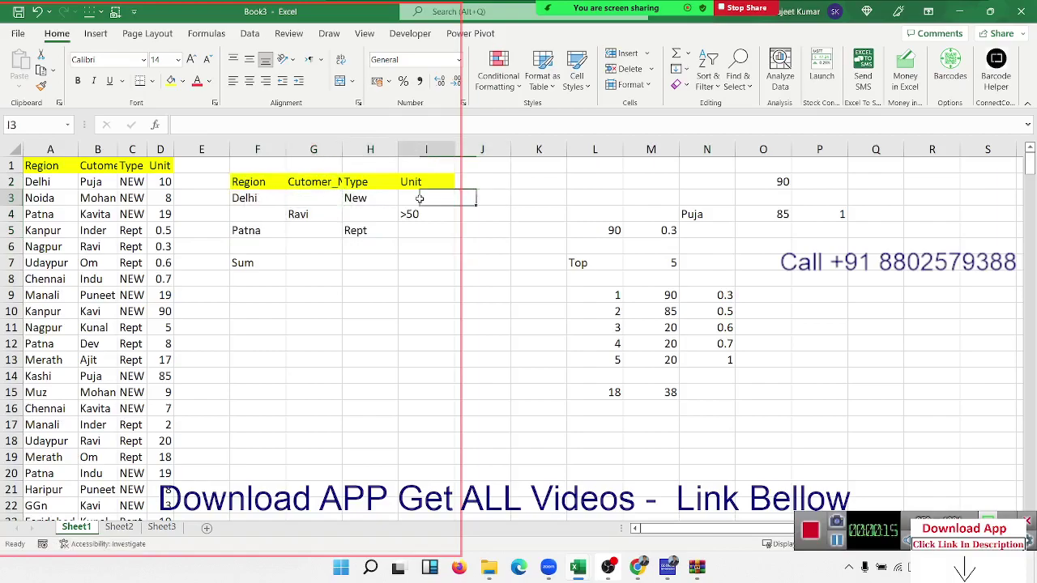
click(415, 214)
click(414, 228)
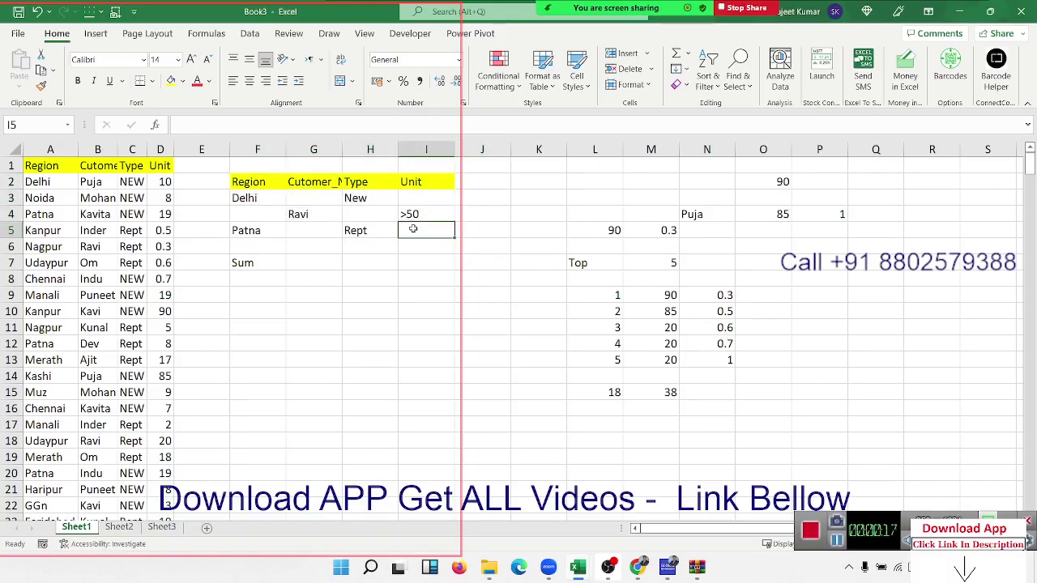
drag(269, 199, 413, 195)
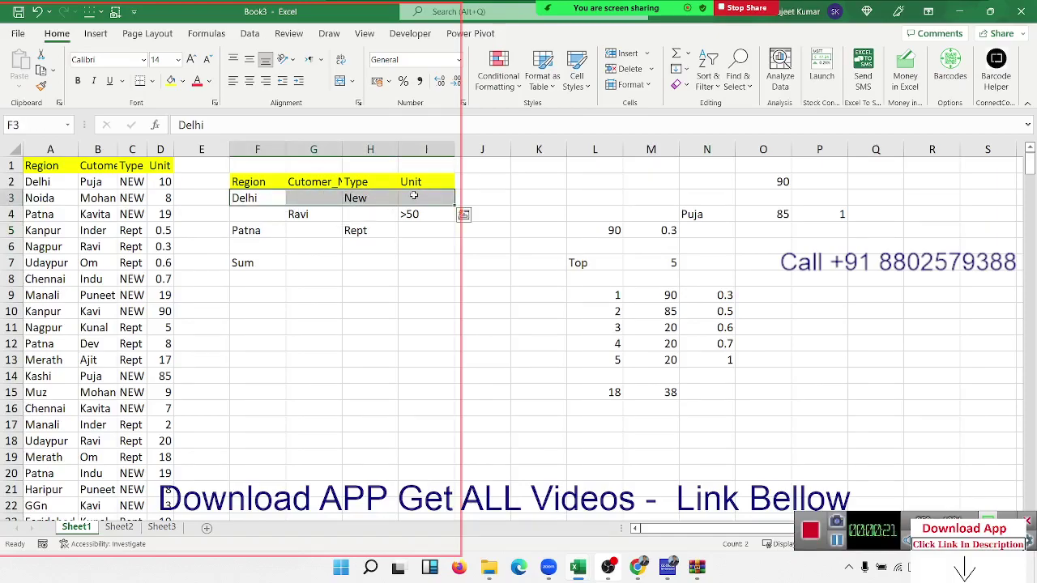
click(422, 234)
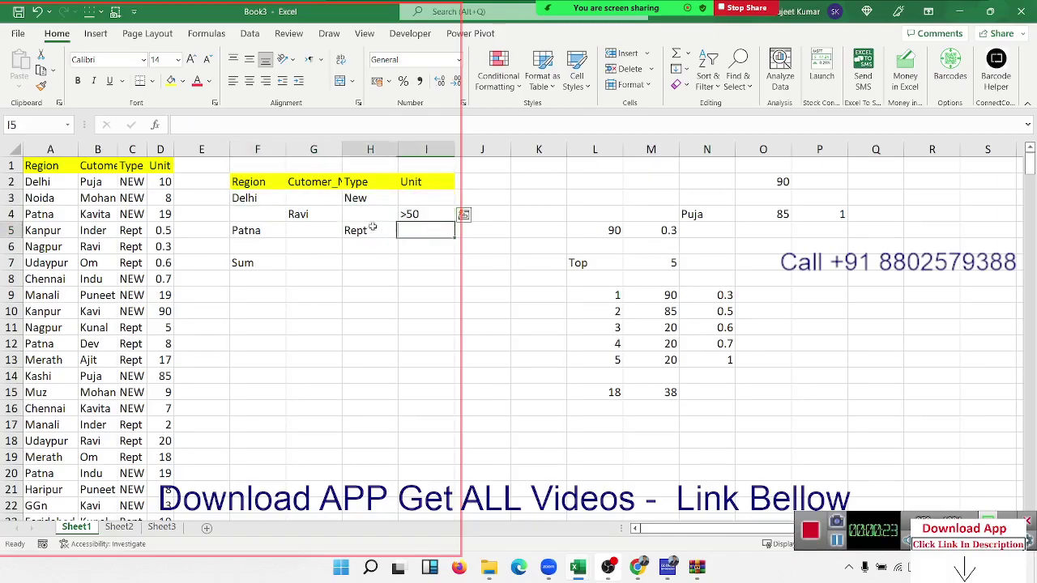
drag(372, 229, 227, 191)
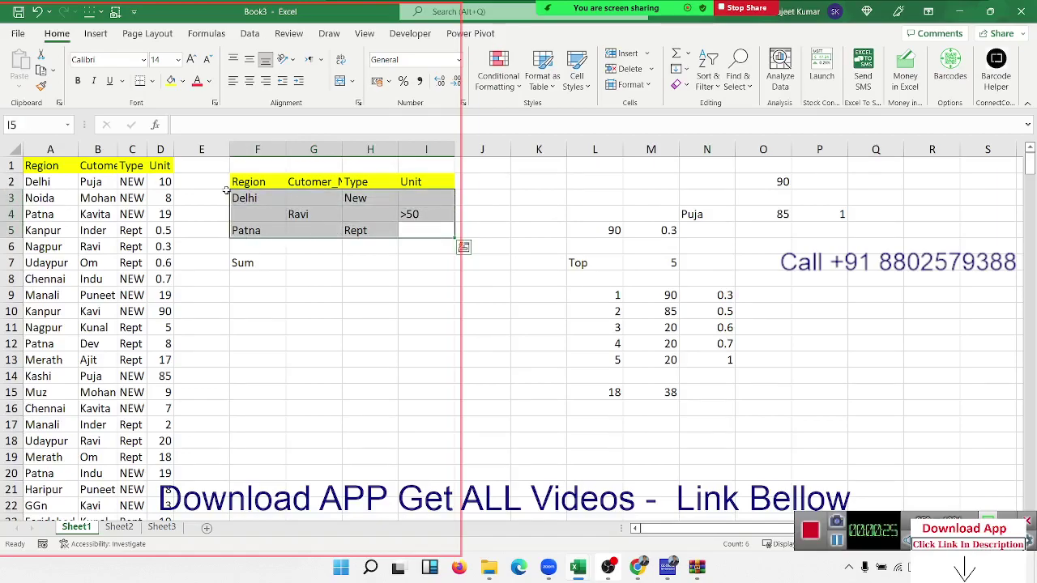
click(312, 260)
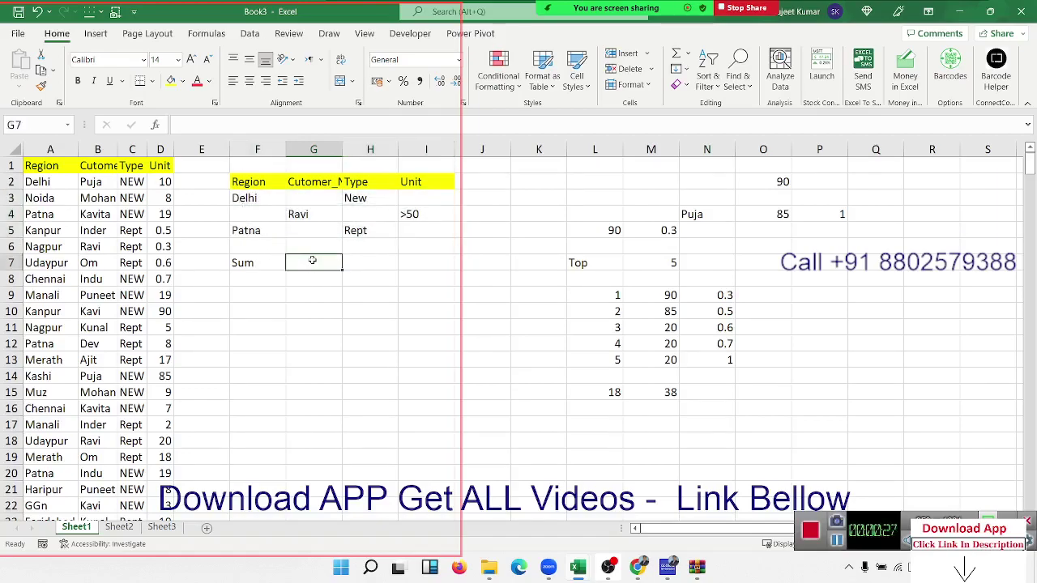
Step: Enter =DSUM(A:D,D1,F2:I5) in G7, totalling 258 units for the criteria table
text(=)
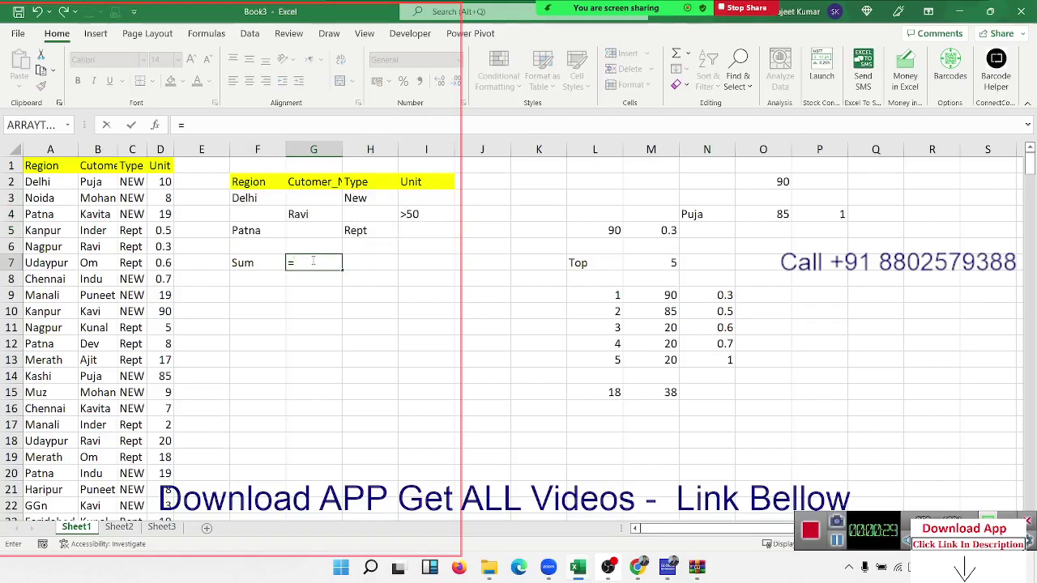
text(dsu)
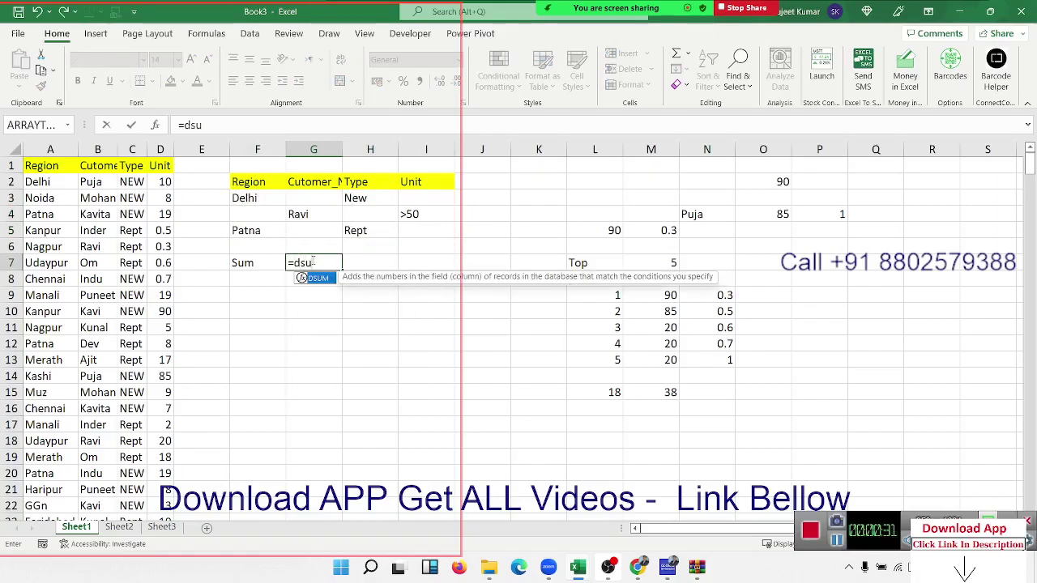
text(m)
key(Tab)
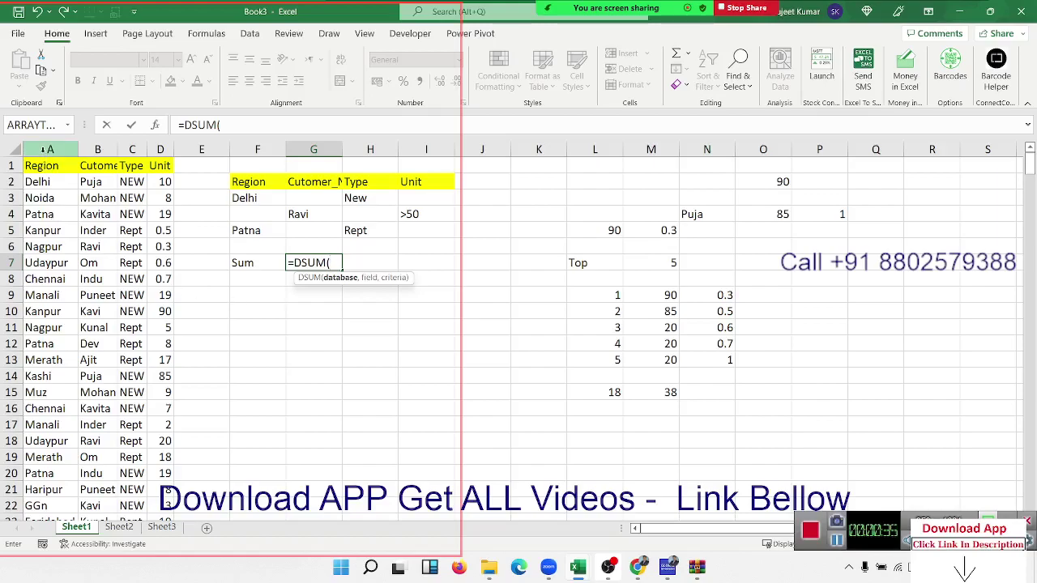
drag(51, 152, 155, 156)
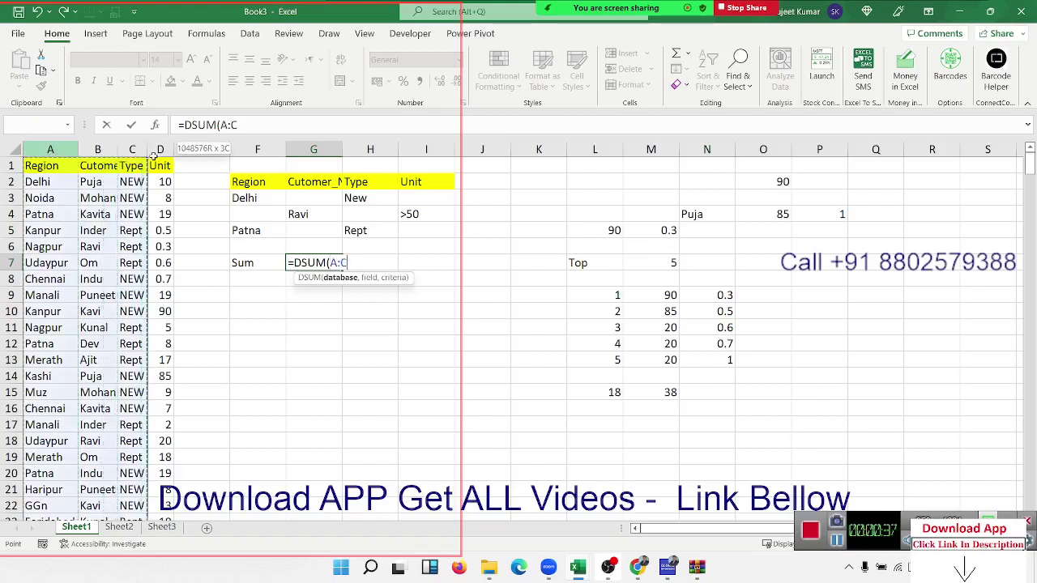
text(,)
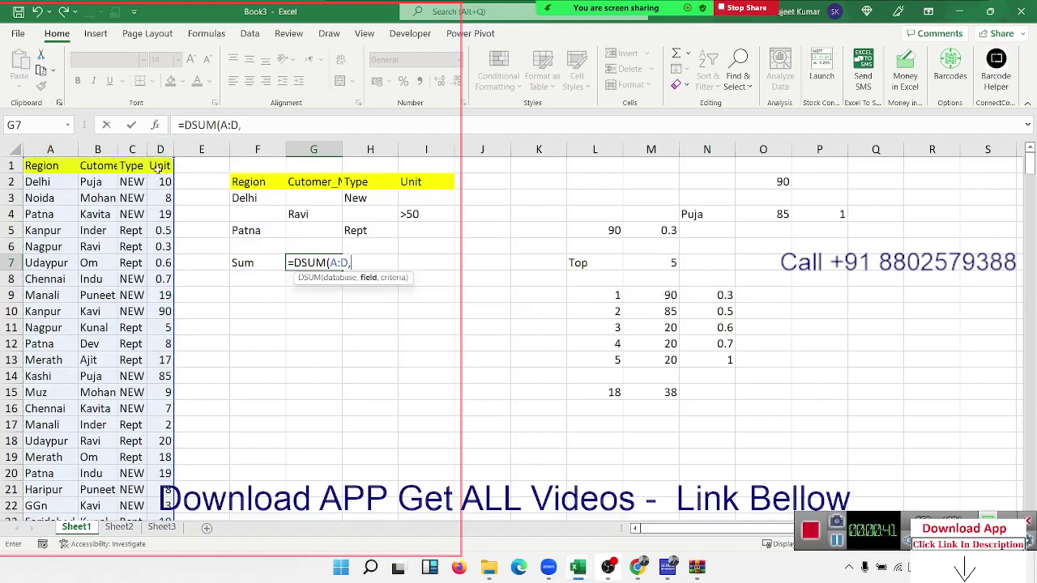
click(158, 166)
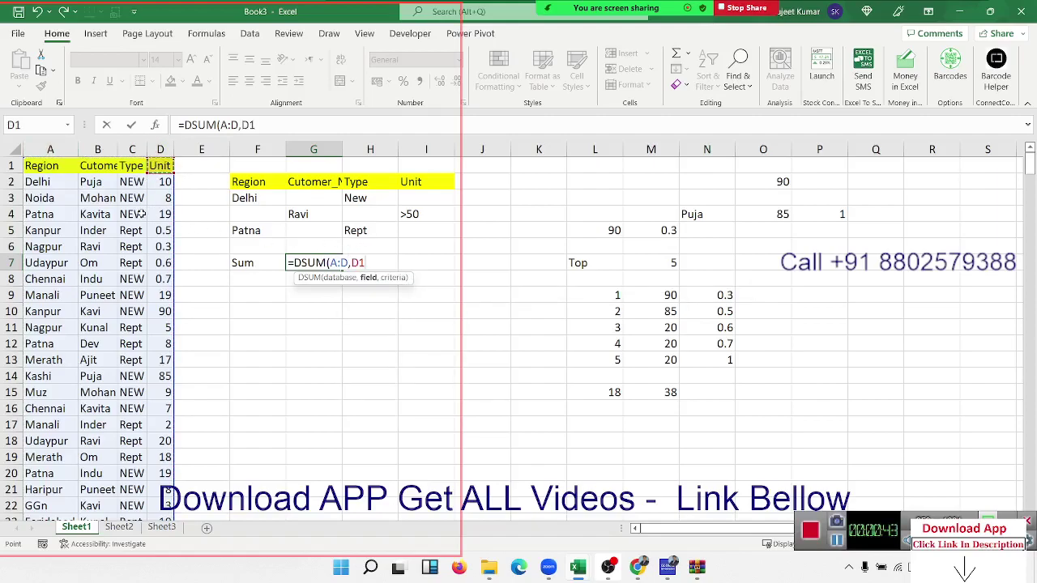
text(,)
click(278, 185)
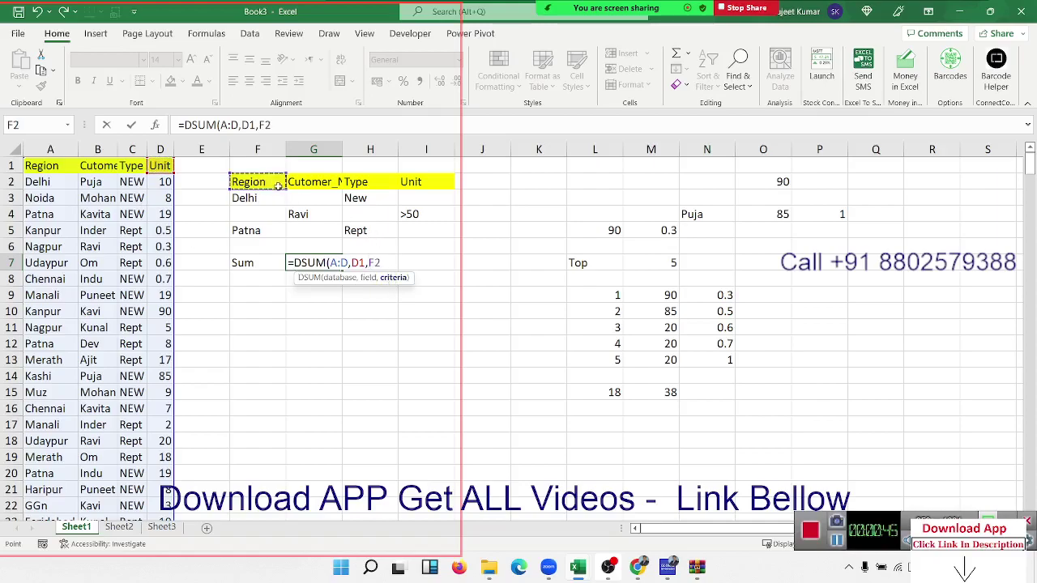
drag(278, 185, 410, 231)
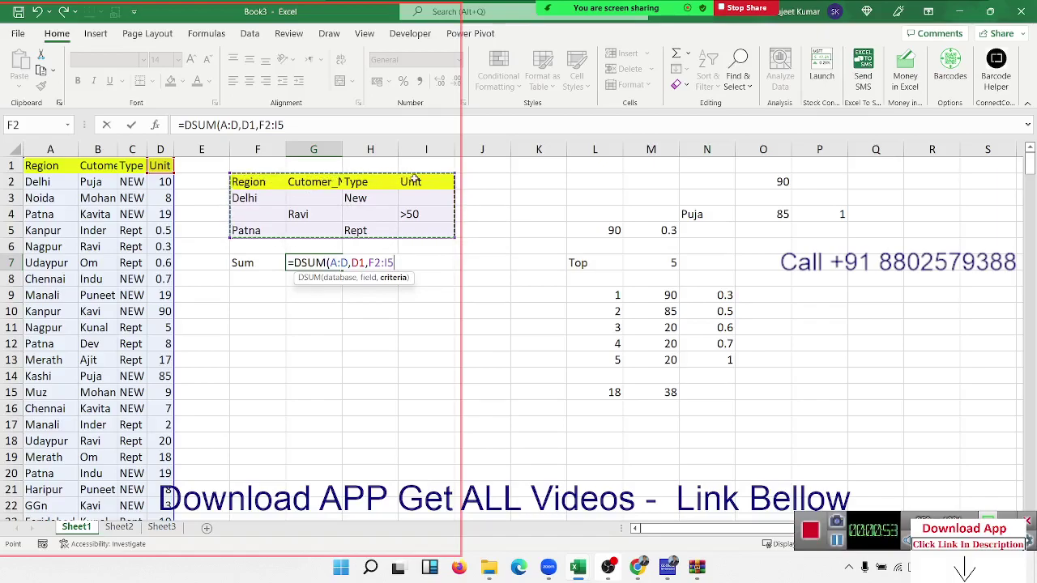
key(Return)
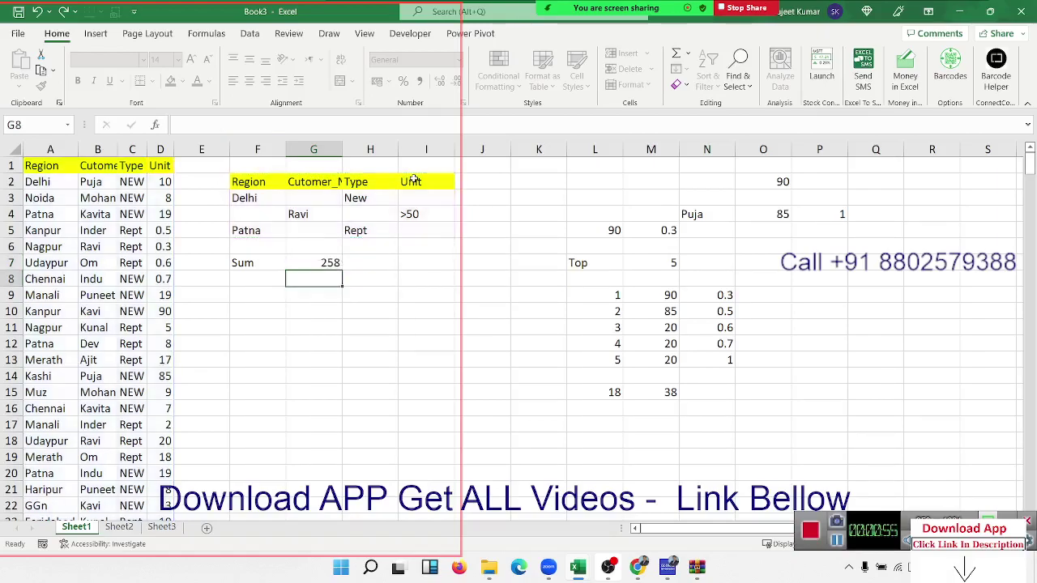
click(332, 258)
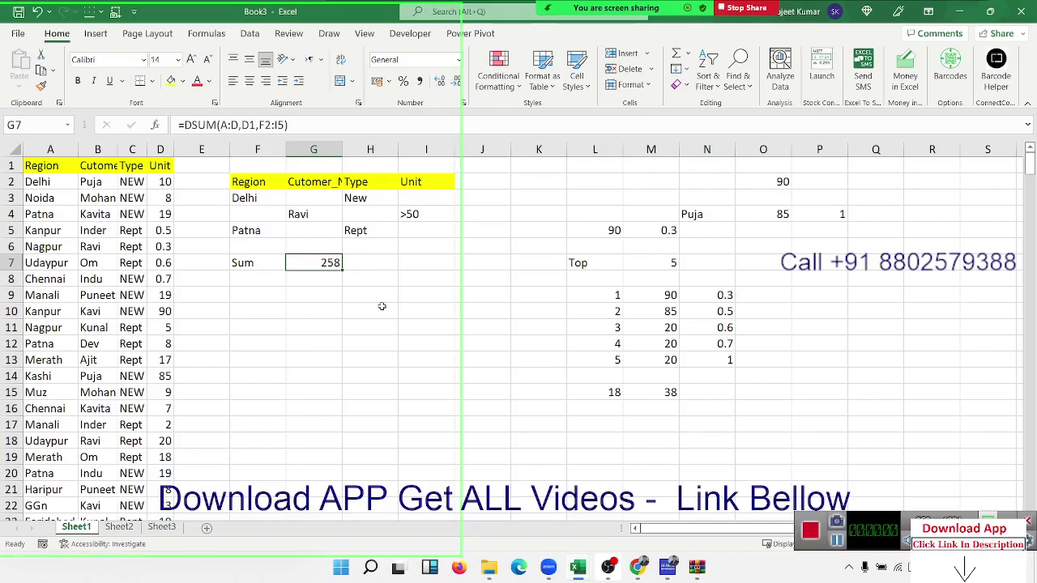
click(291, 327)
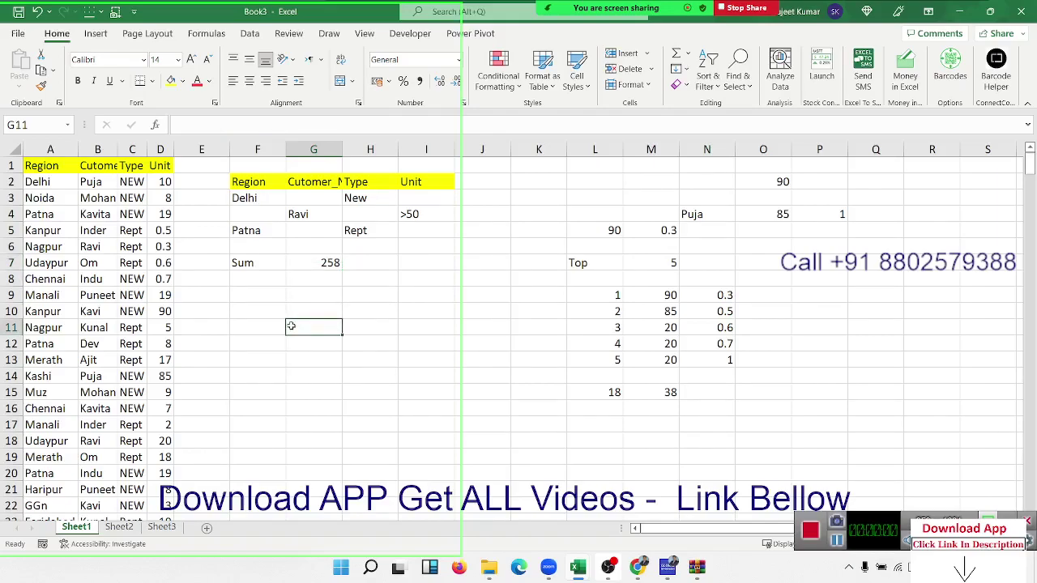
click(320, 271)
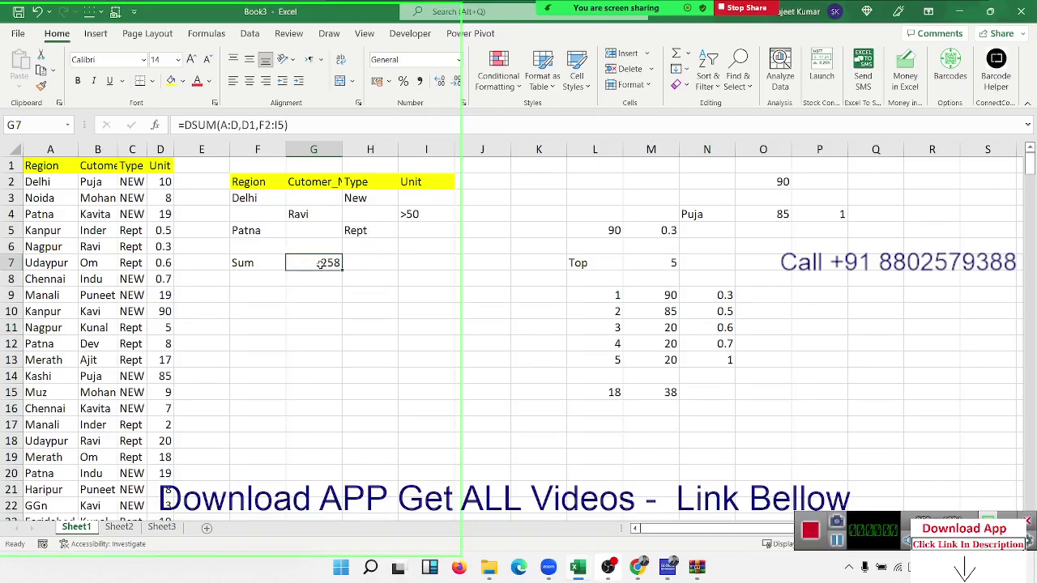
double_click(320, 263)
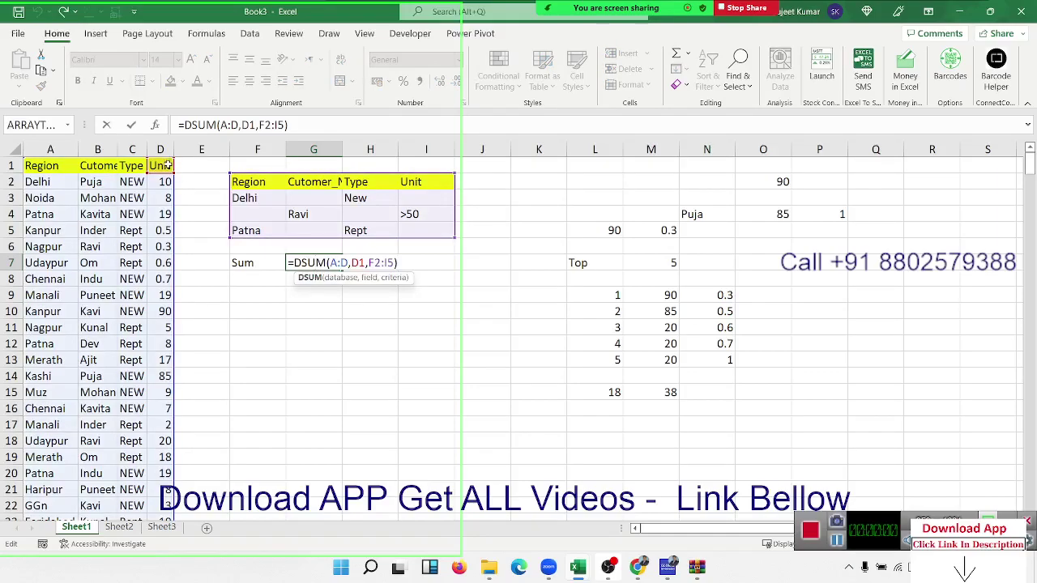
key(ctrl+Return)
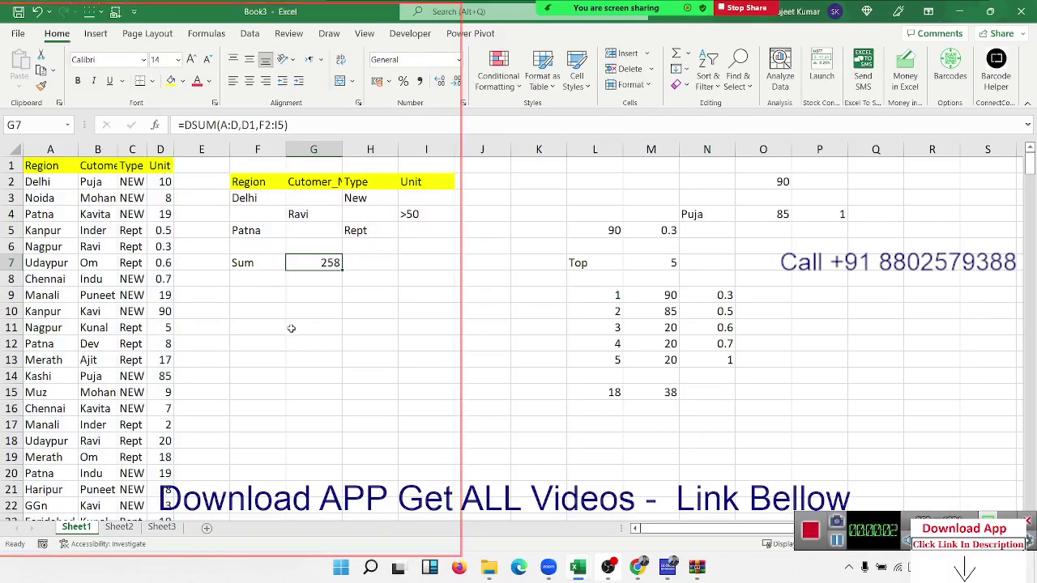
double_click(313, 267)
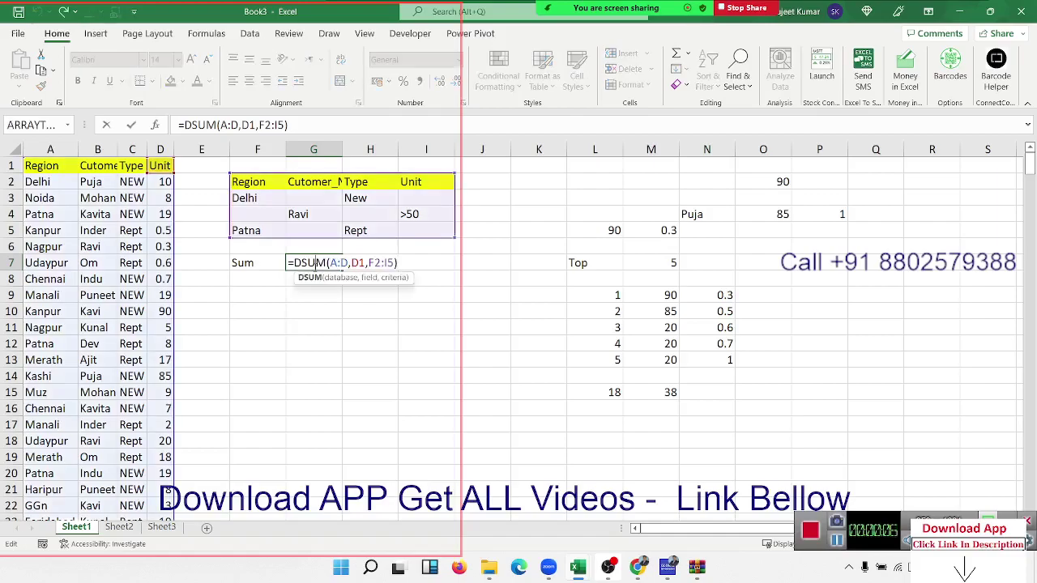
key(Return)
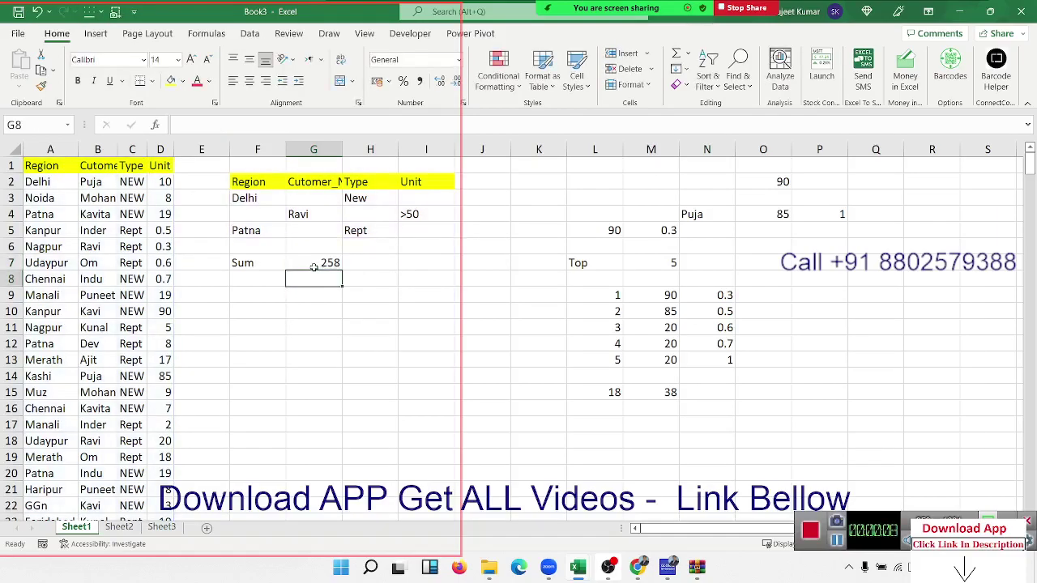
Step: Begin a DAVERAGE formula in G8 using columns A:D as the database
text(=)
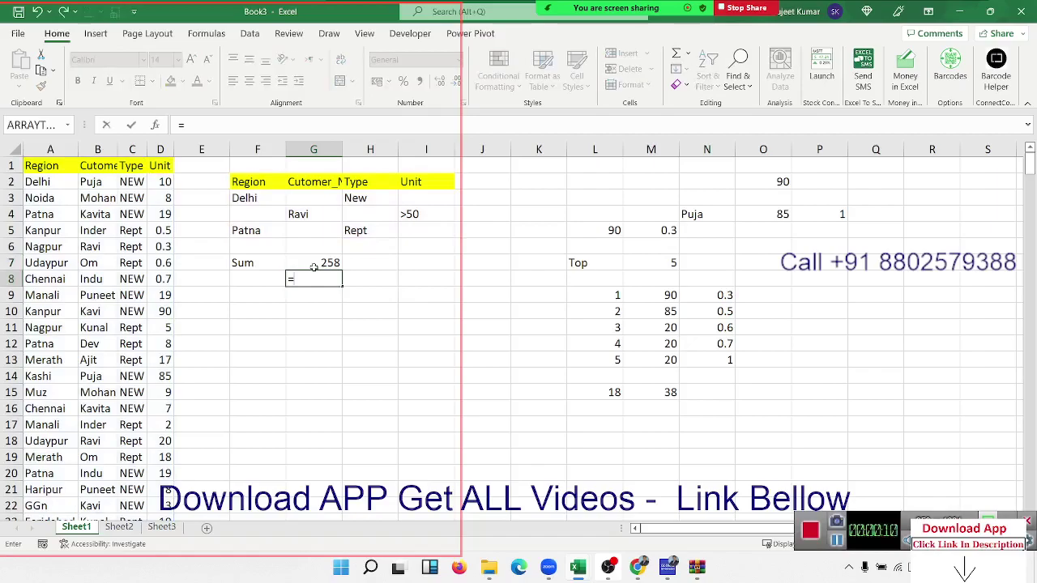
text(dv)
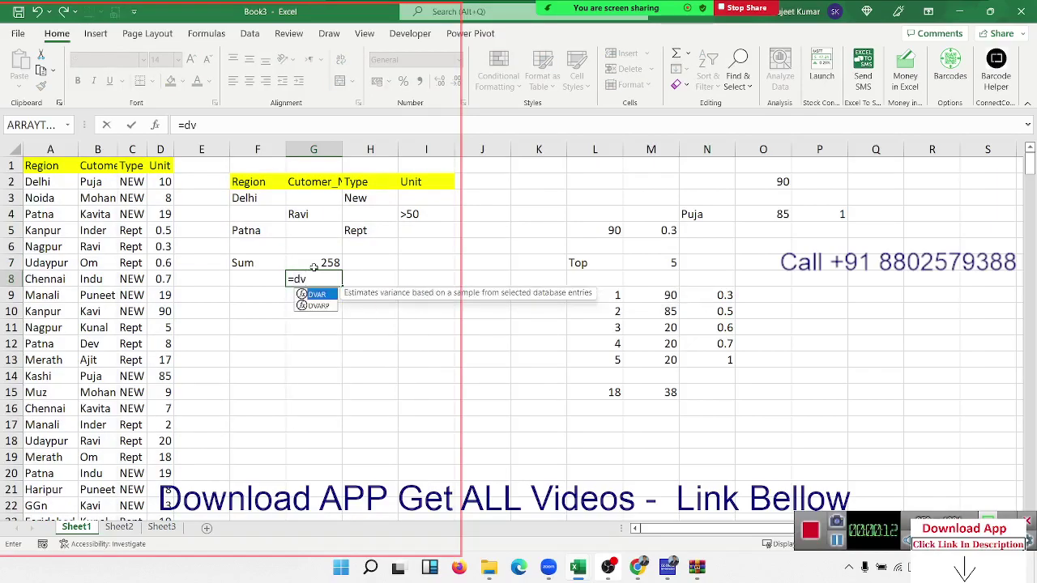
key(BackSpace)
text(a)
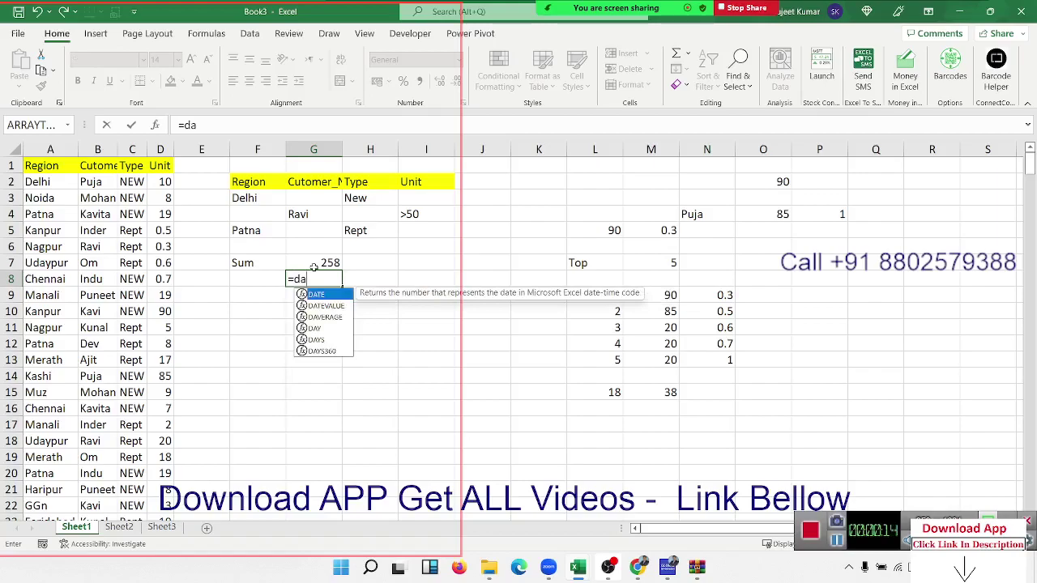
key(Down)
key(Down)
key(Tab)
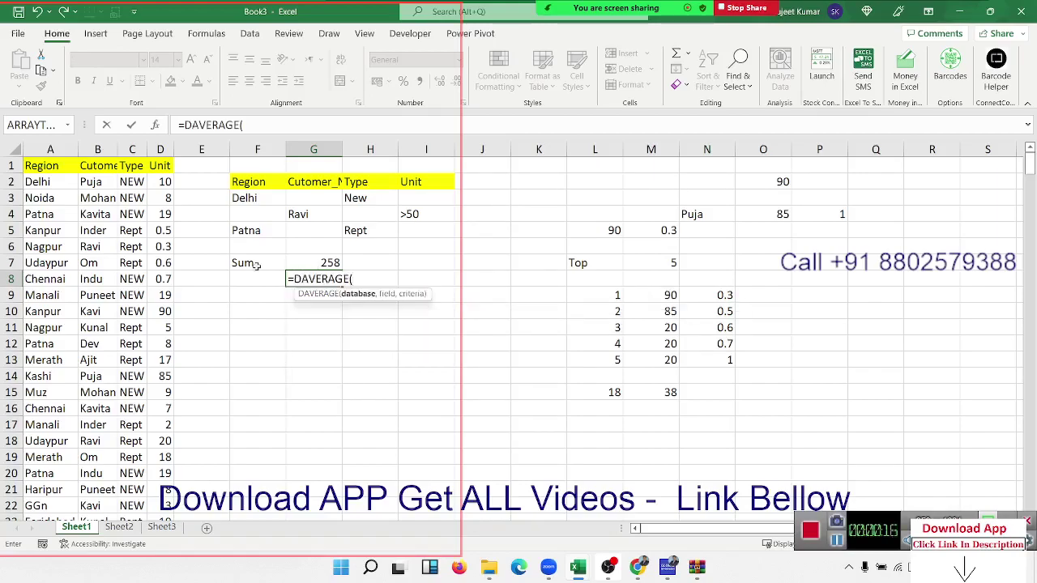
drag(49, 153, 153, 160)
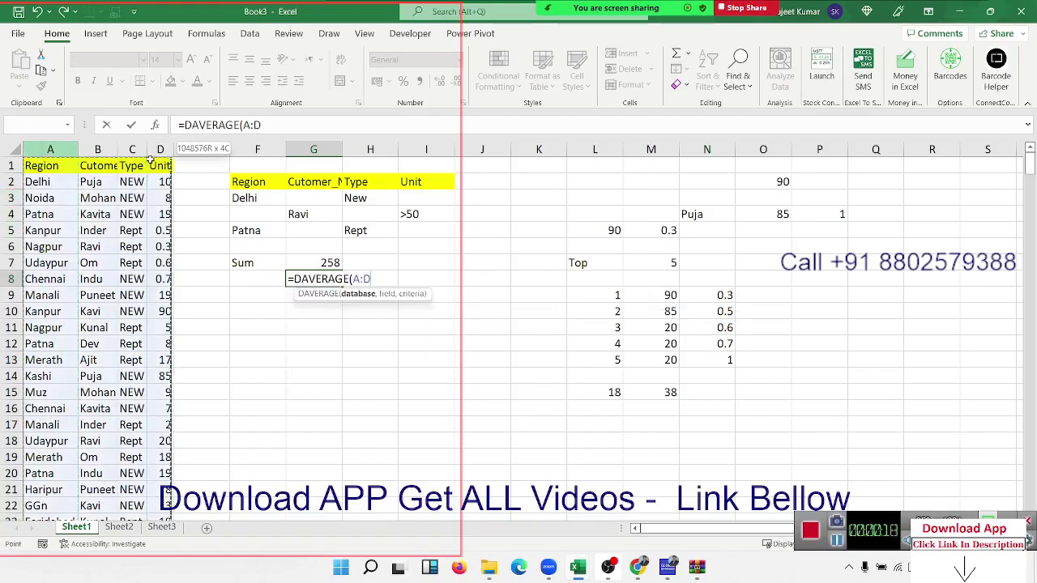
Step: Average the "Unit" field against criteria F2:I5 so G8 shows 8.6
text(,)
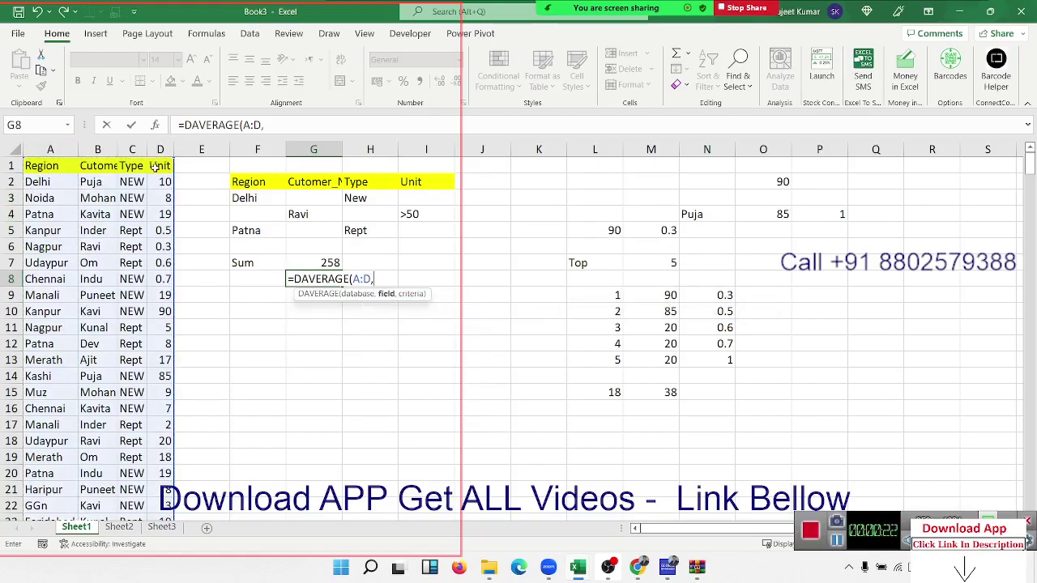
click(156, 165)
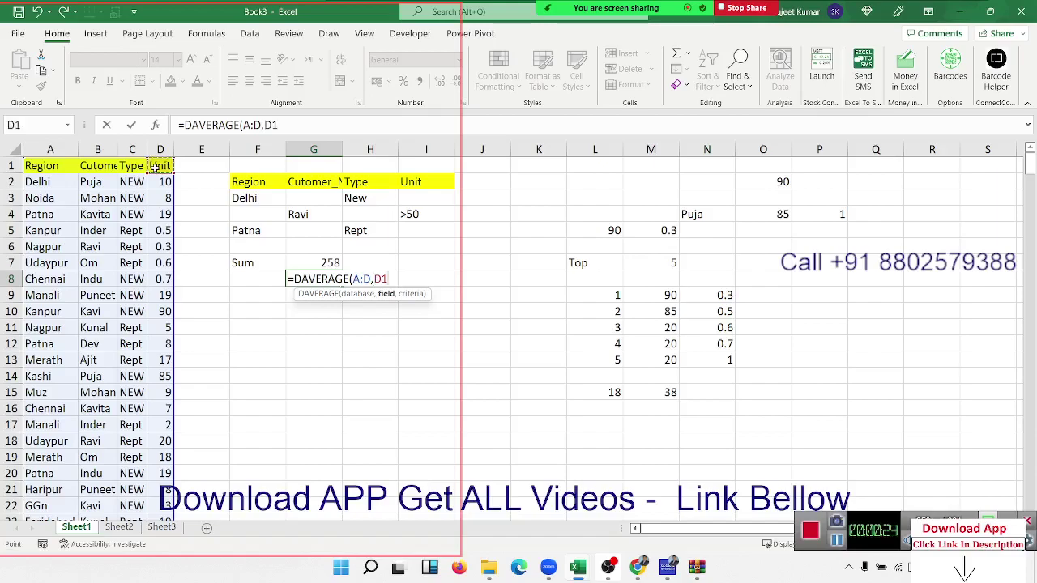
key(BackSpace)
key(BackSpace)
text(")
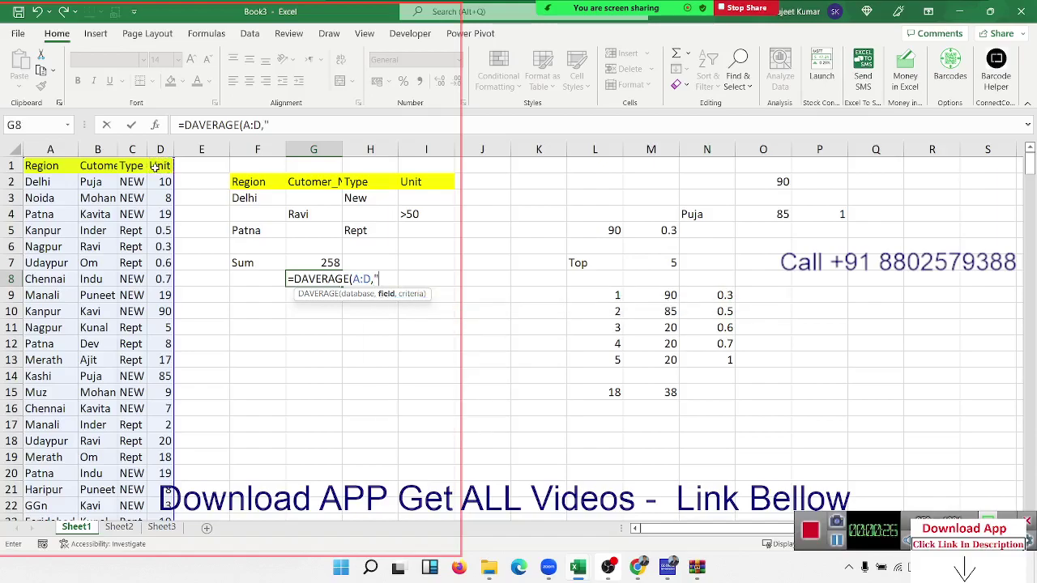
text(Unit")
text(,)
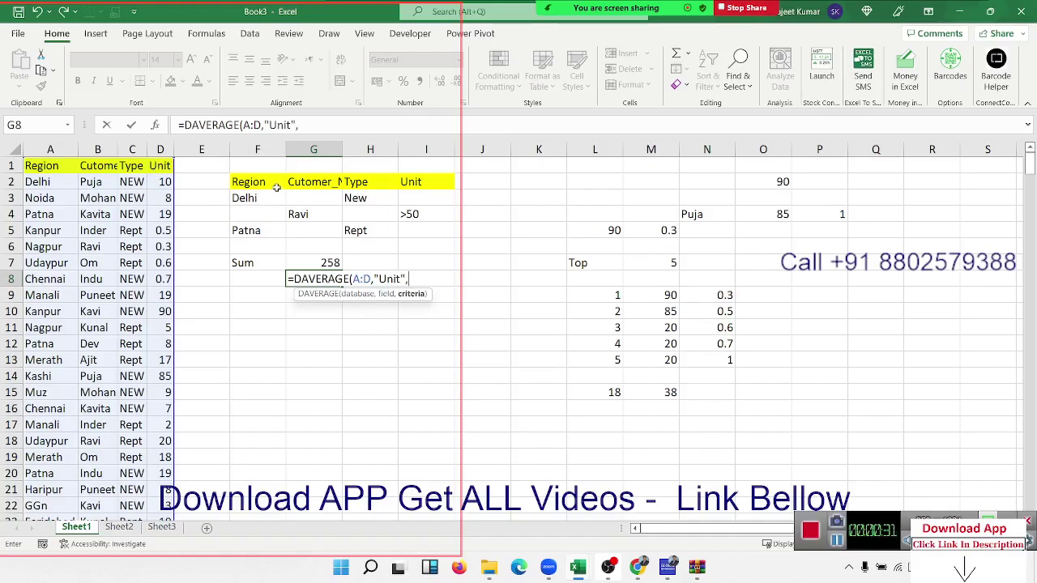
drag(242, 183, 414, 226)
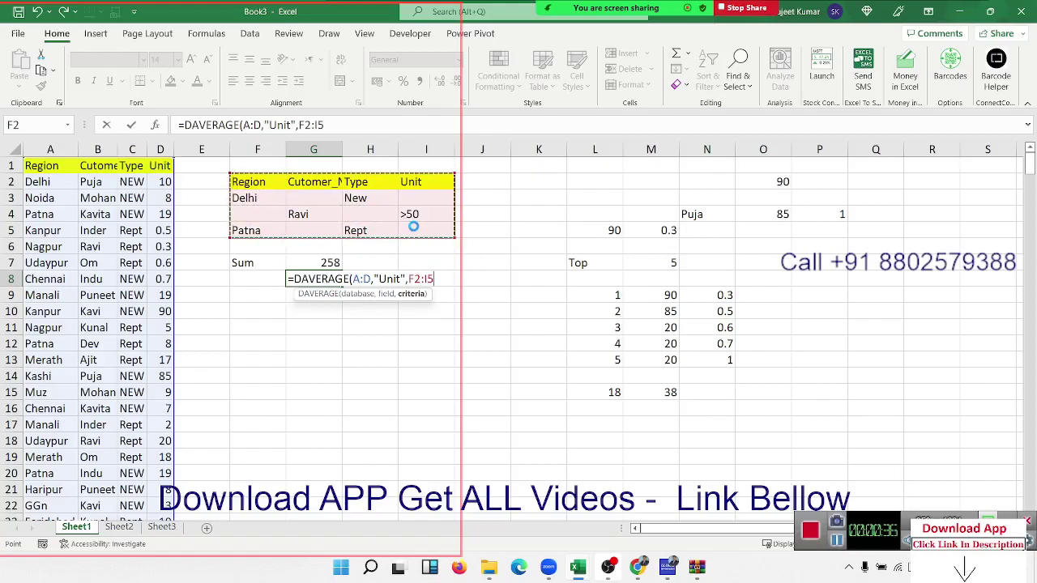
key(Return)
key(Up)
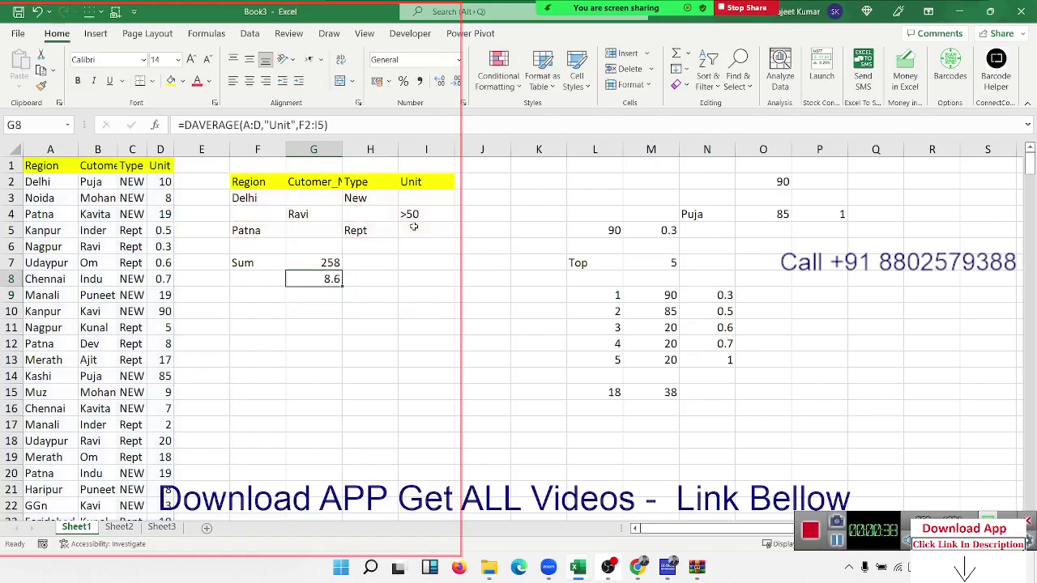
key(Down)
Step: Enter =DCOUNT(A:D,D1,F2:I5) in G9, returning 30
text(=)
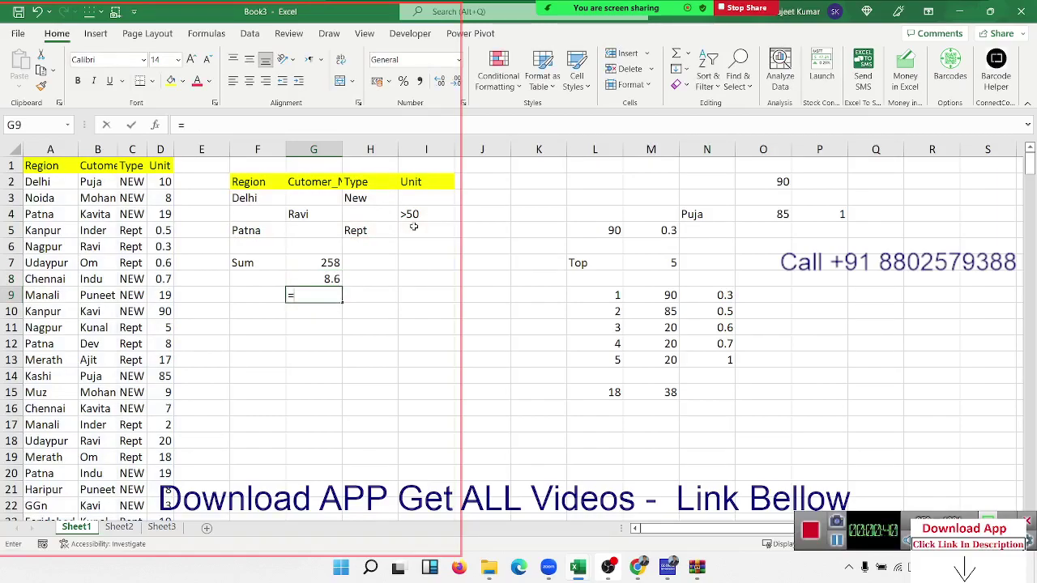
text(dcou)
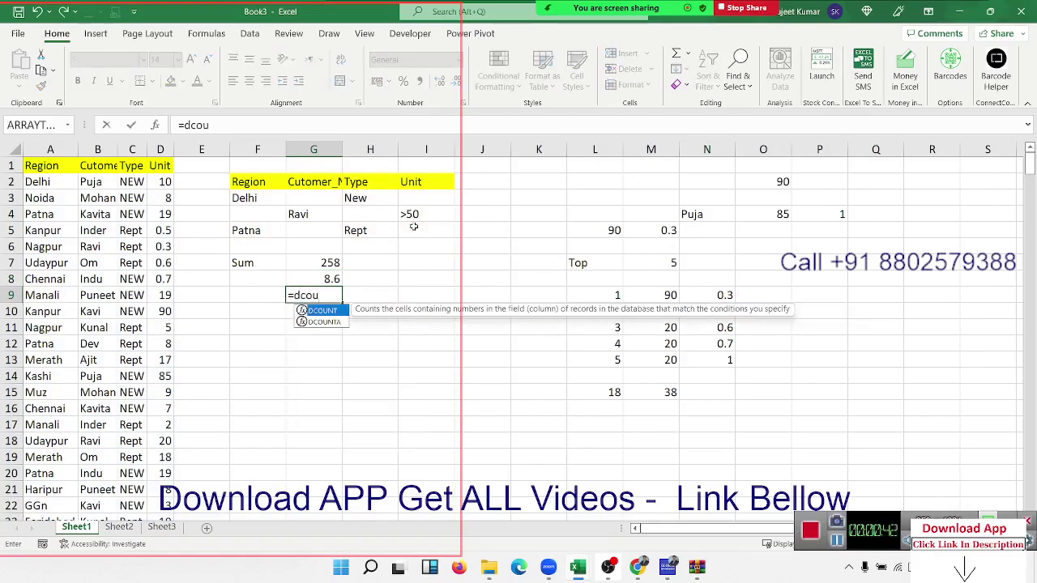
key(Tab)
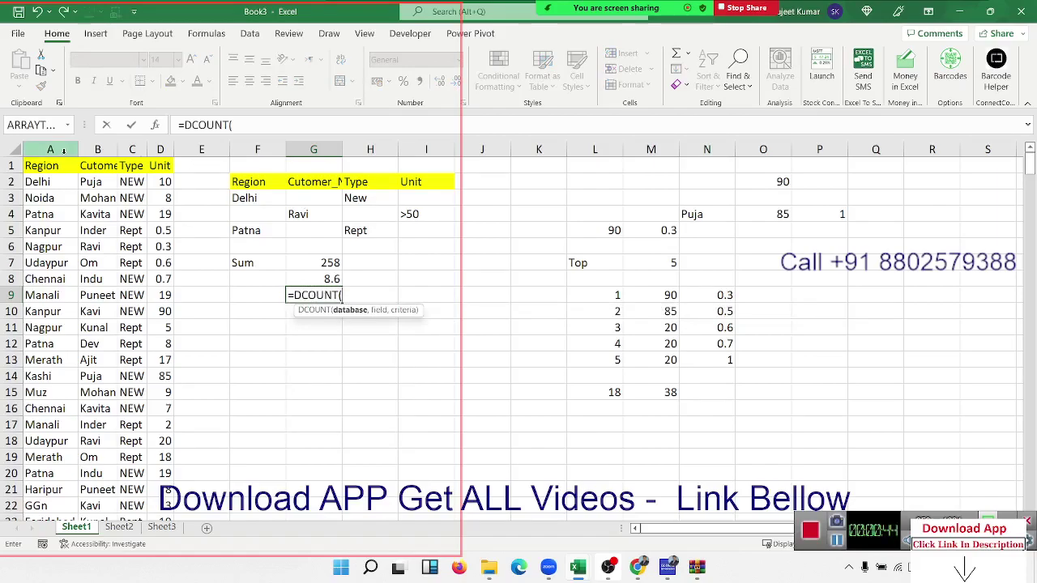
click(64, 153)
drag(64, 153, 152, 165)
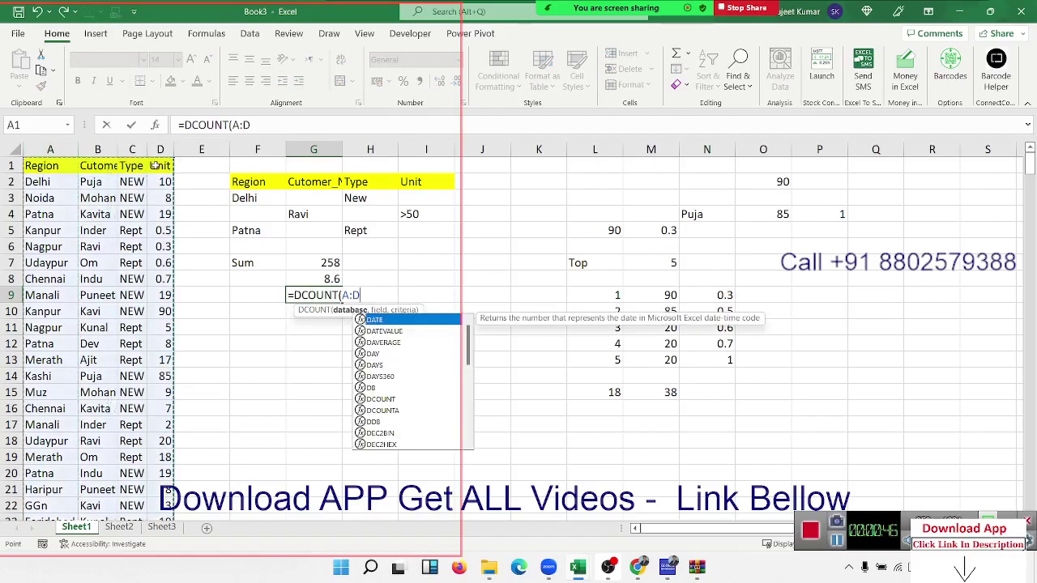
text(,)
click(152, 165)
text(,)
mouse_move(235, 183)
mouse_down()
mouse_move(392, 255)
mouse_move(430, 233)
mouse_up()
key(Return)
Step: Review the G9 DCOUNT formula and its D1 field argument, keeping it unchanged
key(Up)
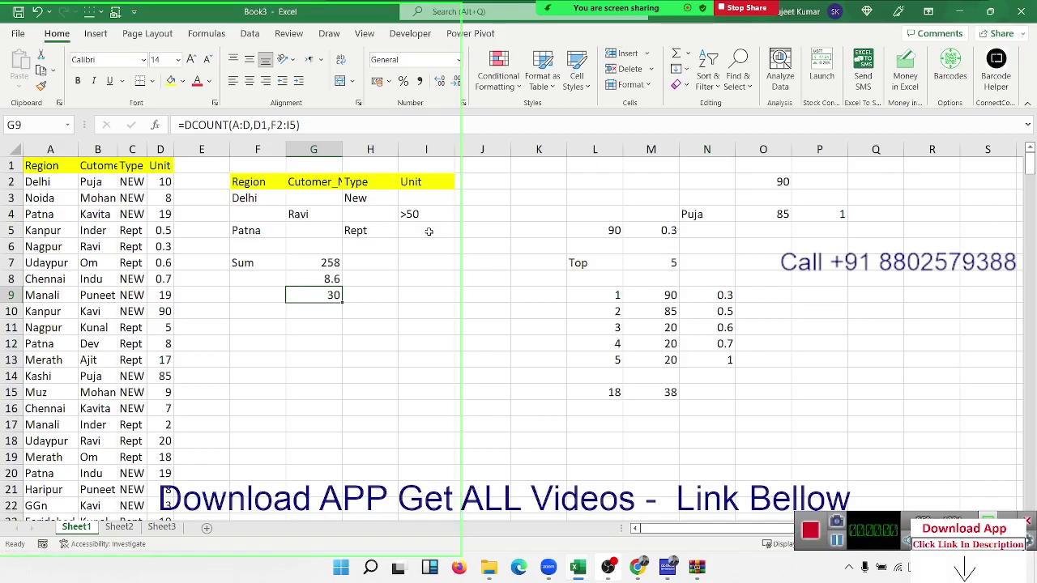
double_click(328, 294)
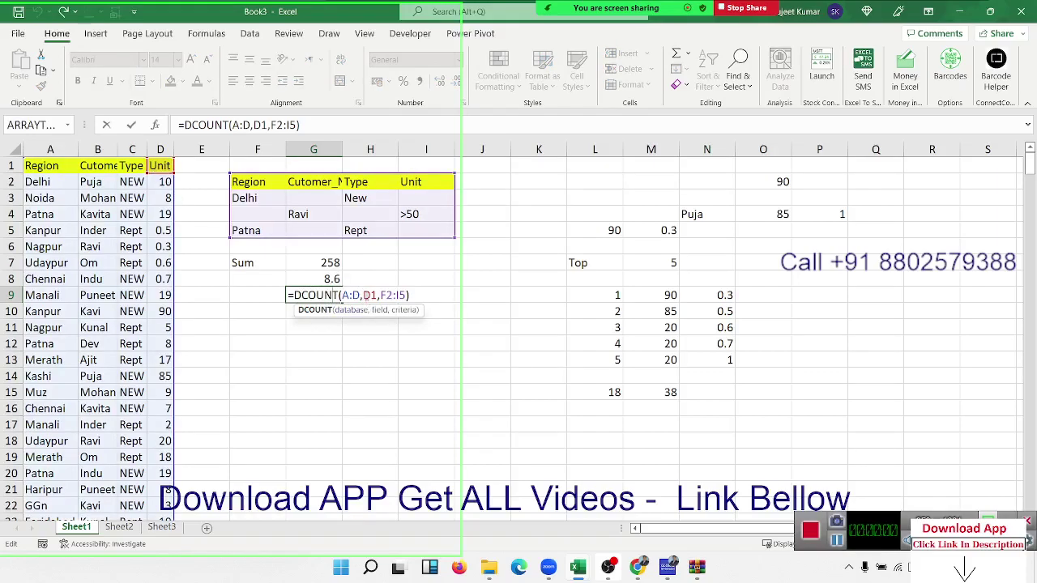
double_click(369, 295)
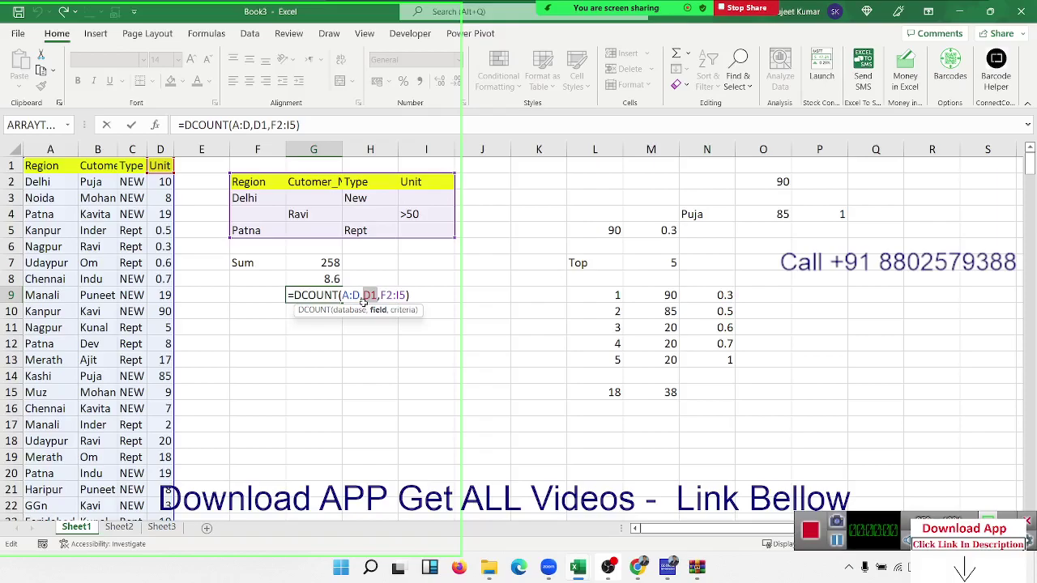
key(Return)
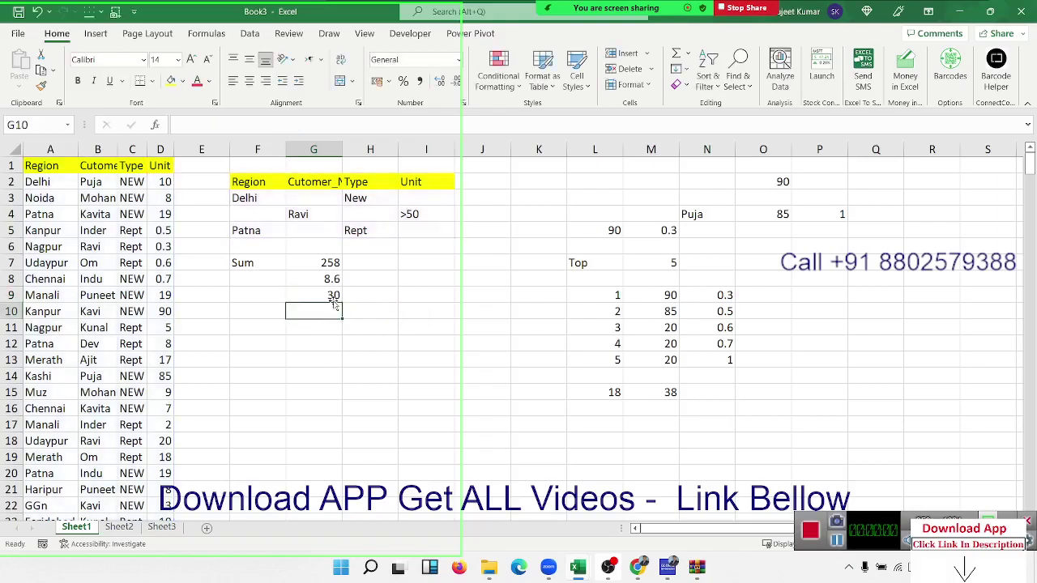
click(339, 296)
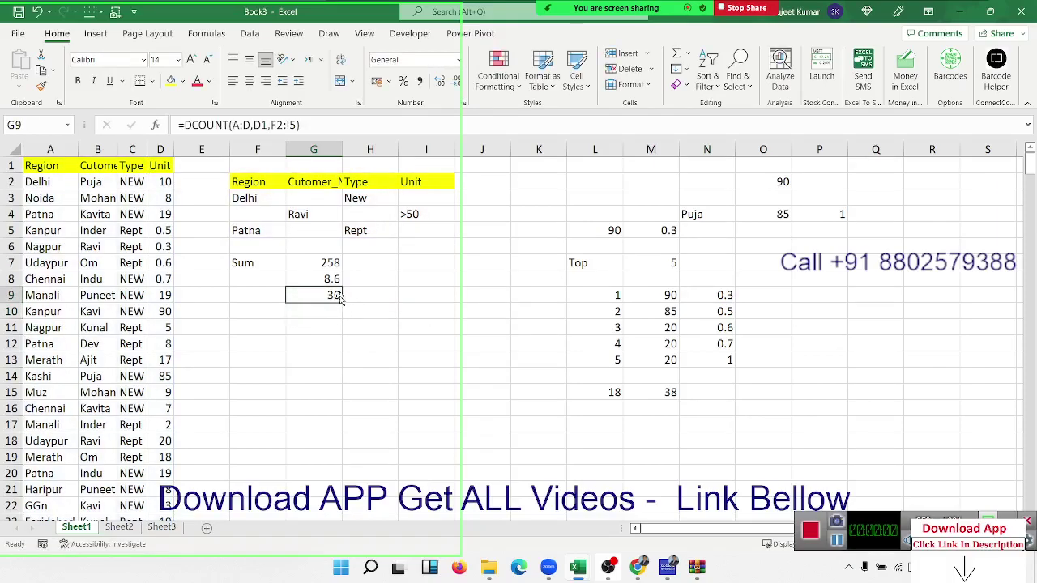
drag(160, 186, 162, 310)
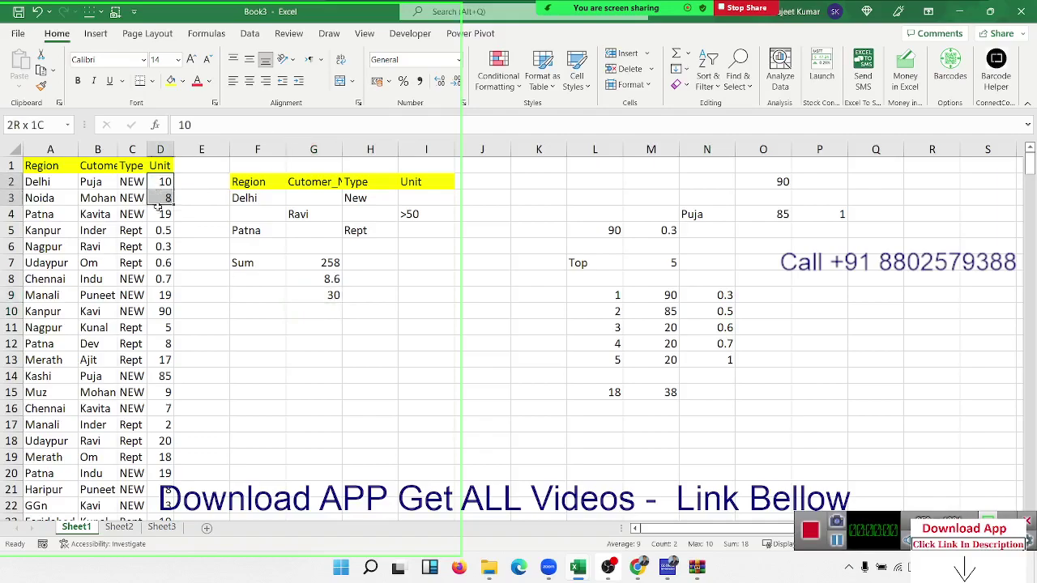
click(254, 212)
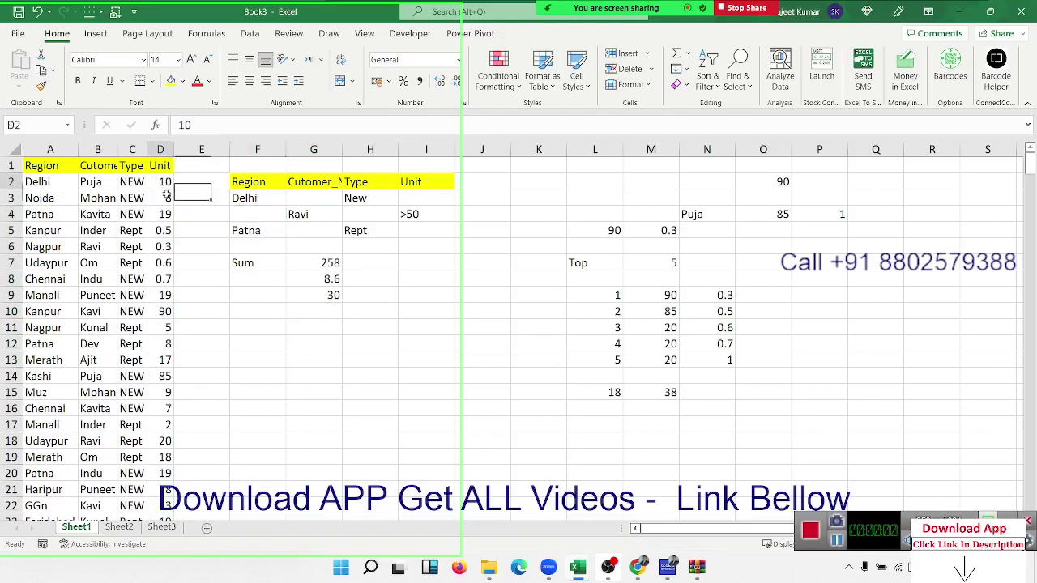
drag(165, 182, 165, 231)
click(162, 215)
click(162, 246)
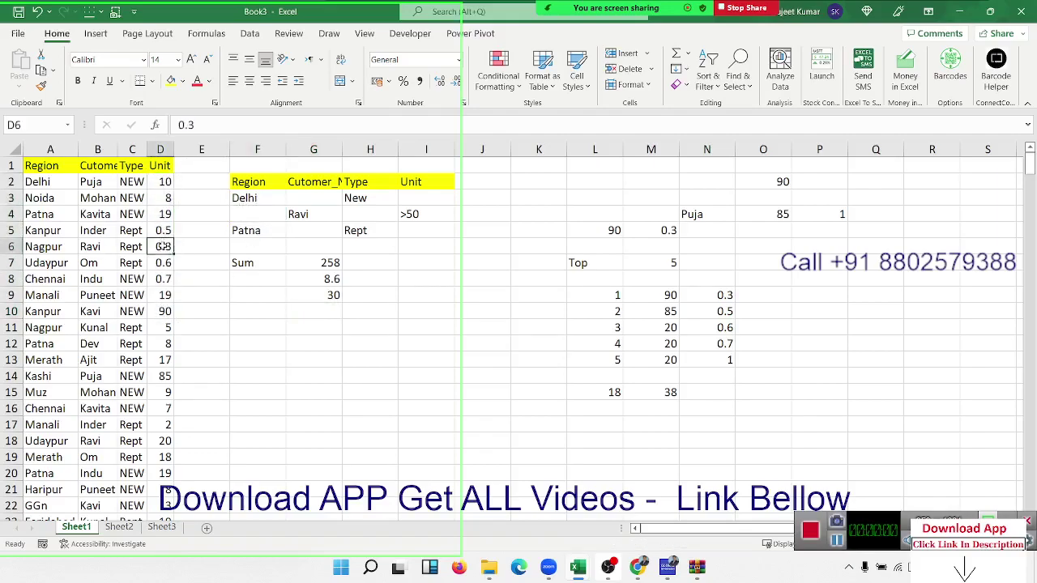
click(165, 183)
drag(165, 183, 166, 198)
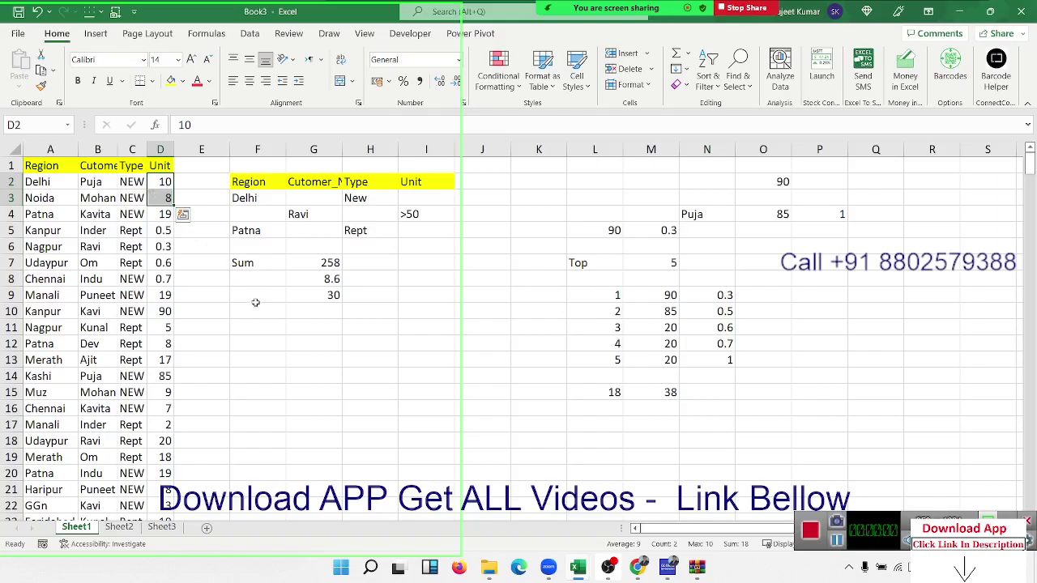
click(86, 280)
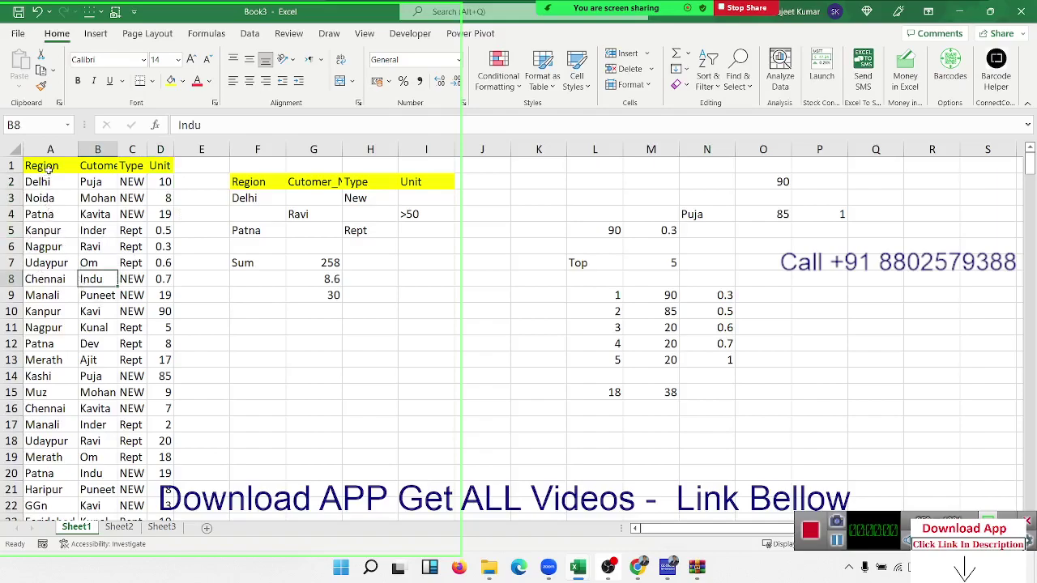
drag(48, 169, 134, 166)
Step: Paste the Region, customer and Type headings into E11:G11
key(ctrl+c)
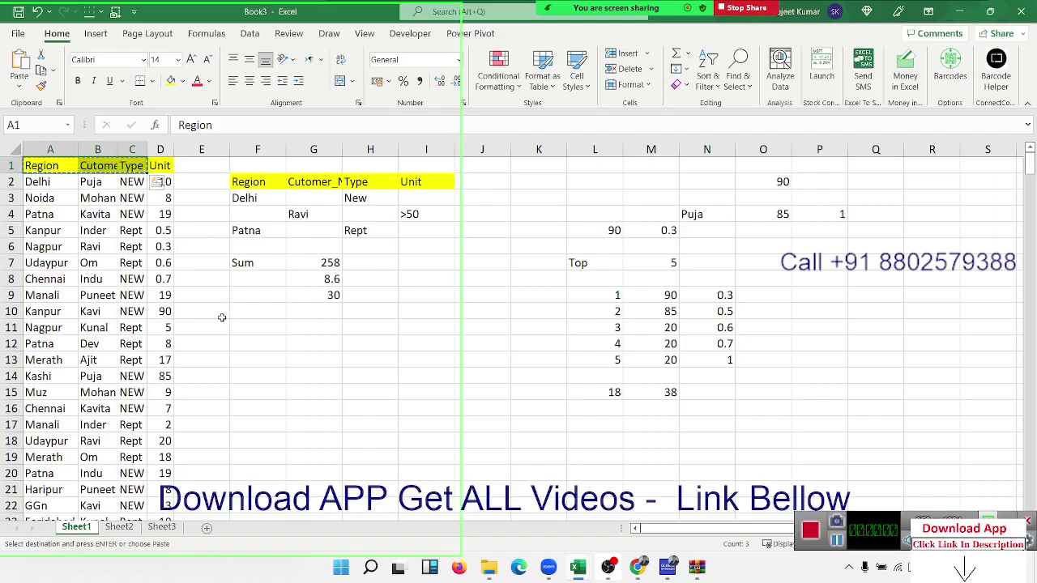
click(221, 327)
key(ctrl+v)
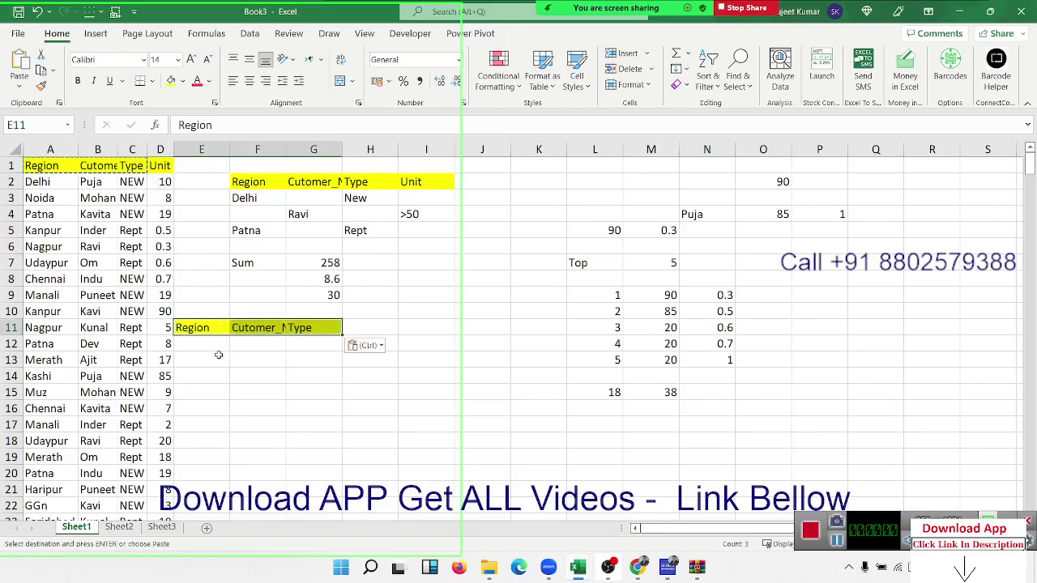
Step: Copy Manali from A9 into E12 and the customer name from B9 into F12
click(55, 298)
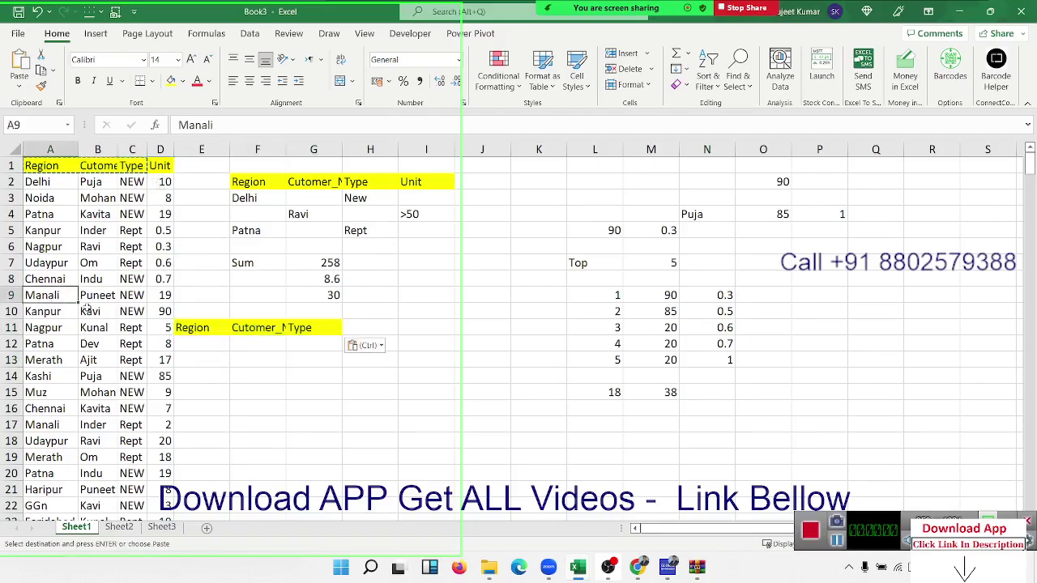
key(ctrl+c)
click(207, 344)
key(ctrl+v)
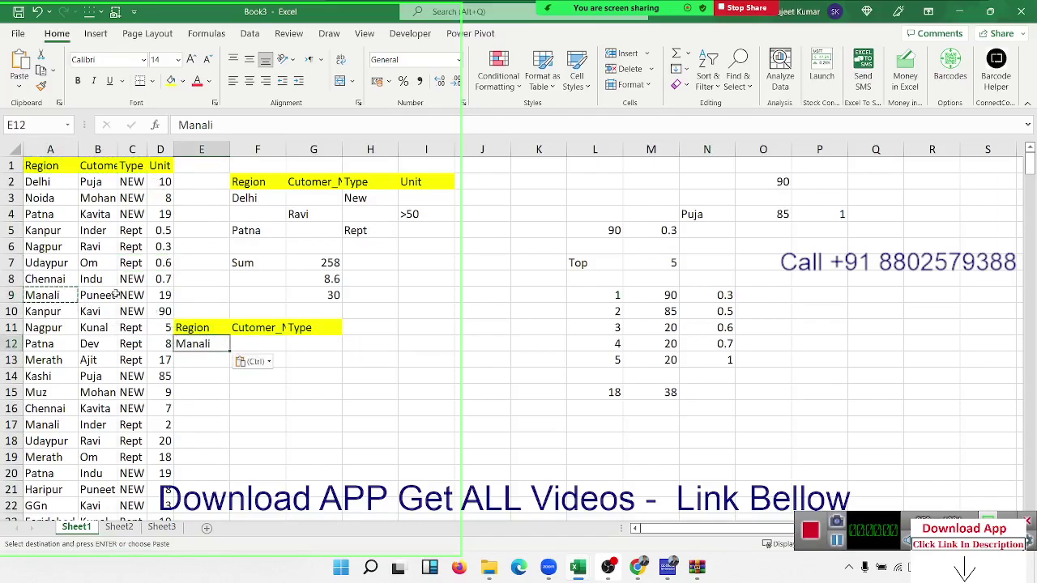
click(114, 295)
key(ctrl+c)
click(243, 342)
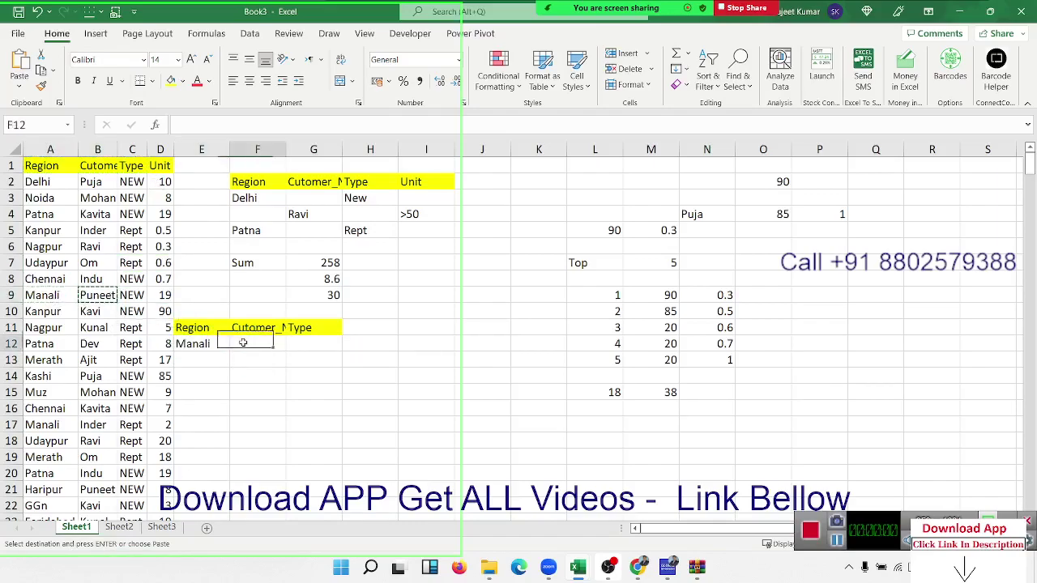
key(ctrl+v)
Step: Enter NEW in G12 and the heading Unit in H11
click(304, 343)
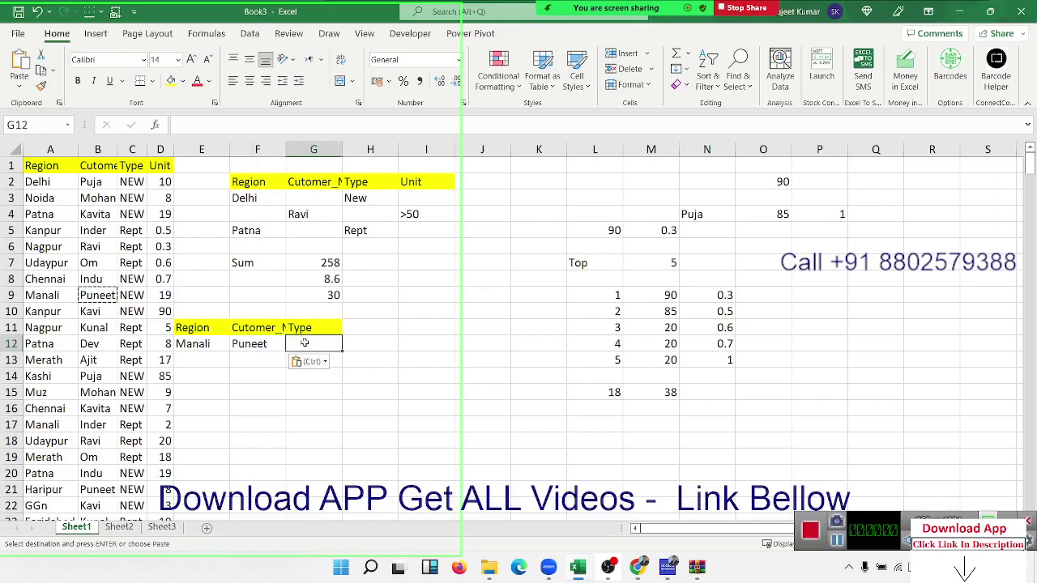
text(NEW)
key(Tab)
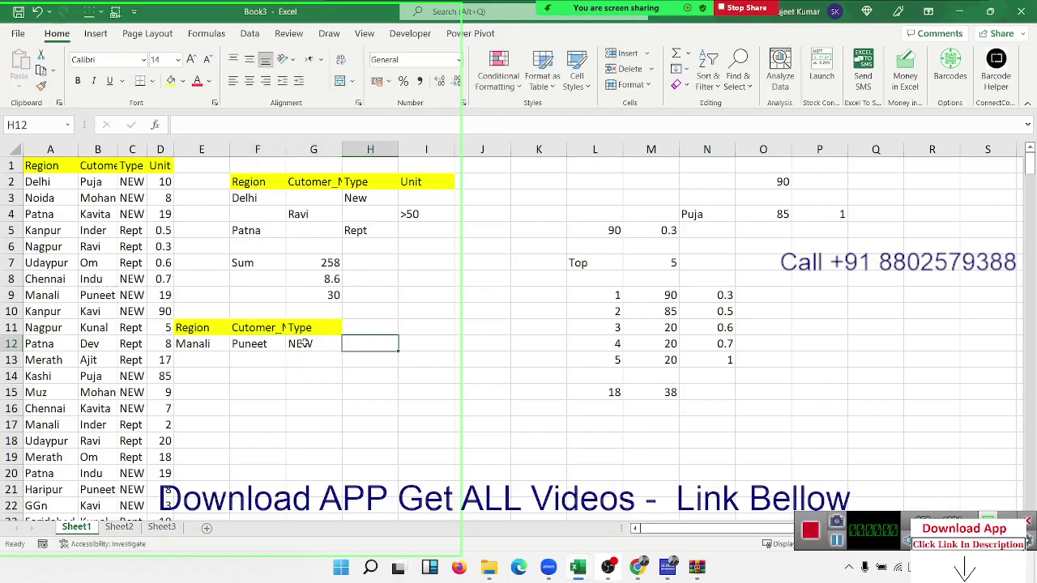
key(Up)
text(Unk)
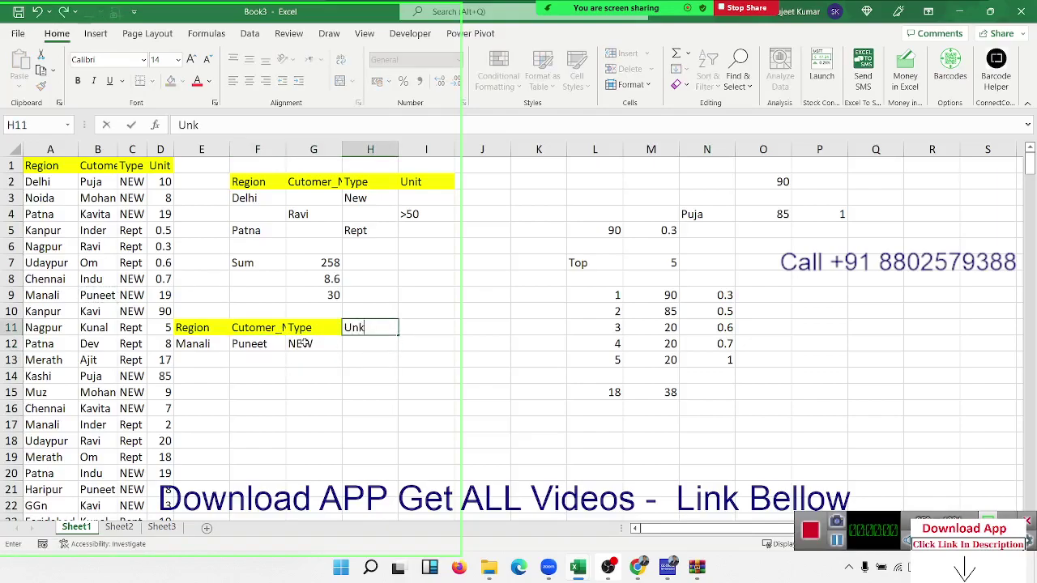
key(BackSpace)
text(it)
click(298, 386)
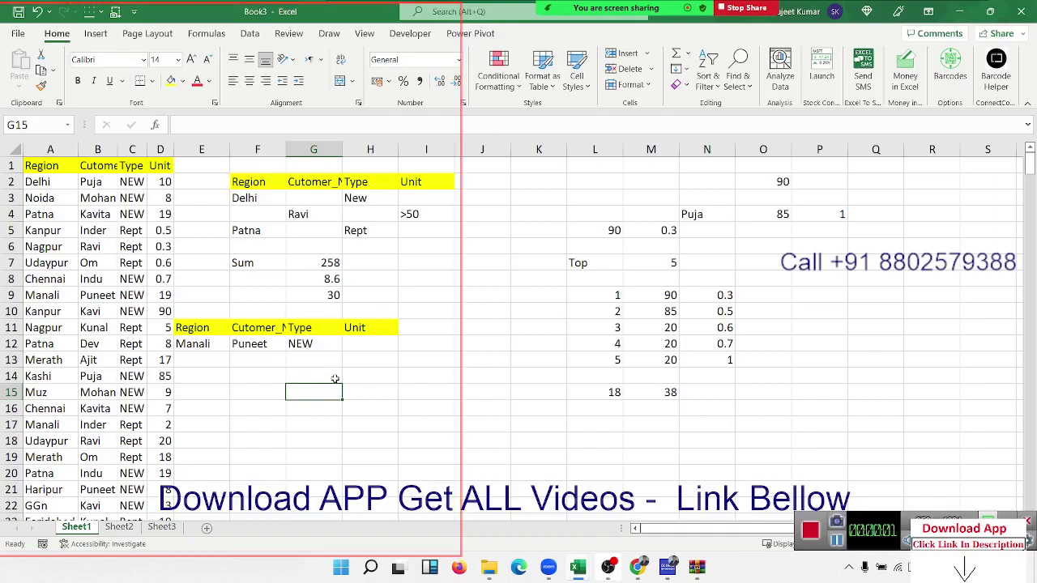
Step: Check the E12 and G12 criteria entries and the empty Unit cell H12
click(348, 343)
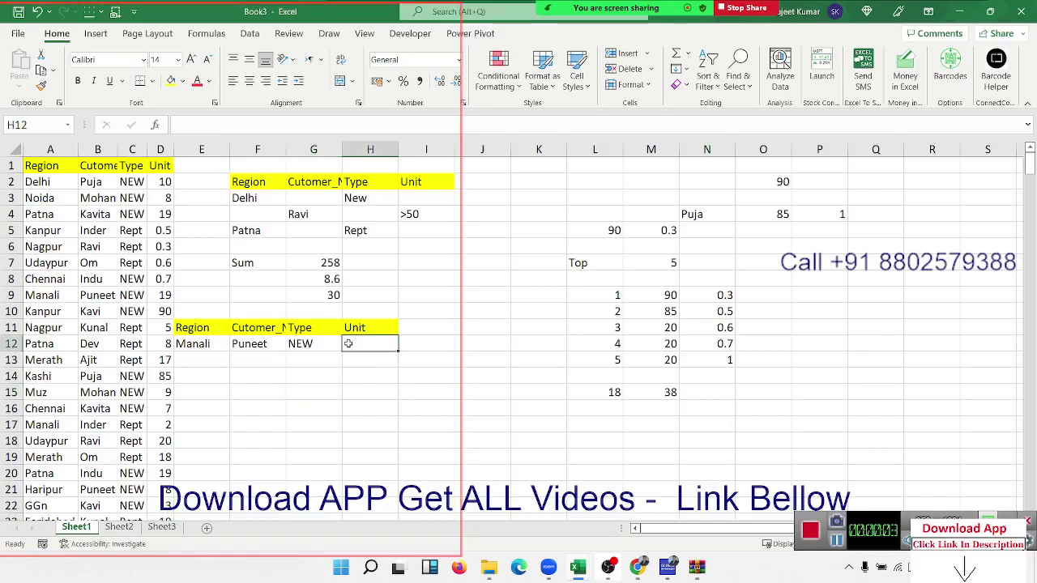
click(214, 347)
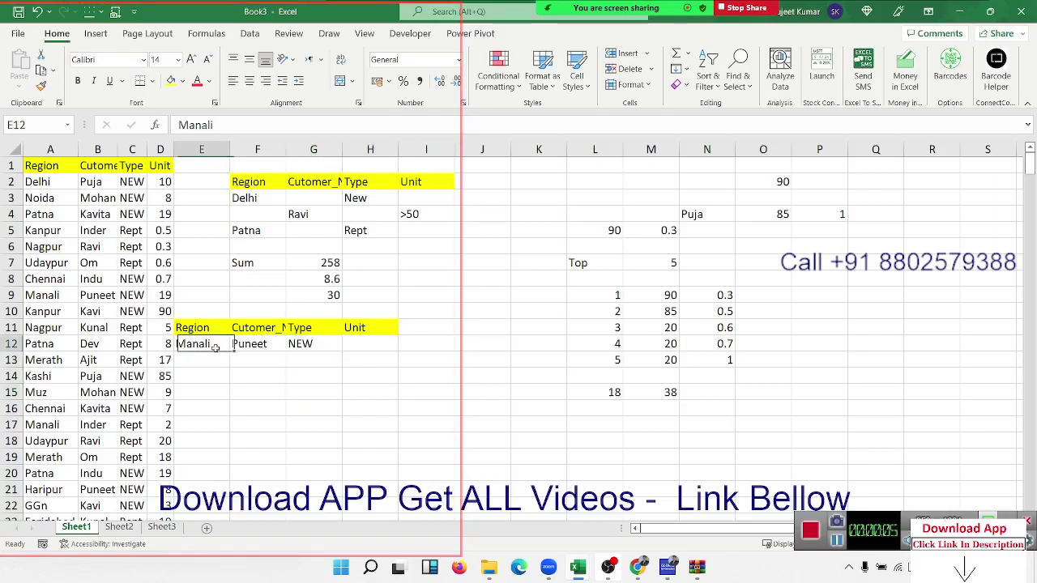
click(252, 357)
click(295, 344)
click(354, 344)
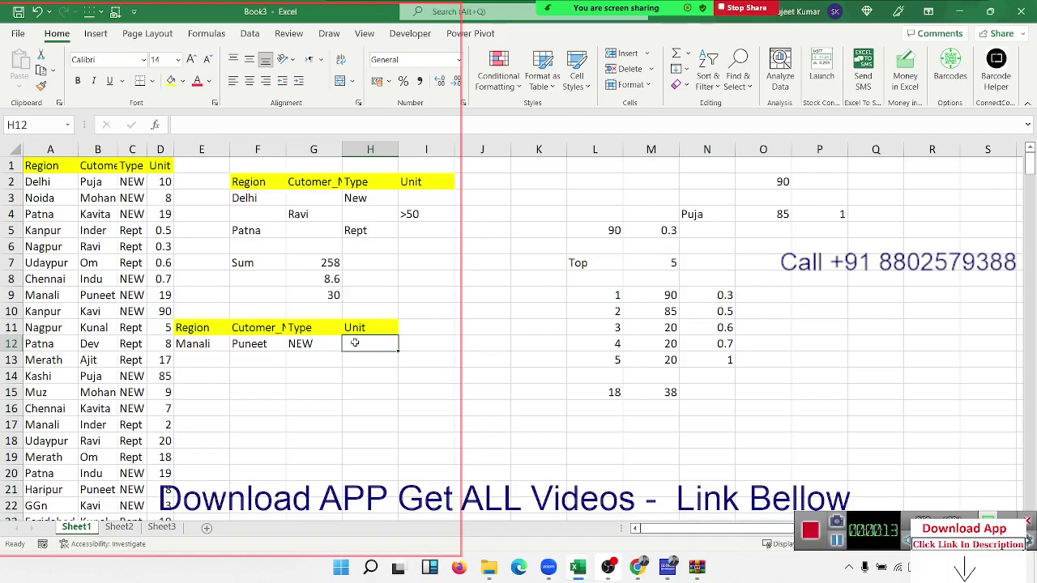
Step: Enter =DGET(A:D,D1,E11:G12) in H12, returning #NUM!, and highlight the row 9 record
text(=)
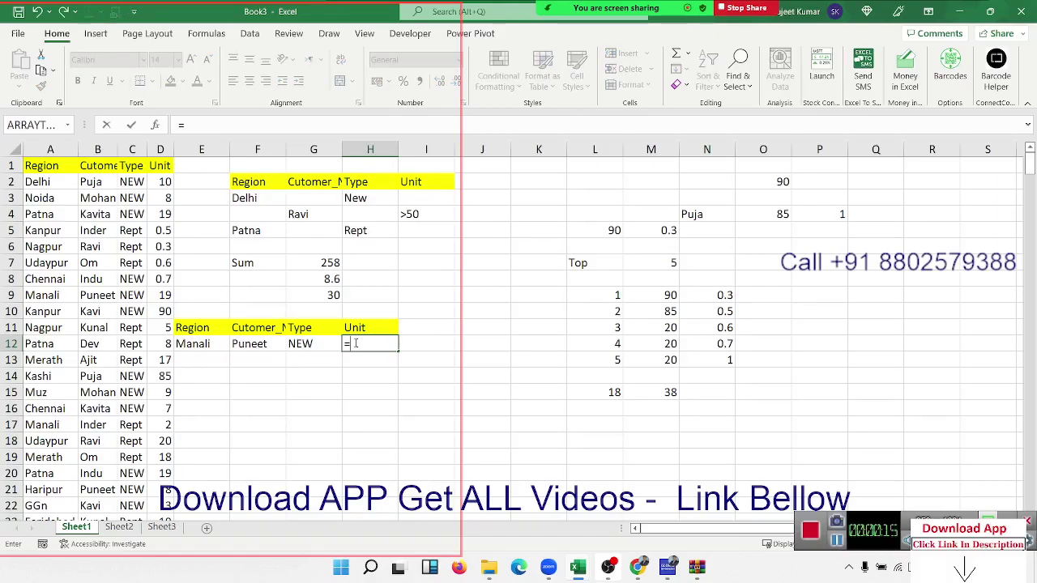
text(un)
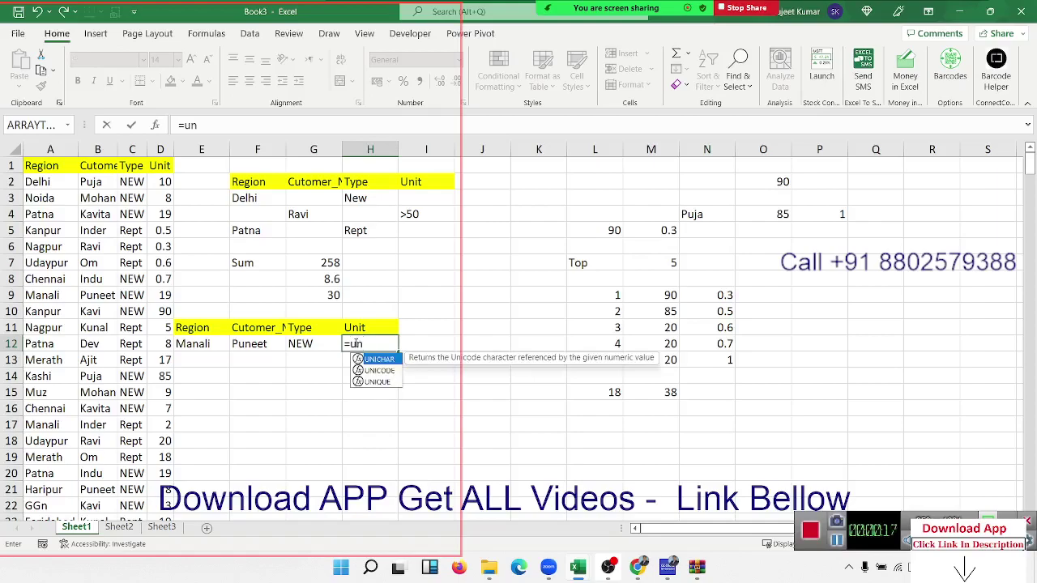
key(BackSpace)
key(BackSpace)
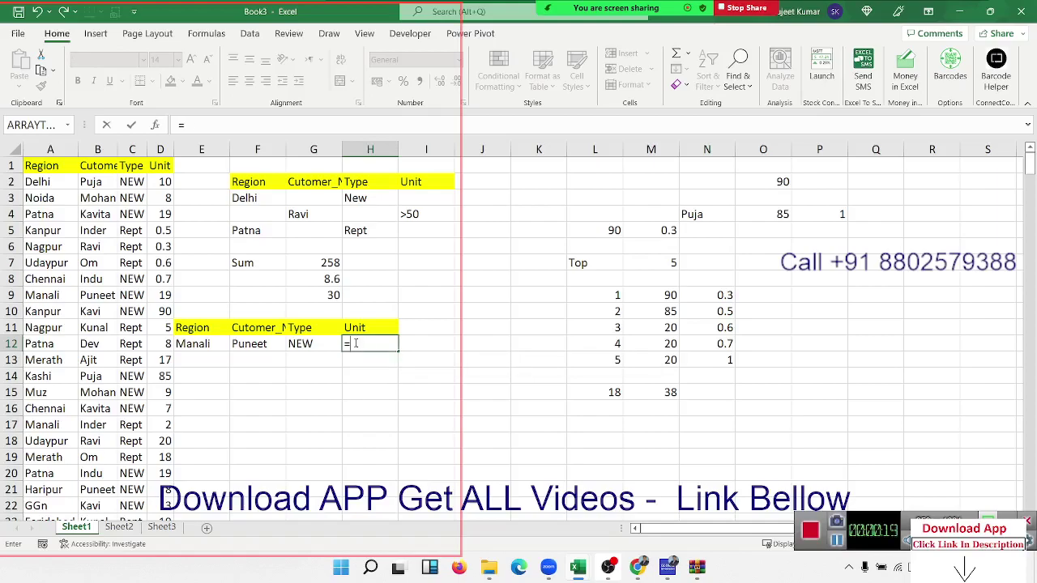
text(dg)
key(Tab)
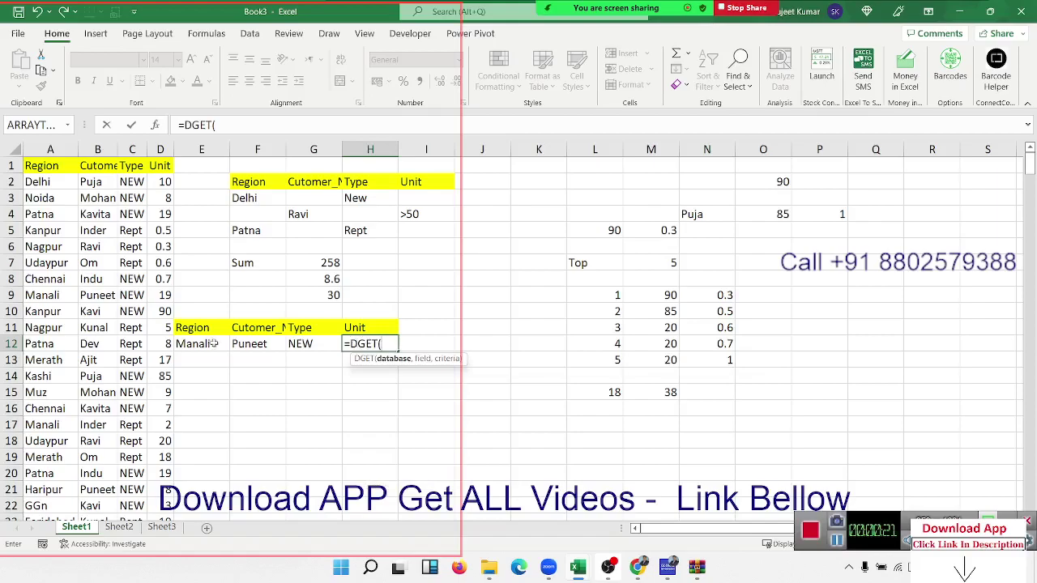
drag(50, 149, 148, 149)
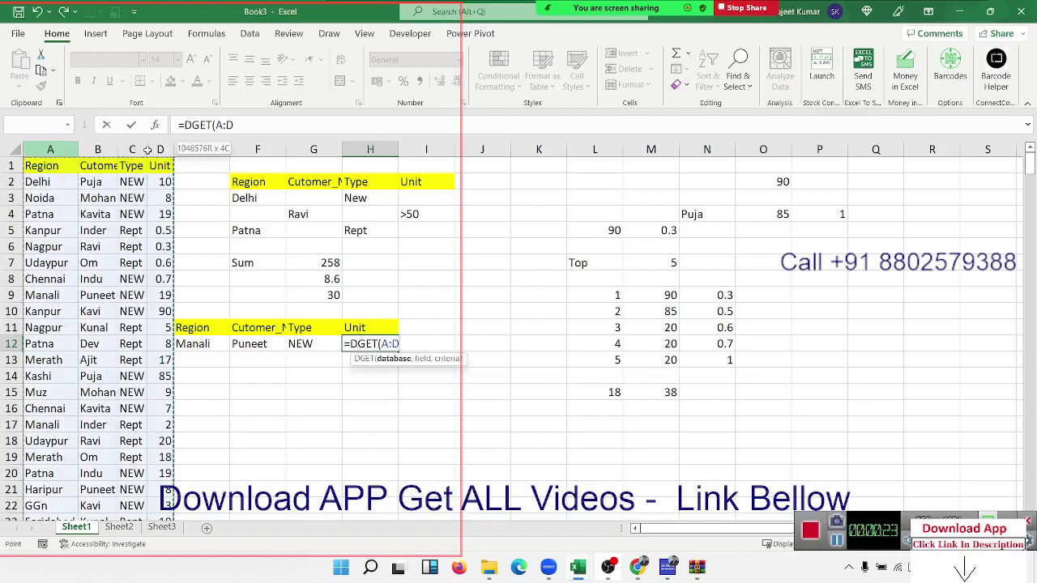
text(,)
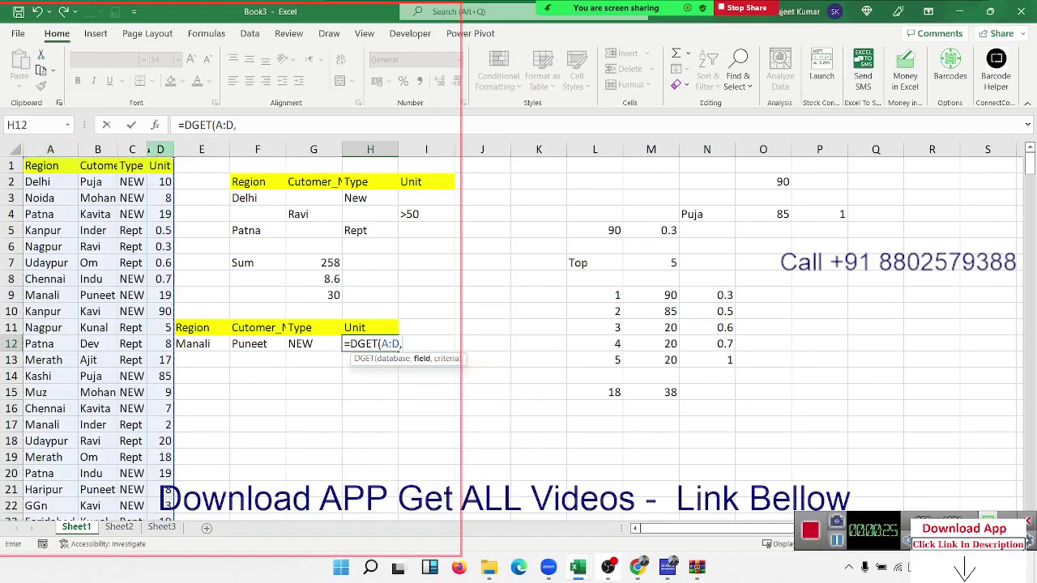
click(166, 165)
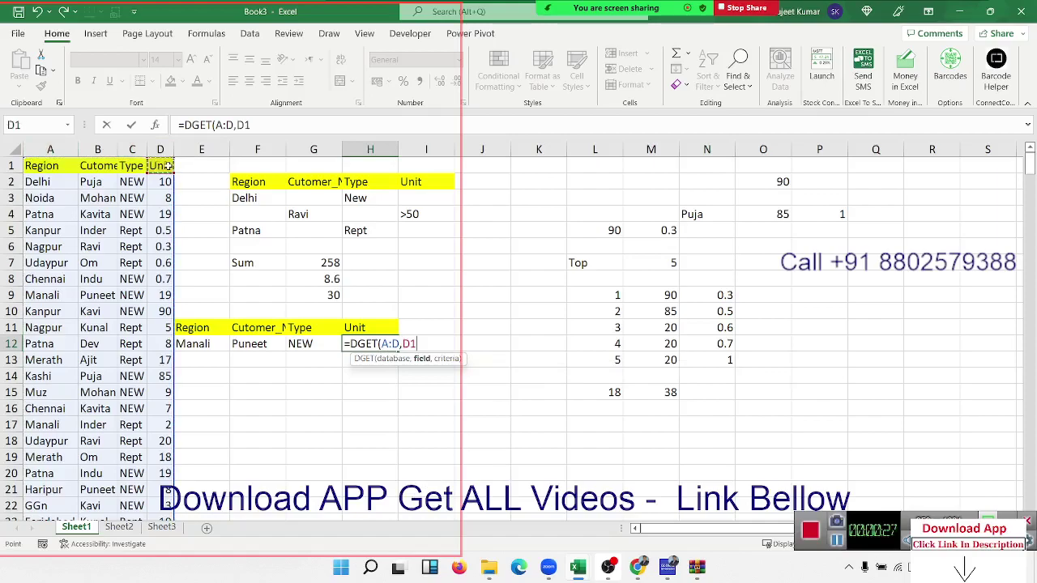
text(,)
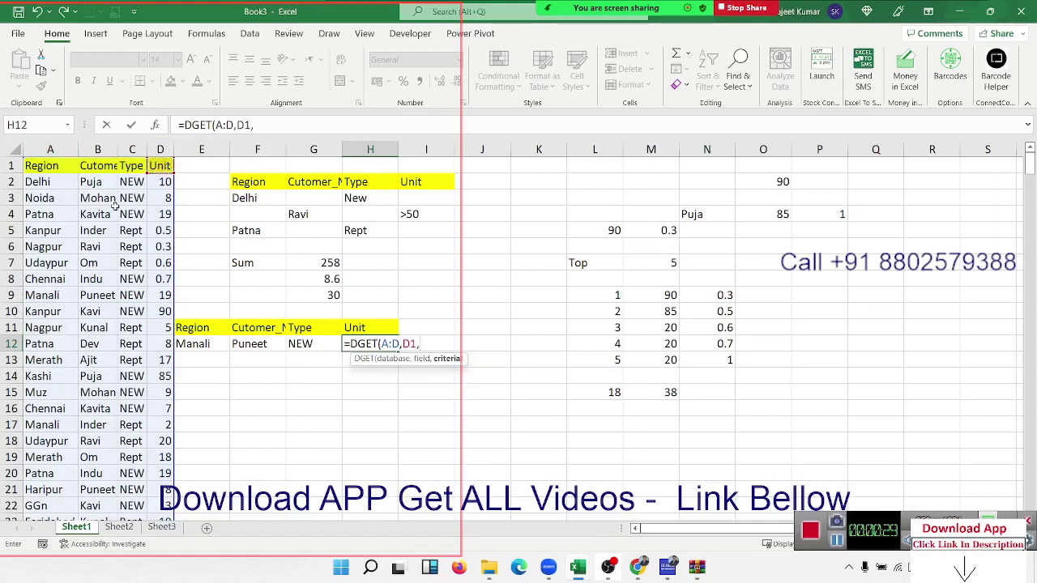
drag(194, 327, 306, 343)
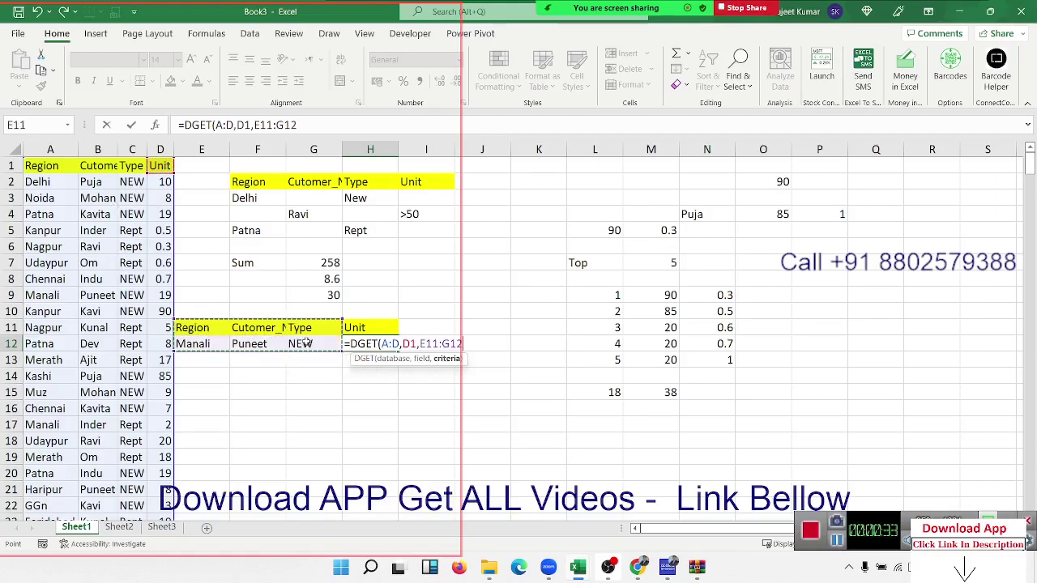
key(Return)
key(Up)
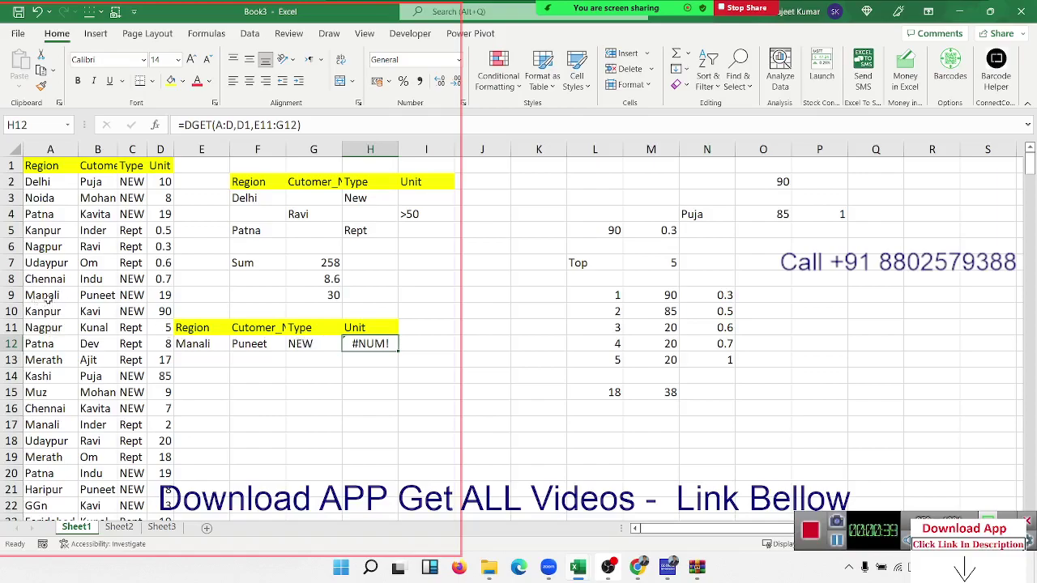
drag(47, 298, 124, 295)
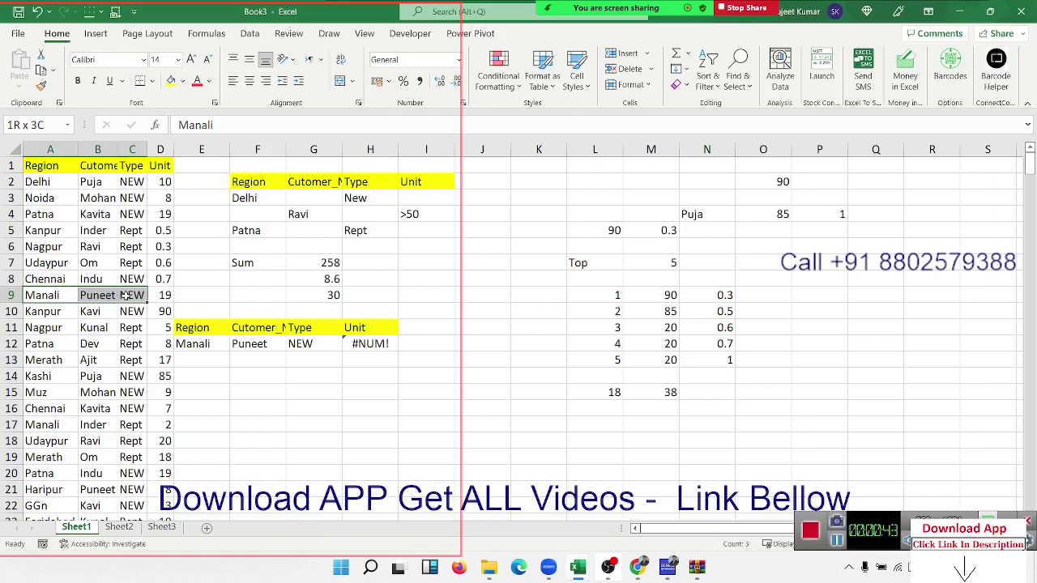
Step: Replace the customer name in B9 with a new name
click(108, 294)
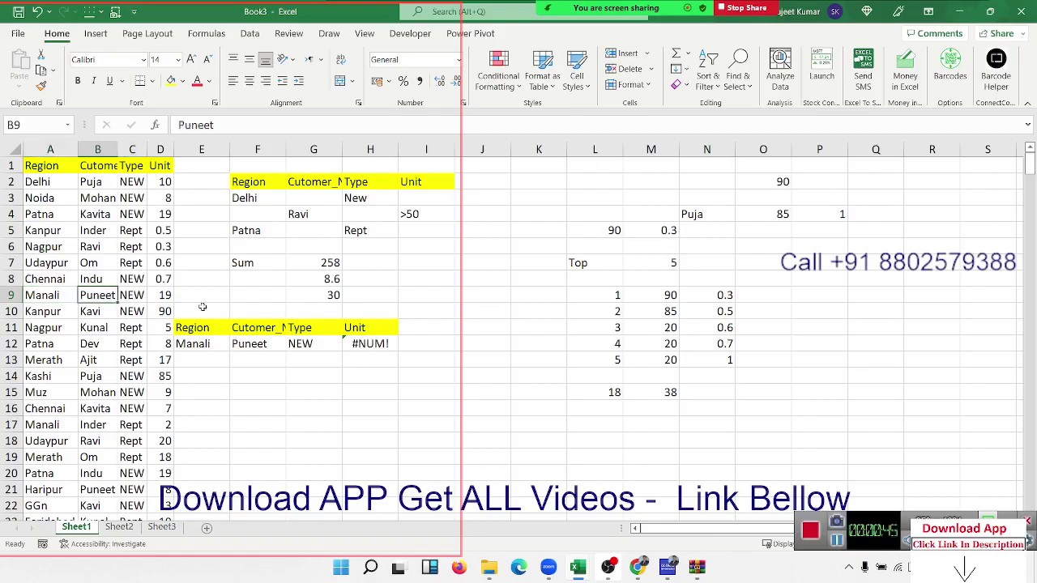
text(Suje)
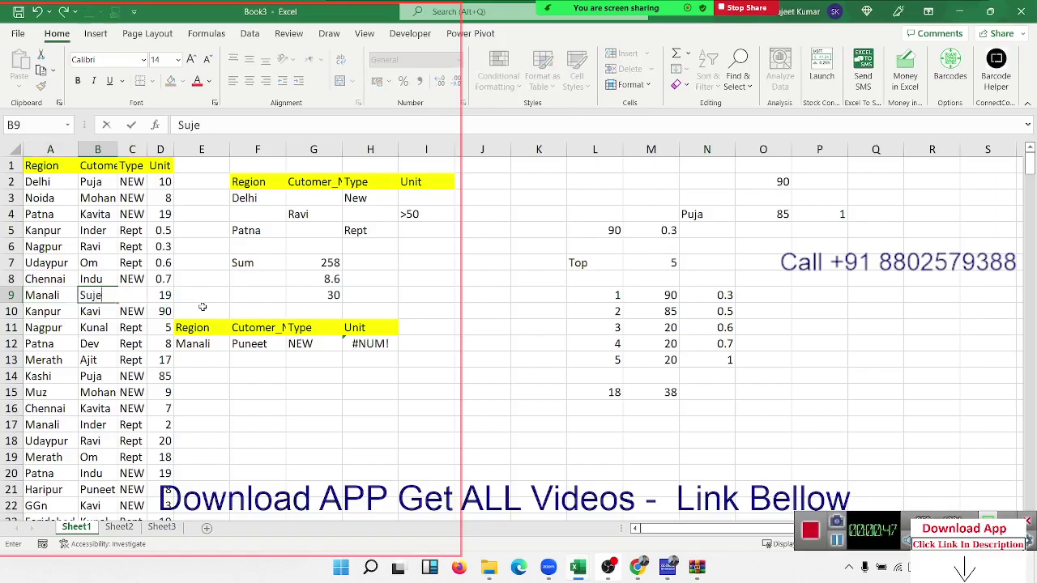
text(et)
key(Return)
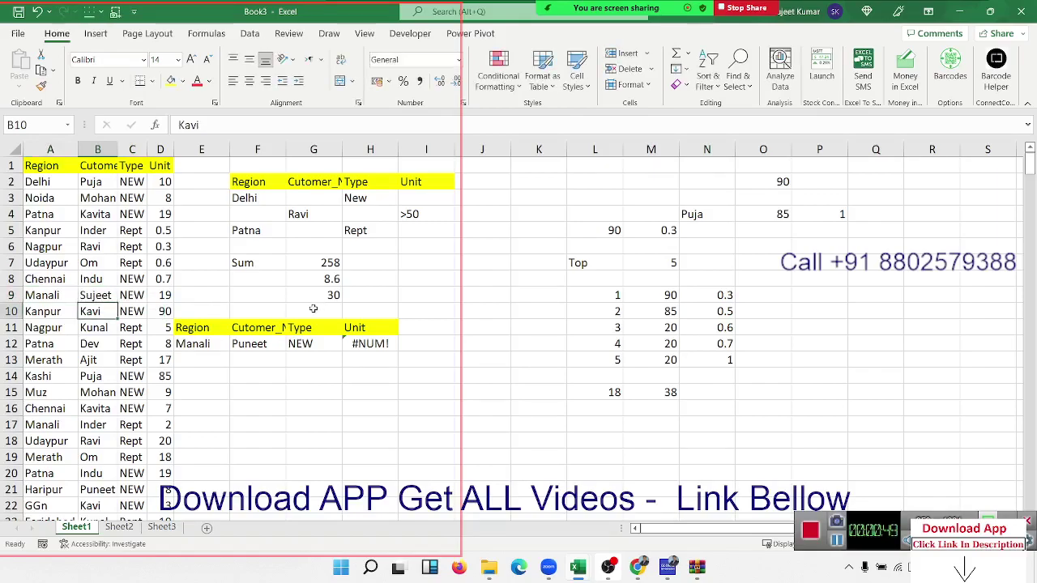
Step: Enter the same name as the F12 criterion so the DGET in H12 returns 19
click(258, 344)
text(su)
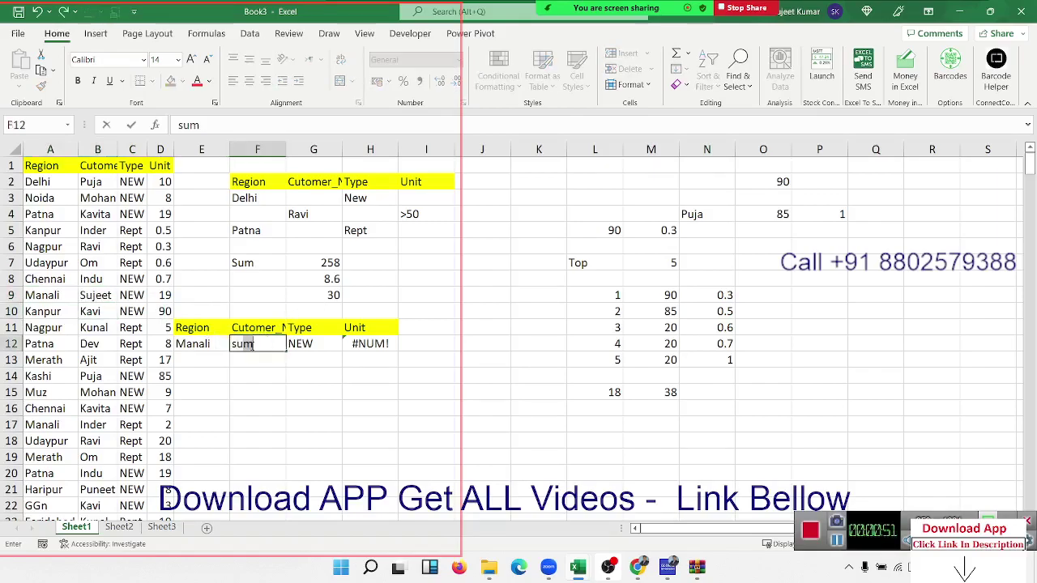
text(jeet)
key(Return)
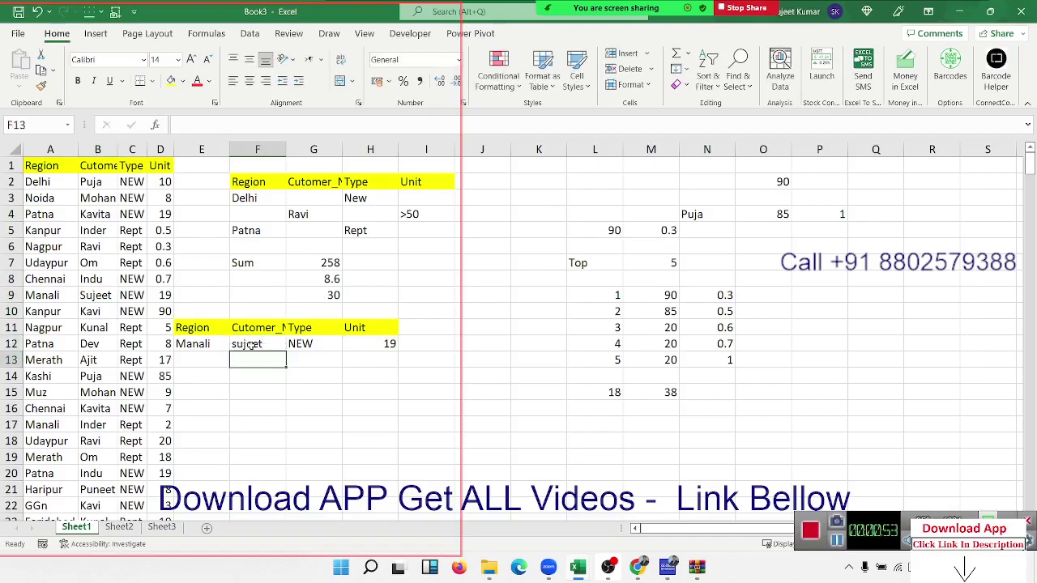
key(Up)
key(Right)
key(Right)
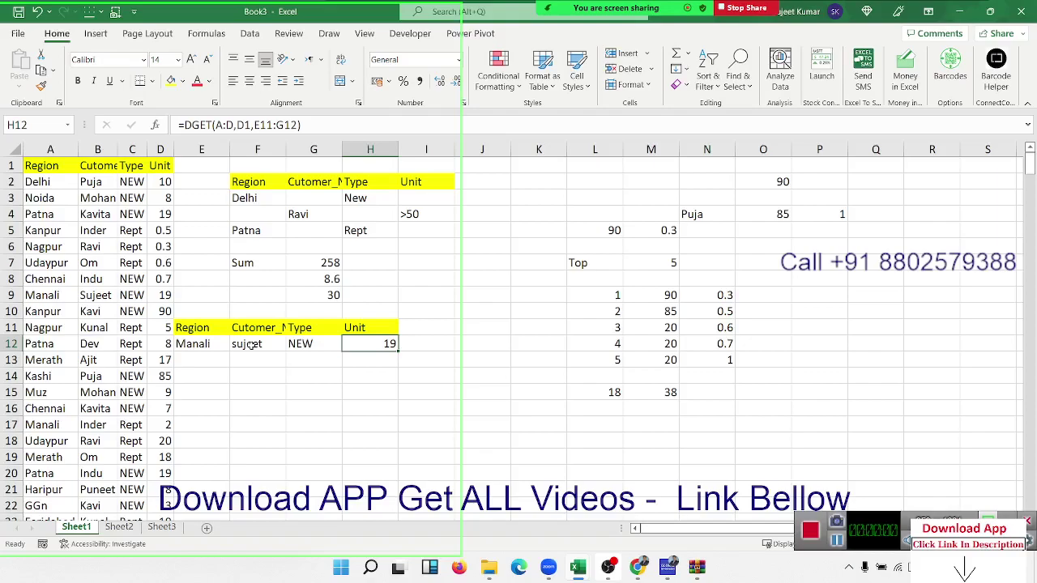
key(Left)
key(Right)
key(Down)
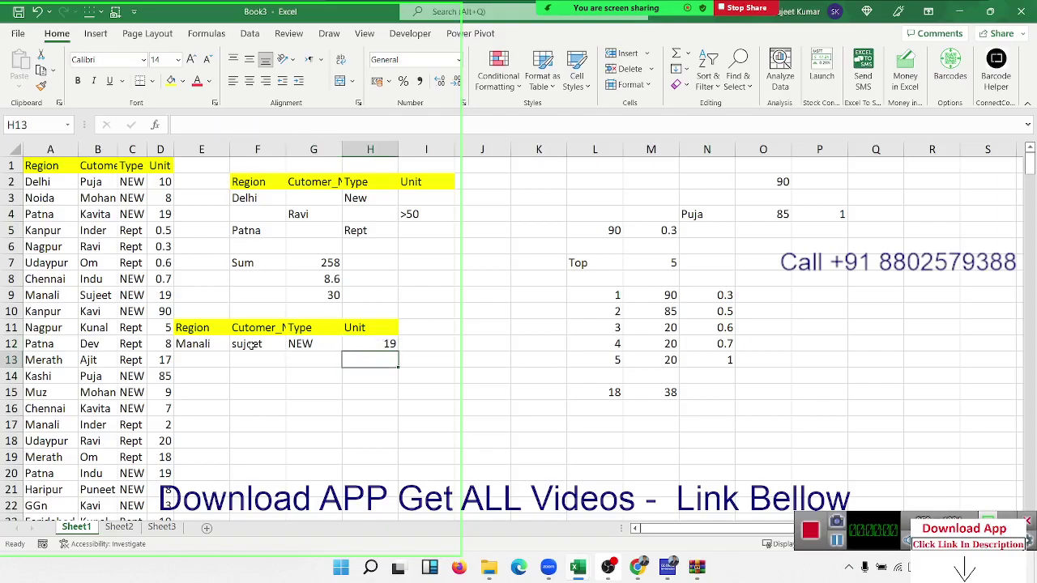
Step: Insert DAVERAGE into H13 from the Database function category
click(154, 126)
drag(648, 130, 582, 129)
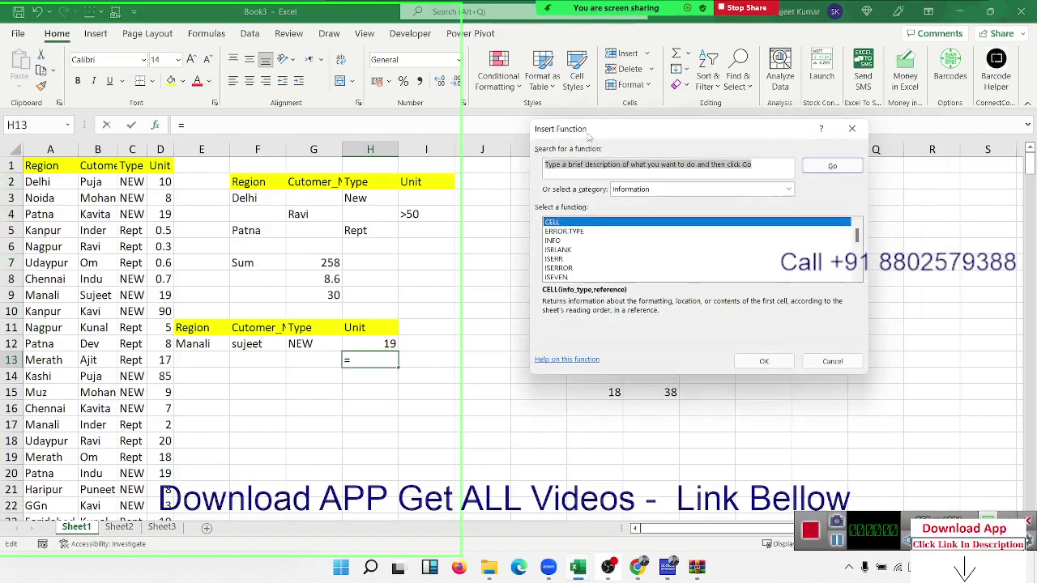
click(623, 189)
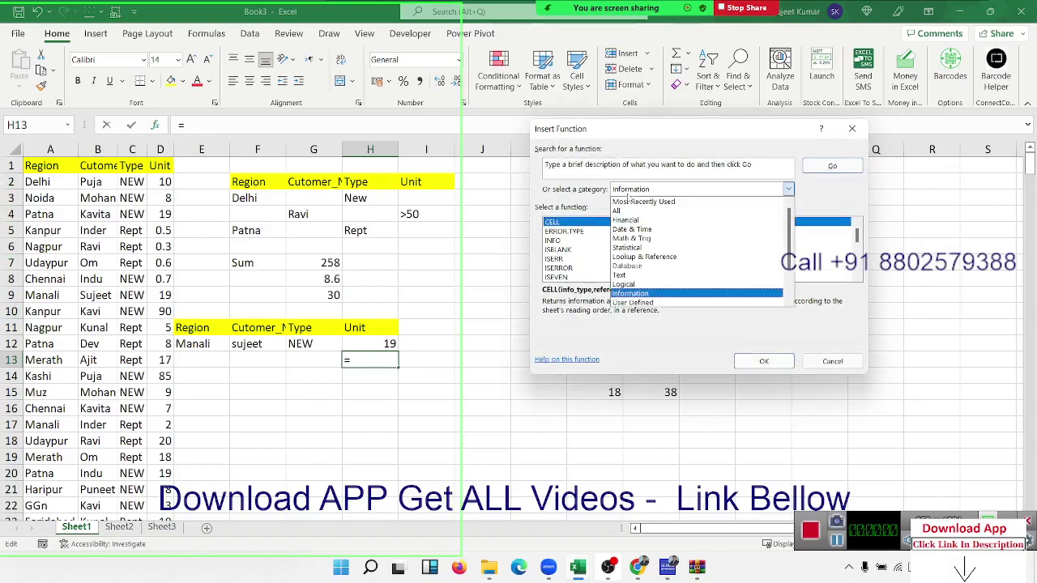
click(616, 247)
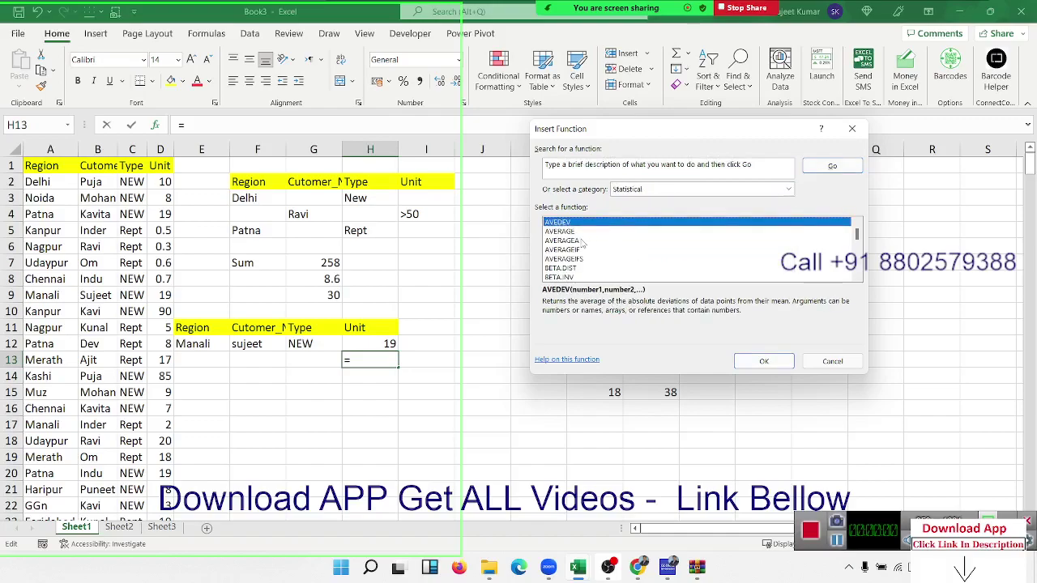
click(638, 192)
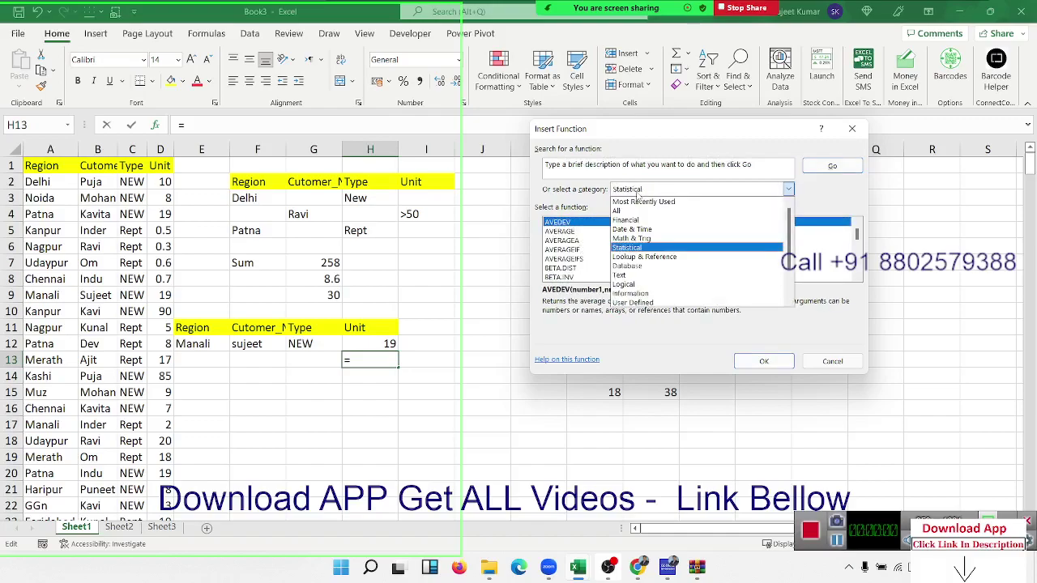
click(640, 267)
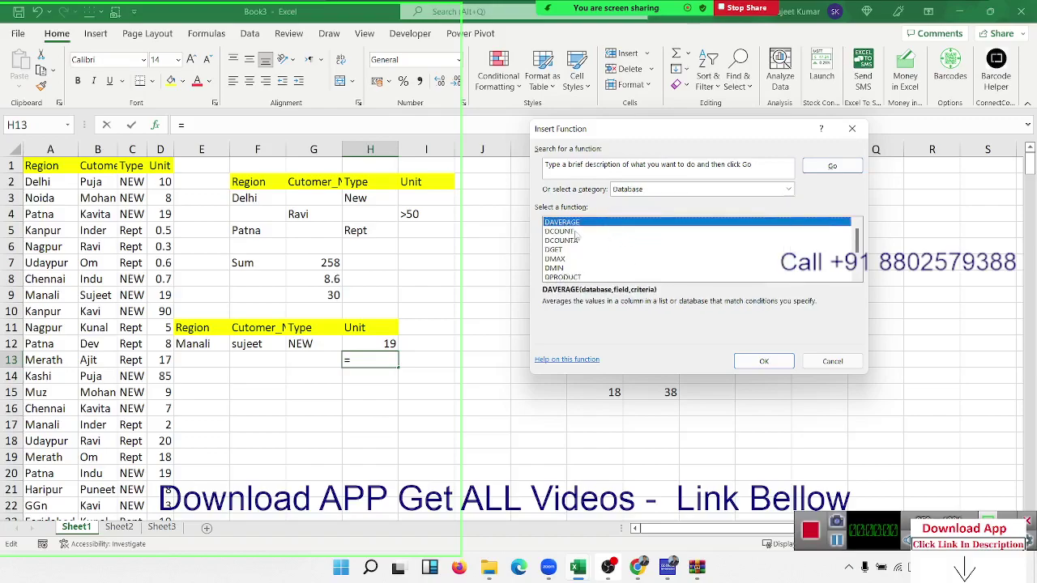
scroll(565, 243, down, 2)
scroll(563, 246, up, 2)
click(764, 361)
Step: Cancel the DAVERAGE Function Arguments dialog without filling any arguments
click(901, 336)
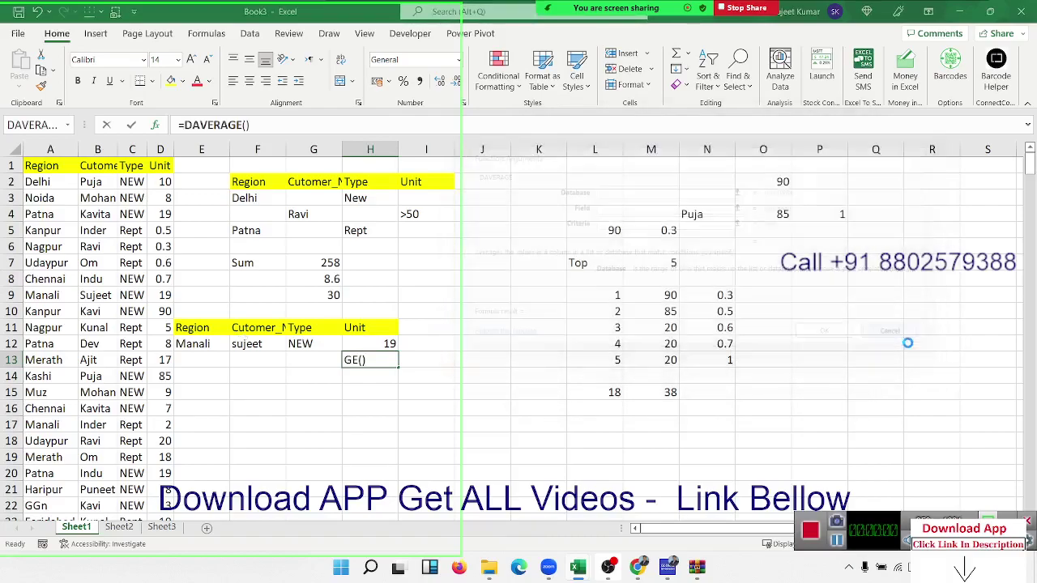